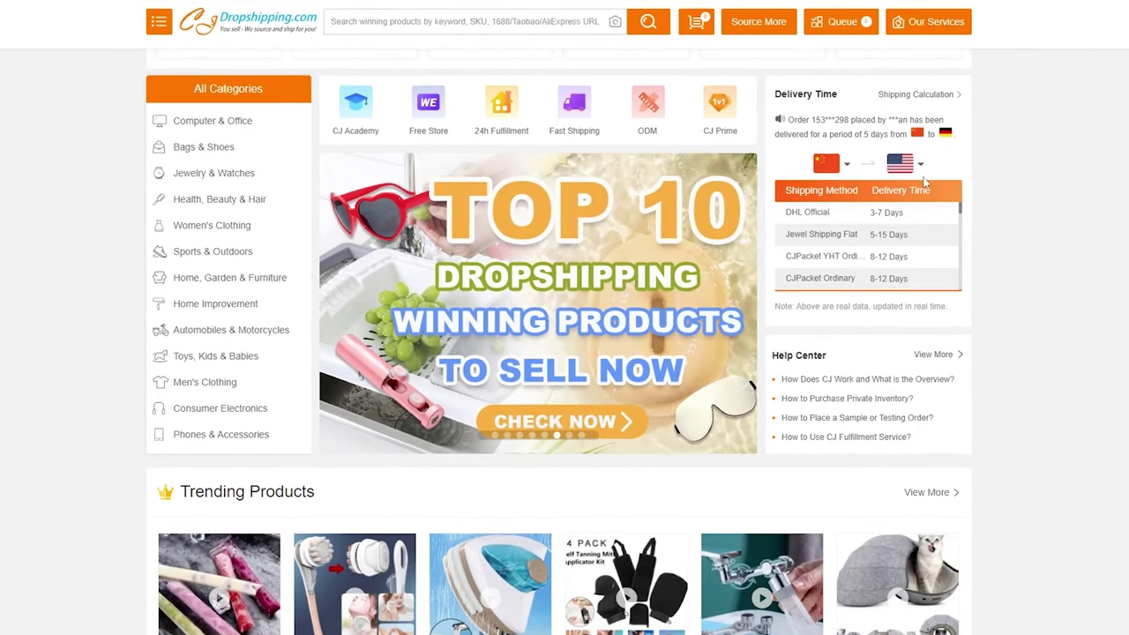
Examine the shipping methods and delivery times from China to the United States on the CJdropshipping homepage
scroll(898, 259, "down", 3)
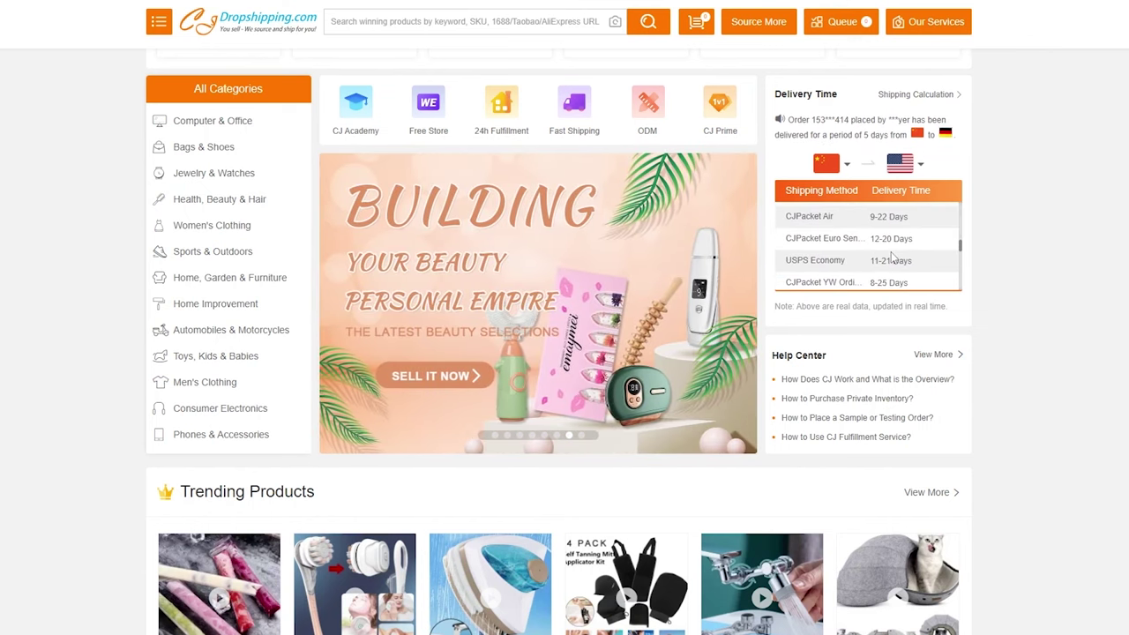
scroll(892, 253, "down", 2)
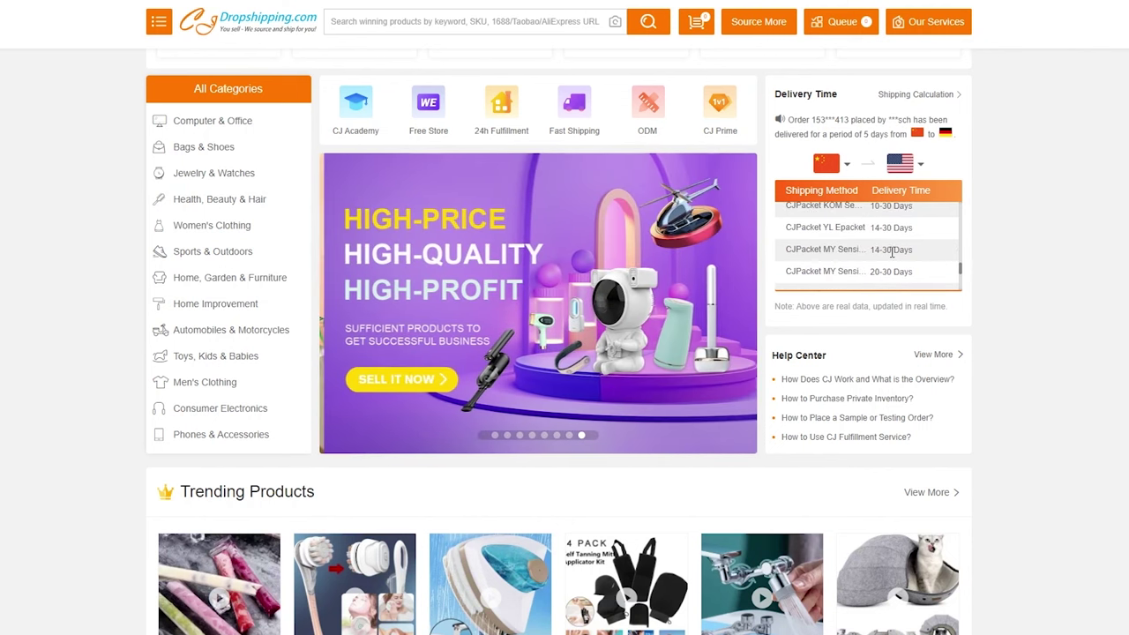
scroll(892, 253, "down", 2)
scroll(892, 256, "down", 1)
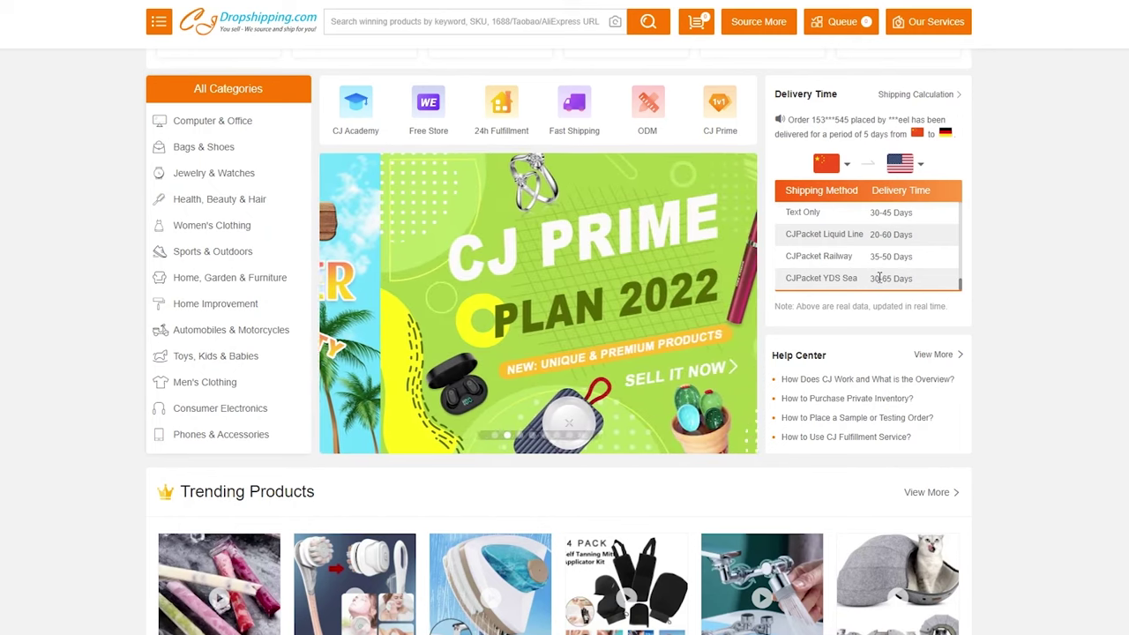
scroll(880, 278, "up", 2)
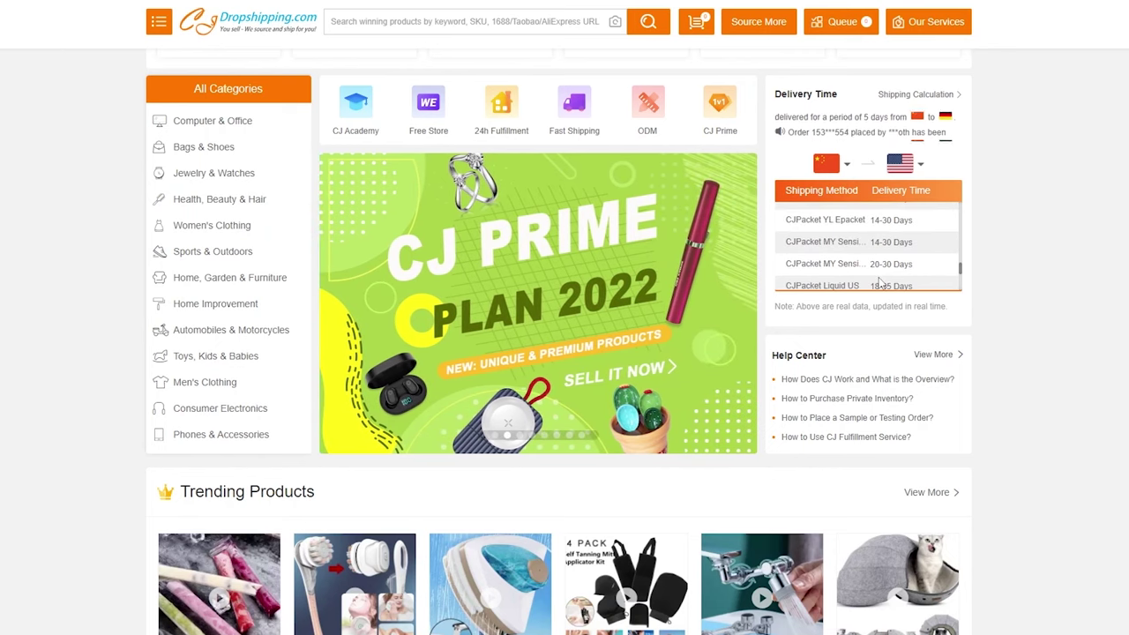
scroll(880, 282, "up", 3)
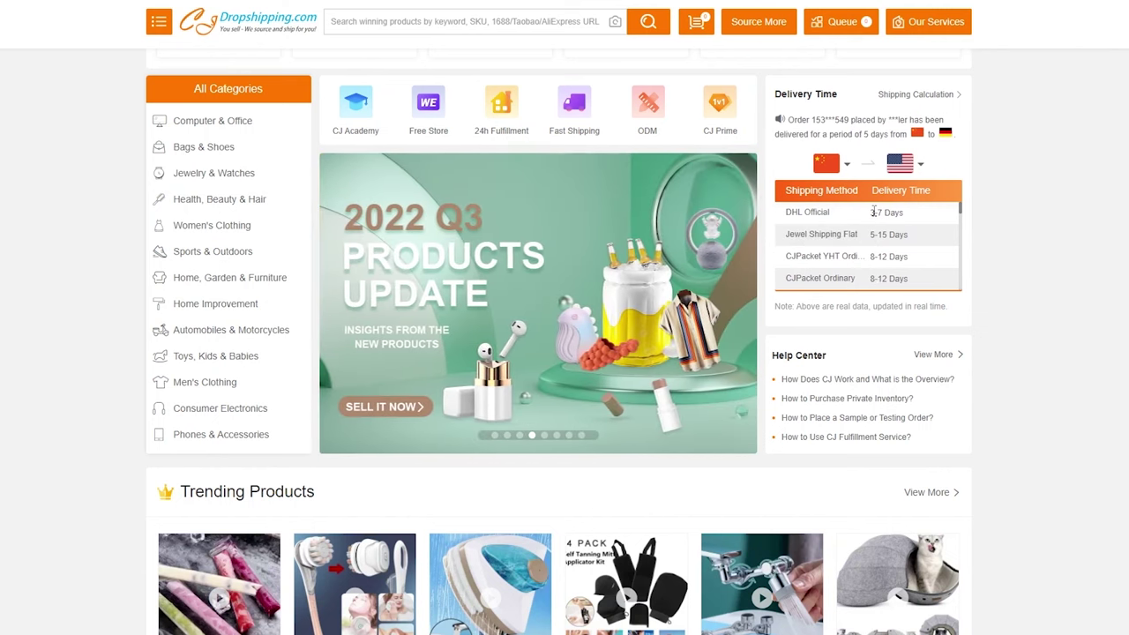
left_click_drag(871, 211, 883, 212)
left_click_drag(784, 213, 851, 222)
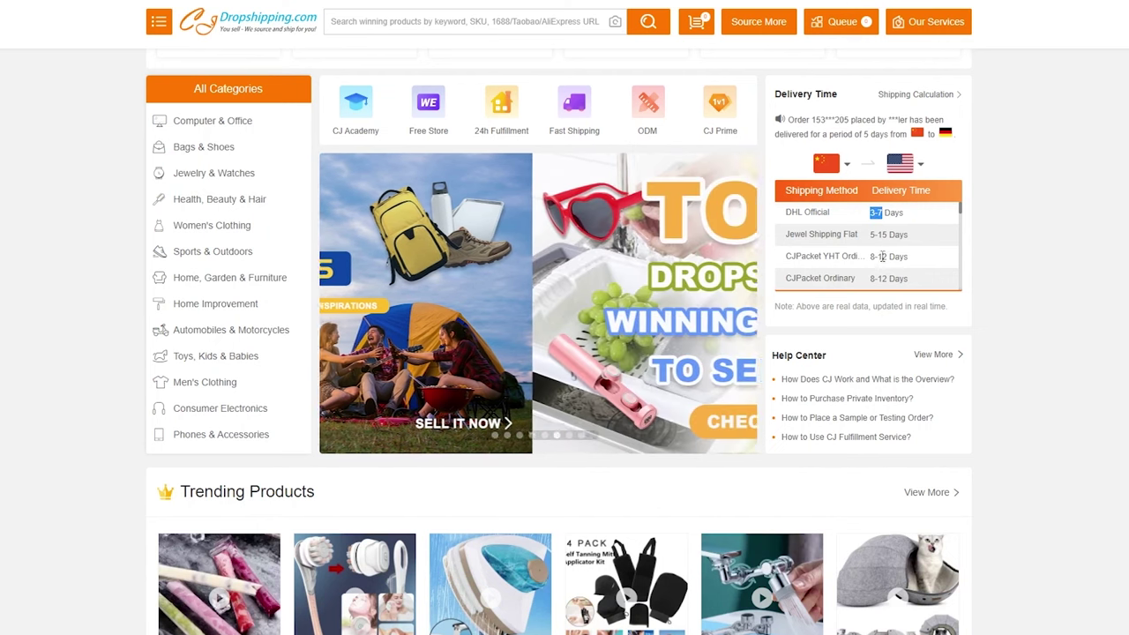
scroll(886, 258, "down", 2)
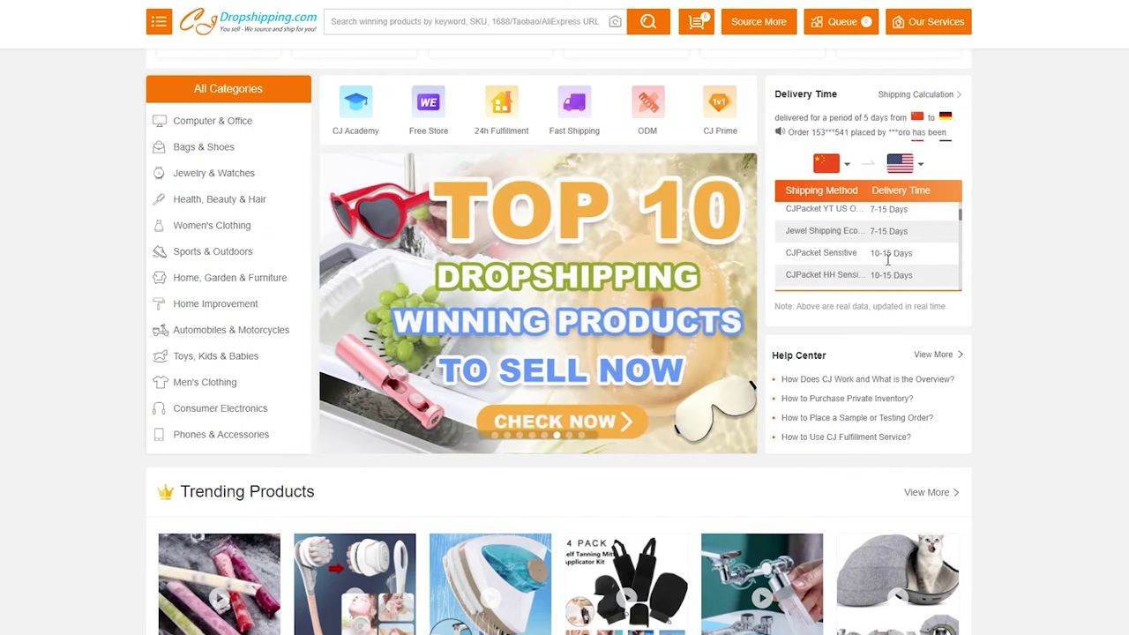
scroll(880, 272, "down", 2)
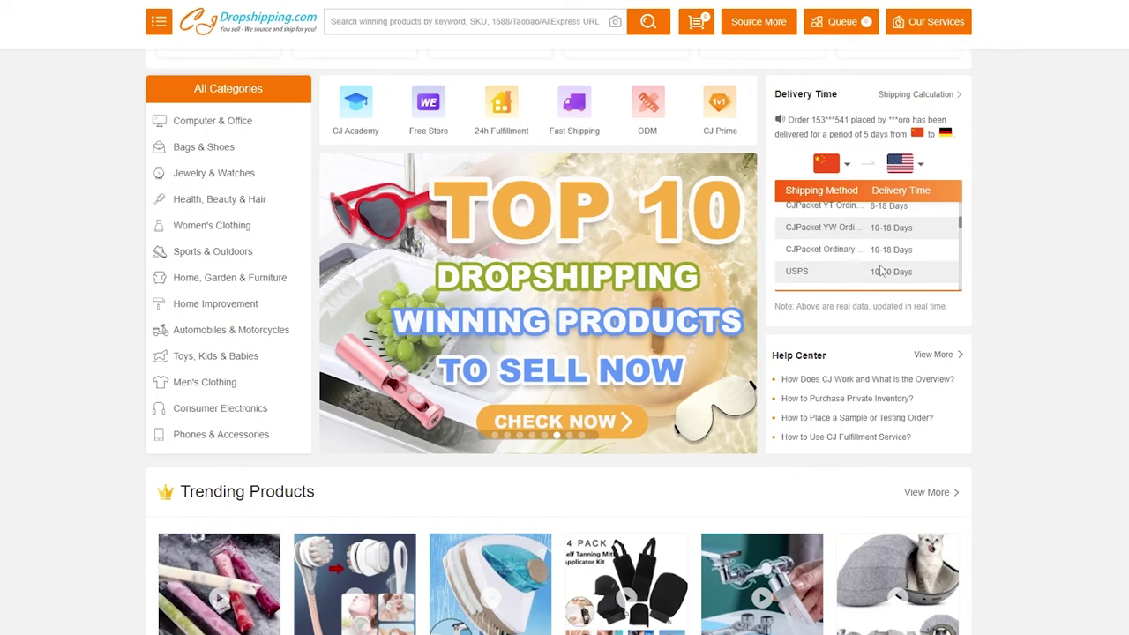
scroll(878, 256, "up", 3)
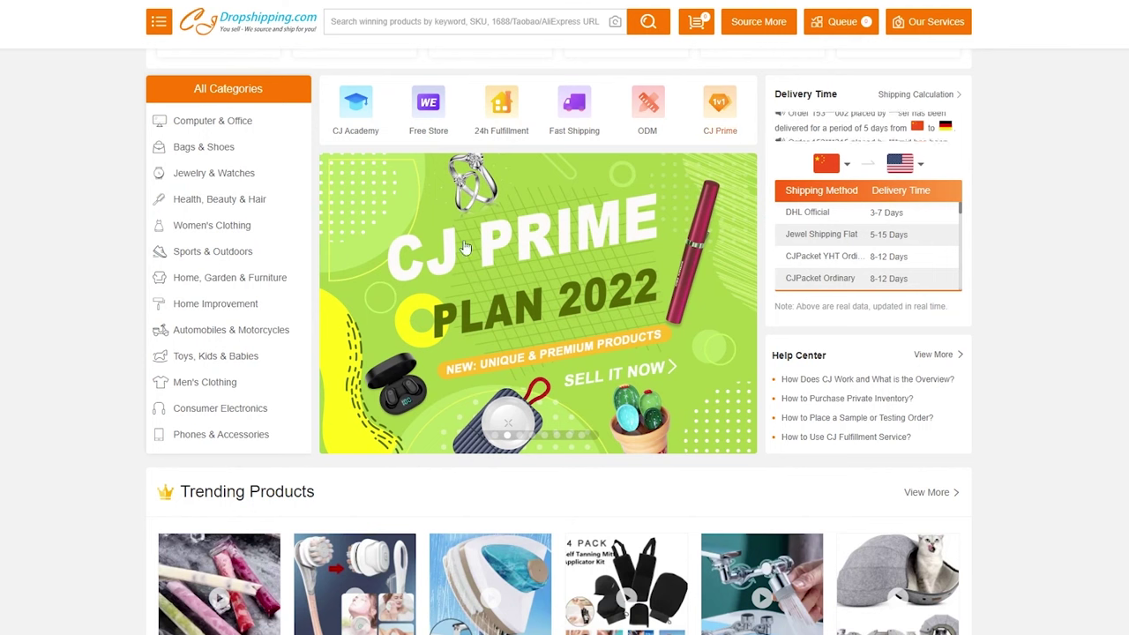
scroll(619, 213, "down", 3)
scroll(620, 213, "down", 3)
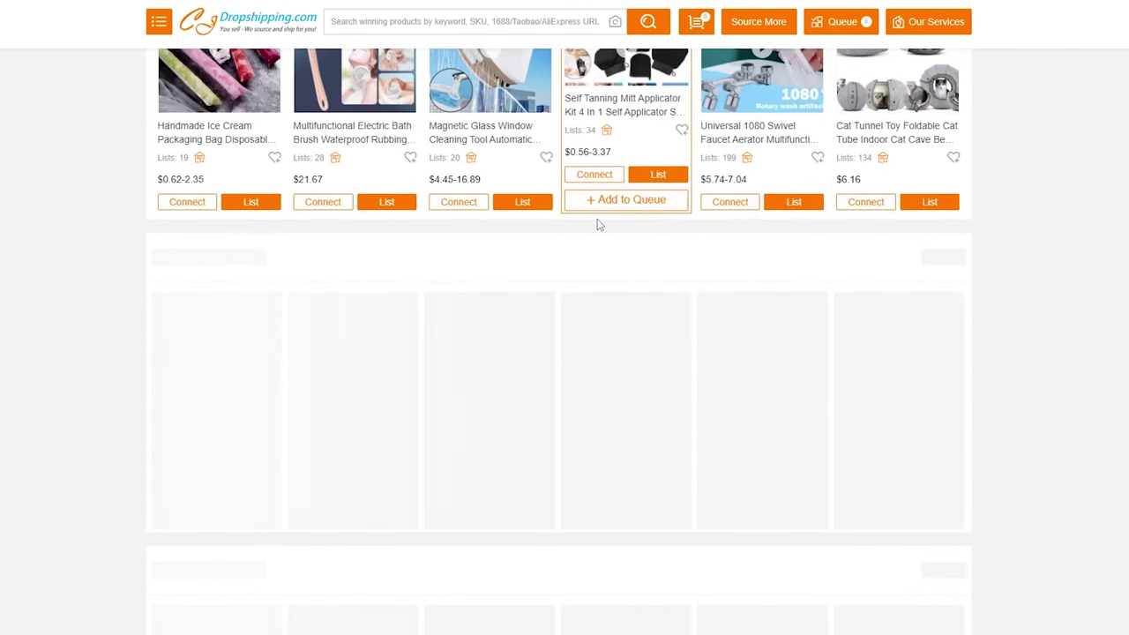
scroll(567, 218, "up", 7)
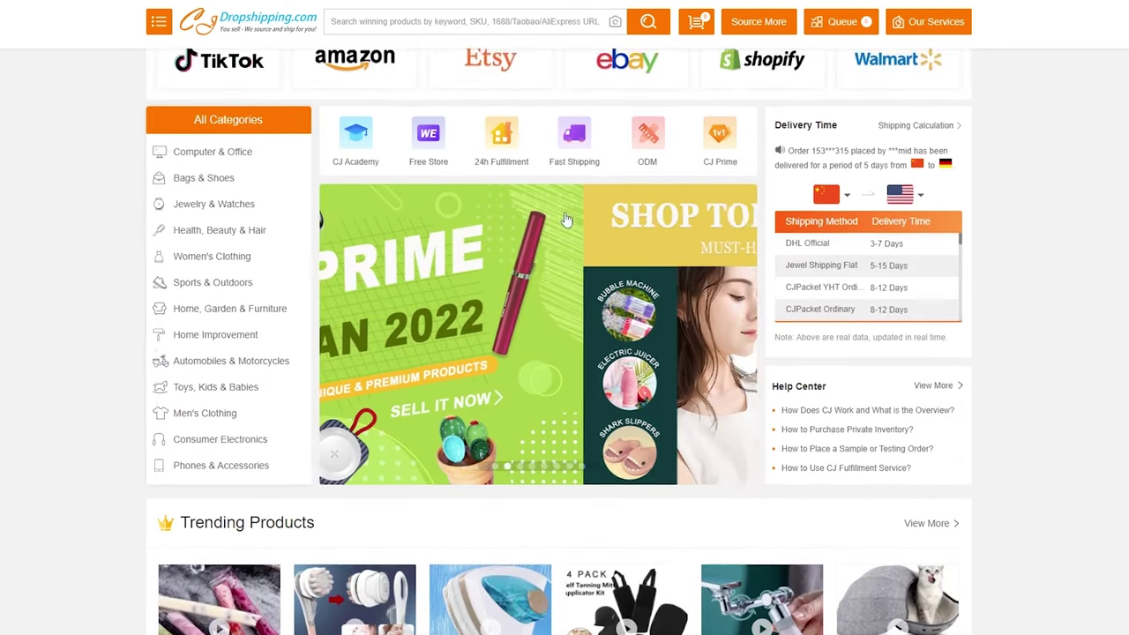
scroll(567, 218, "up", 2)
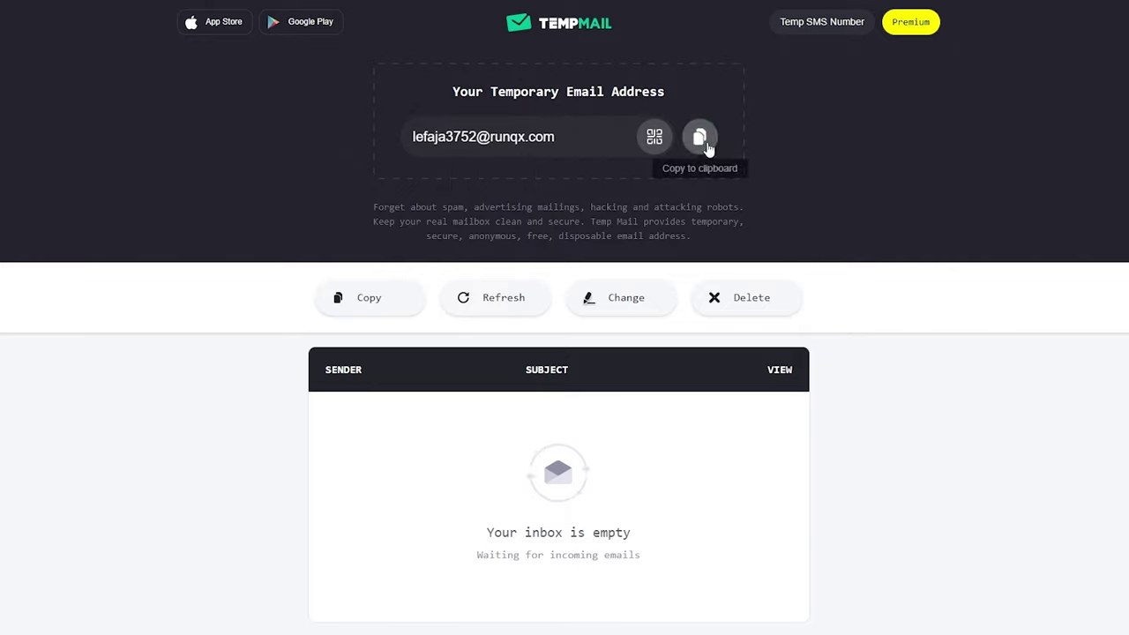
Copy the temporary email address from Temp Mail and start Shopify's free trial with it
left_click(700, 138)
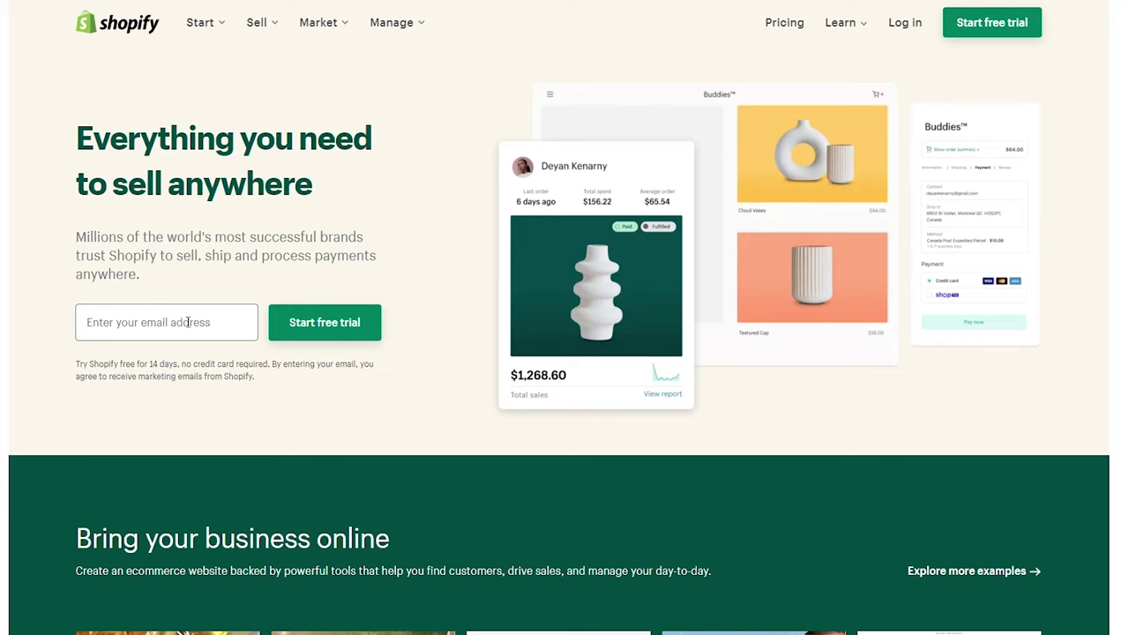
right_click(191, 325)
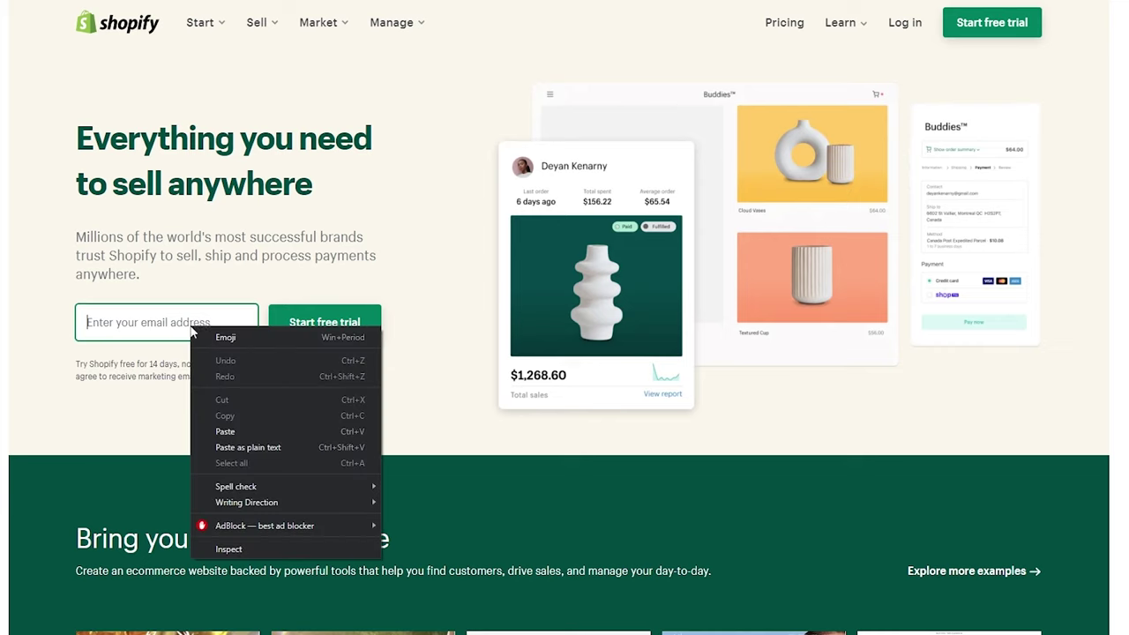
left_click(266, 424)
left_click(342, 317)
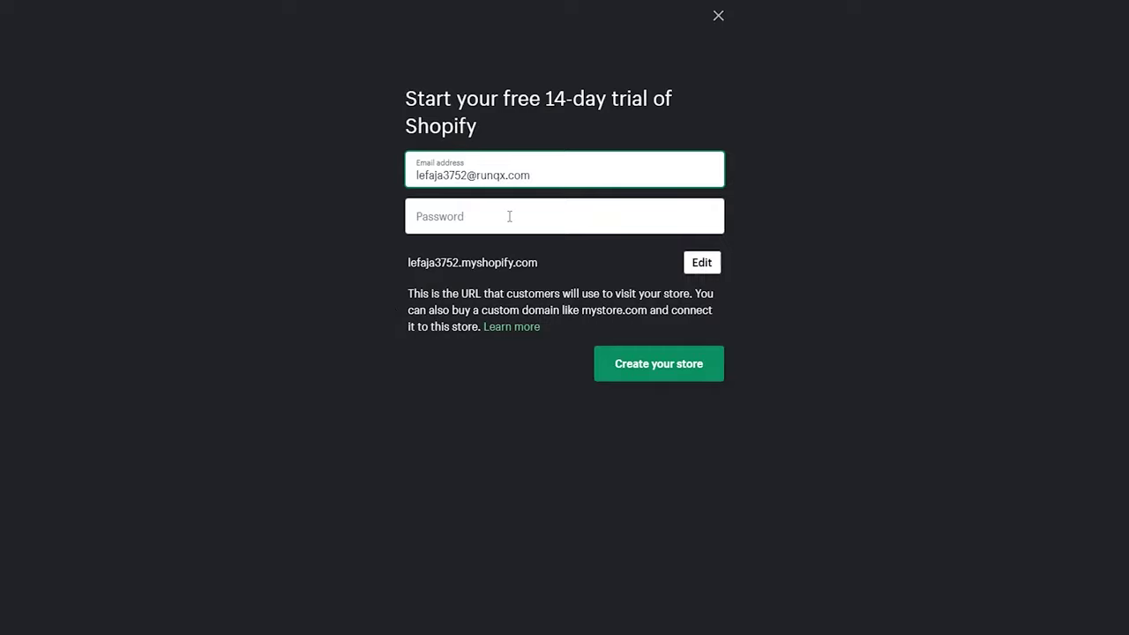
Enter the account password in the Shopify trial form and create the store
left_click(509, 216)
left_click(547, 264)
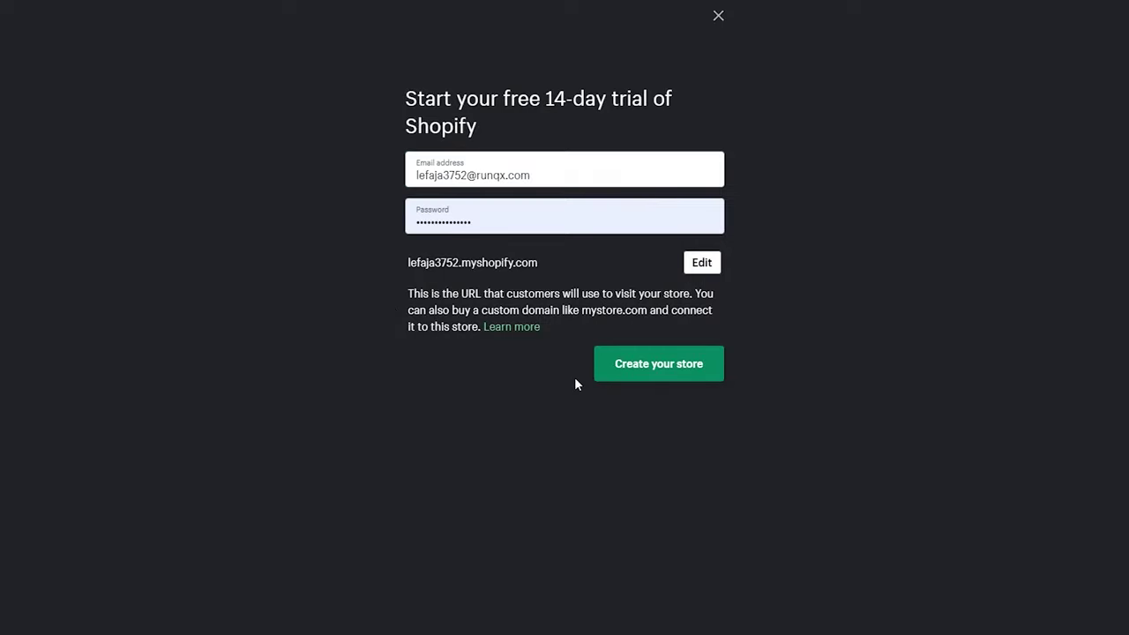
left_click(626, 375)
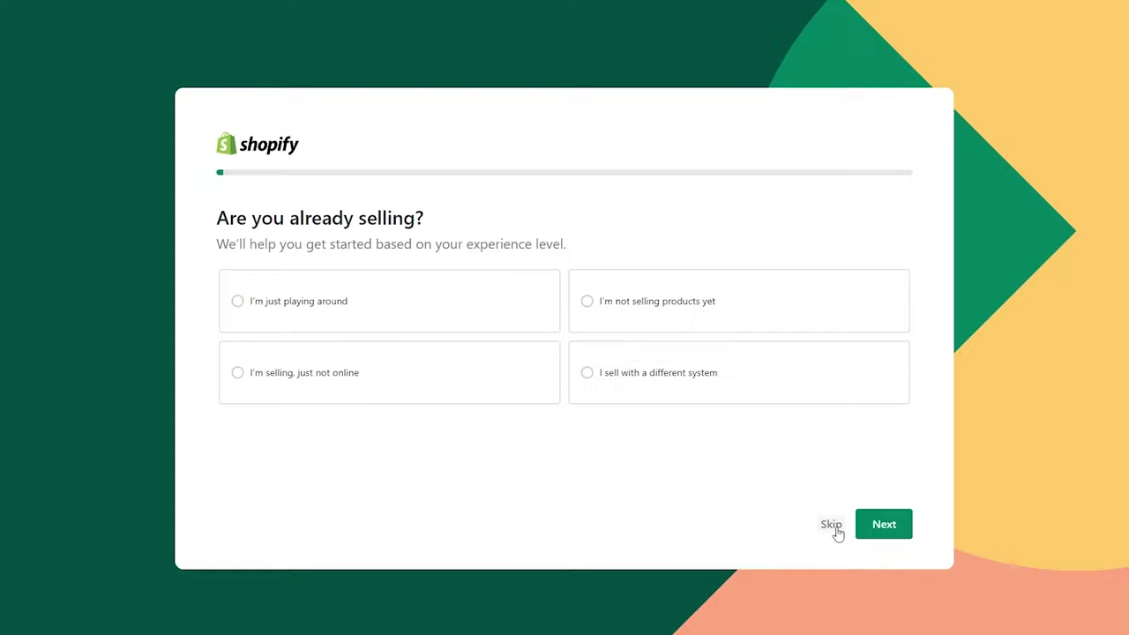
Skip Shopify's onboarding questions and look over the setup tasks on the new store's admin home
left_click(832, 526)
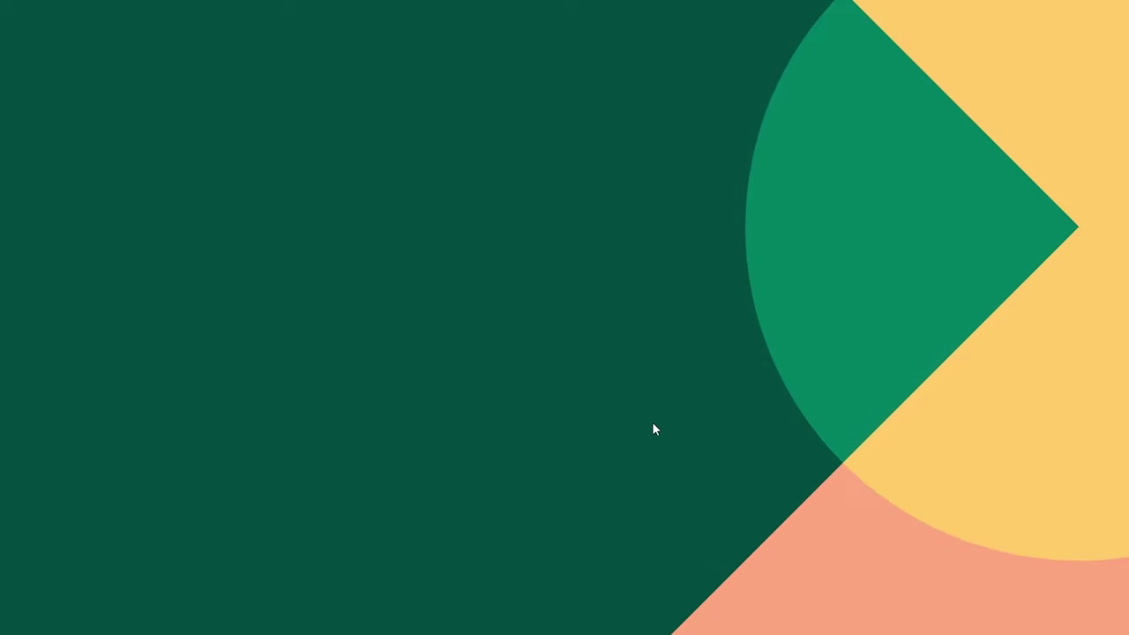
left_click(535, 343)
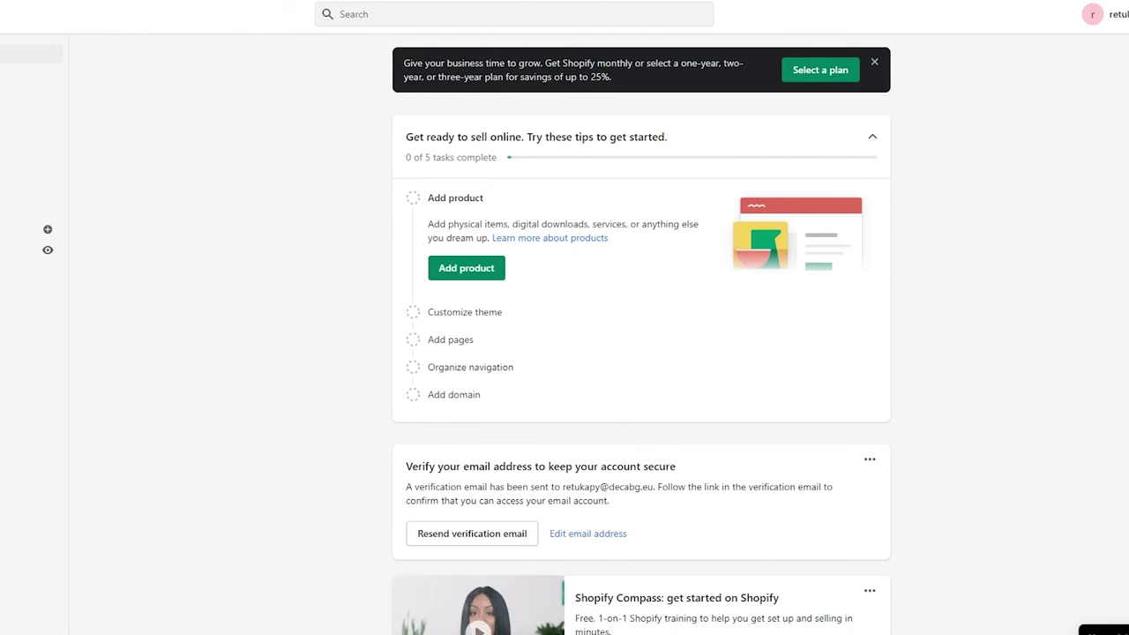
scroll(380, 336, "down", 7)
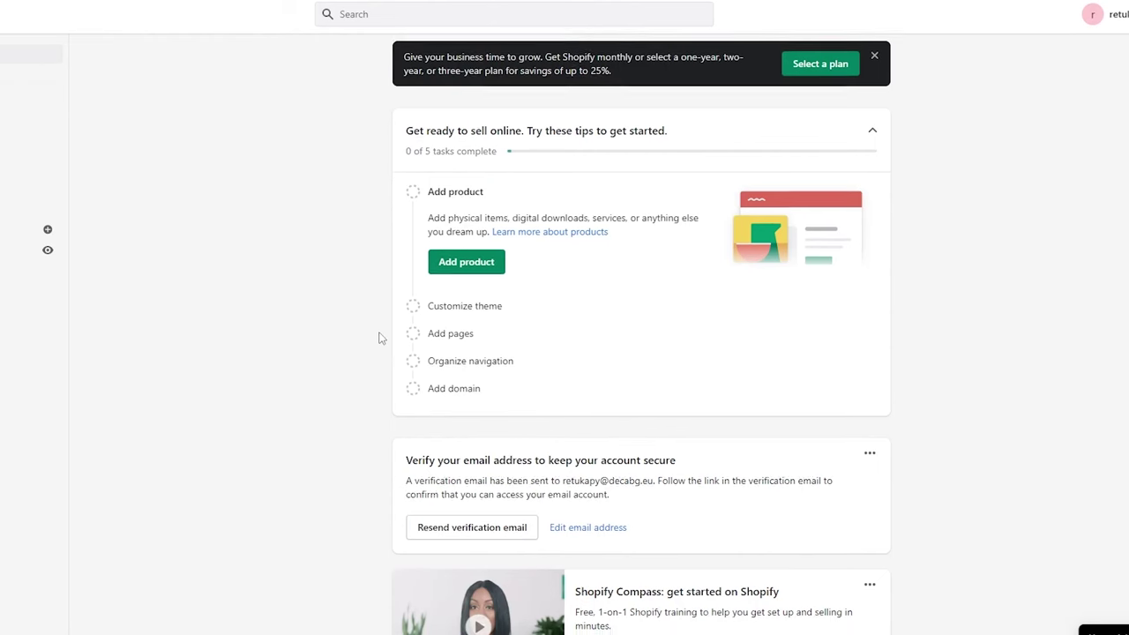
scroll(379, 335, "up", 5)
scroll(382, 338, "up", 2)
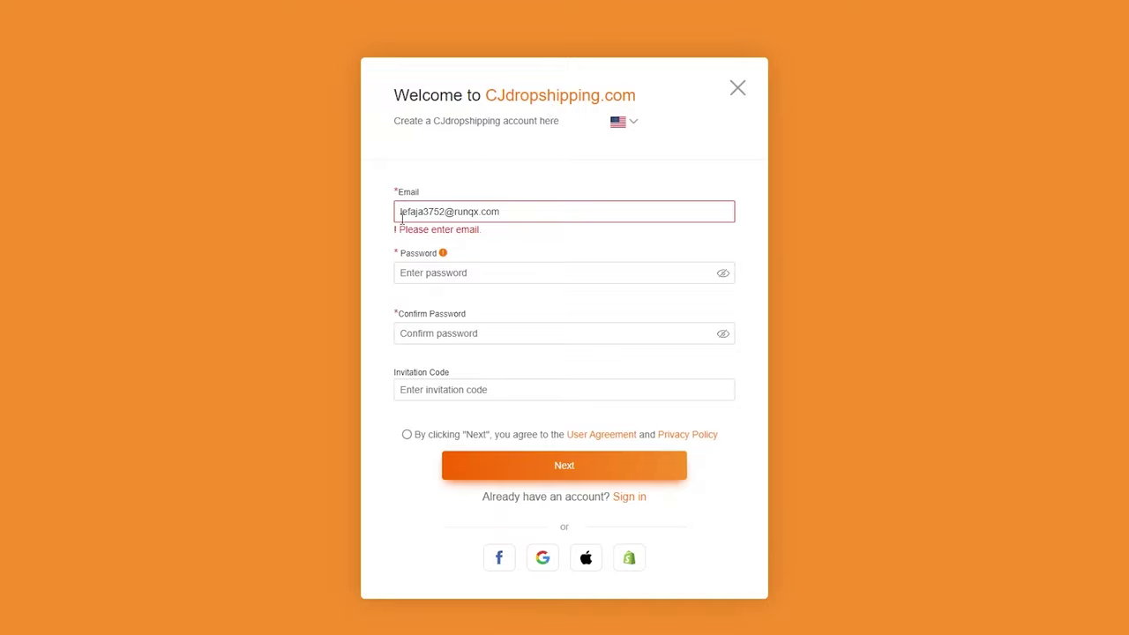
Enter and confirm the account password in the CJdropshipping registration form and continue to the personal information
left_click(410, 272)
left_click(494, 300)
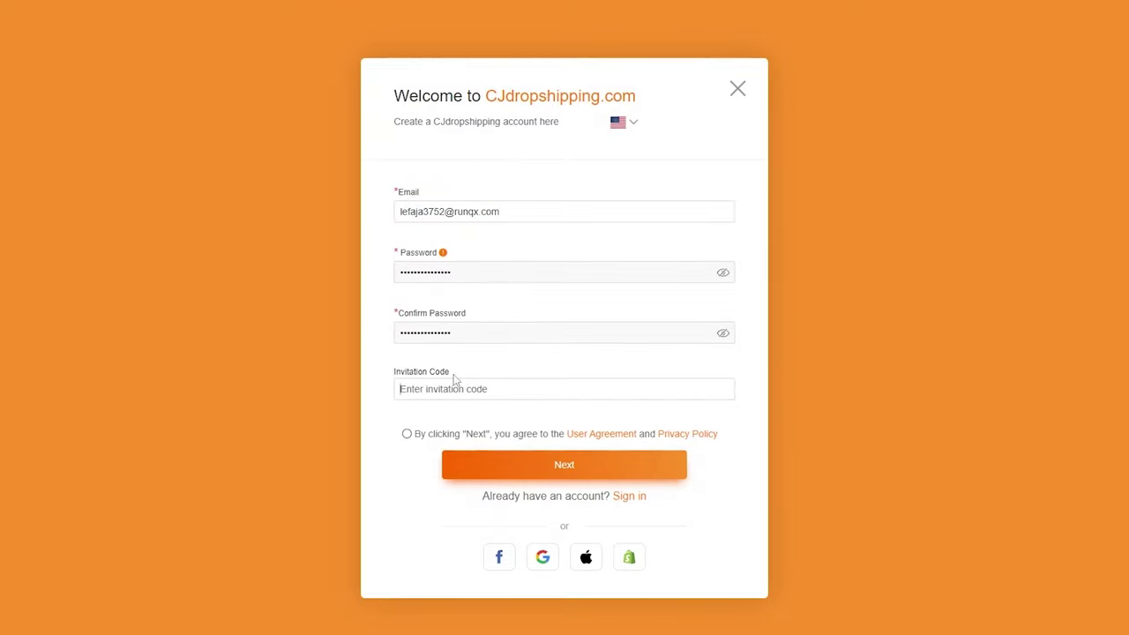
left_click(554, 467)
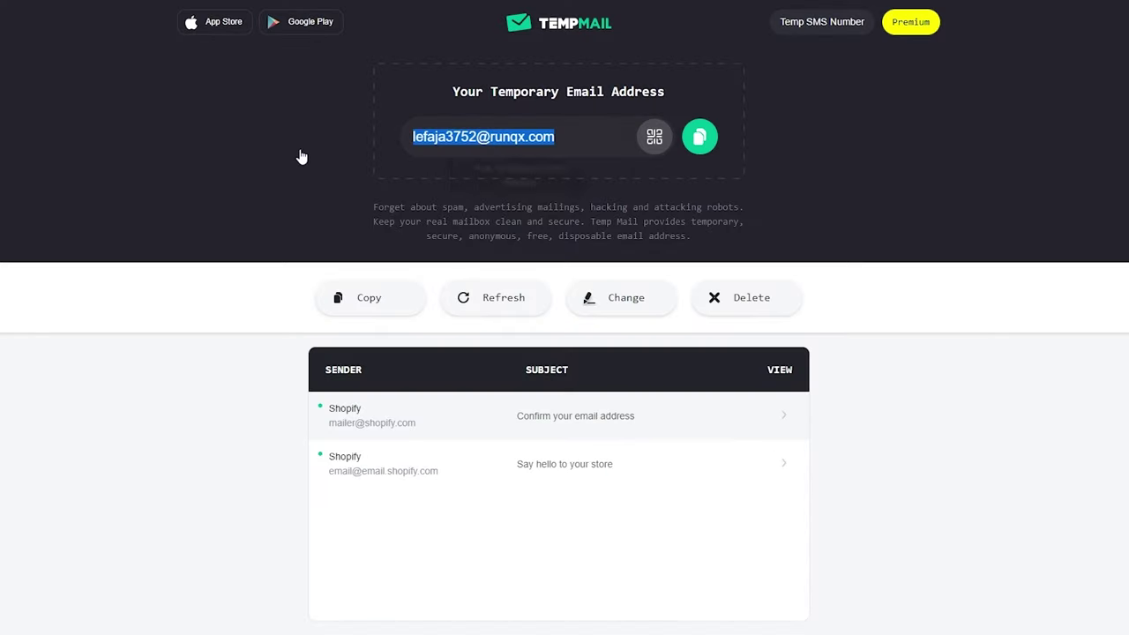
Copy the part of the temporary email address before the @ and paste it as the CJdropshipping username
left_click(418, 152)
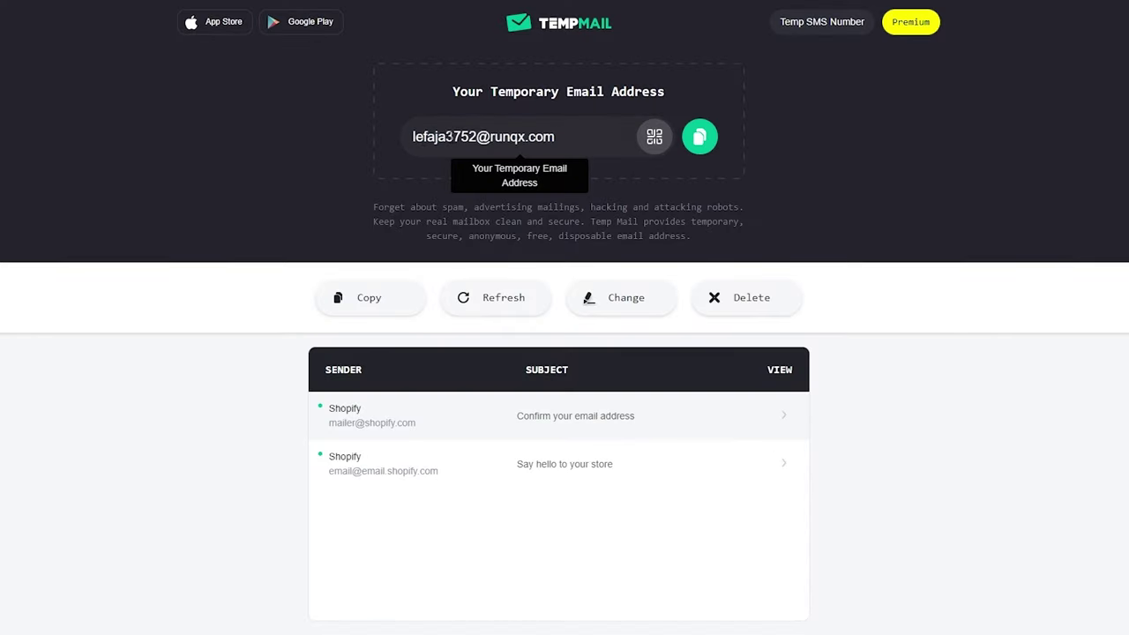
left_click_drag(477, 136, 388, 139)
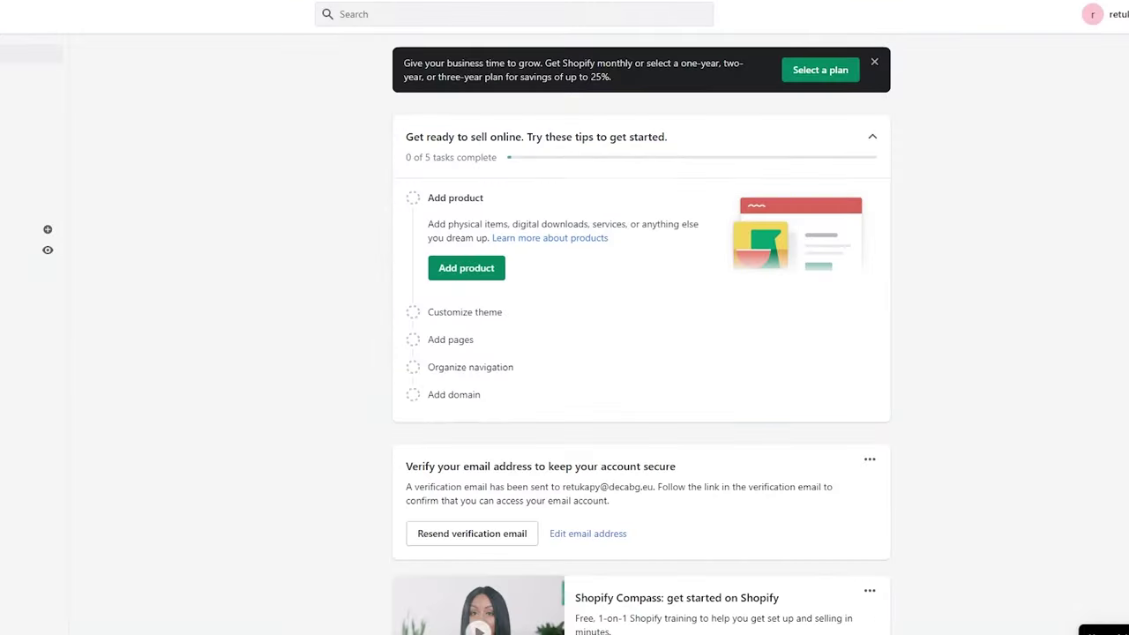
key("ctrl+v")
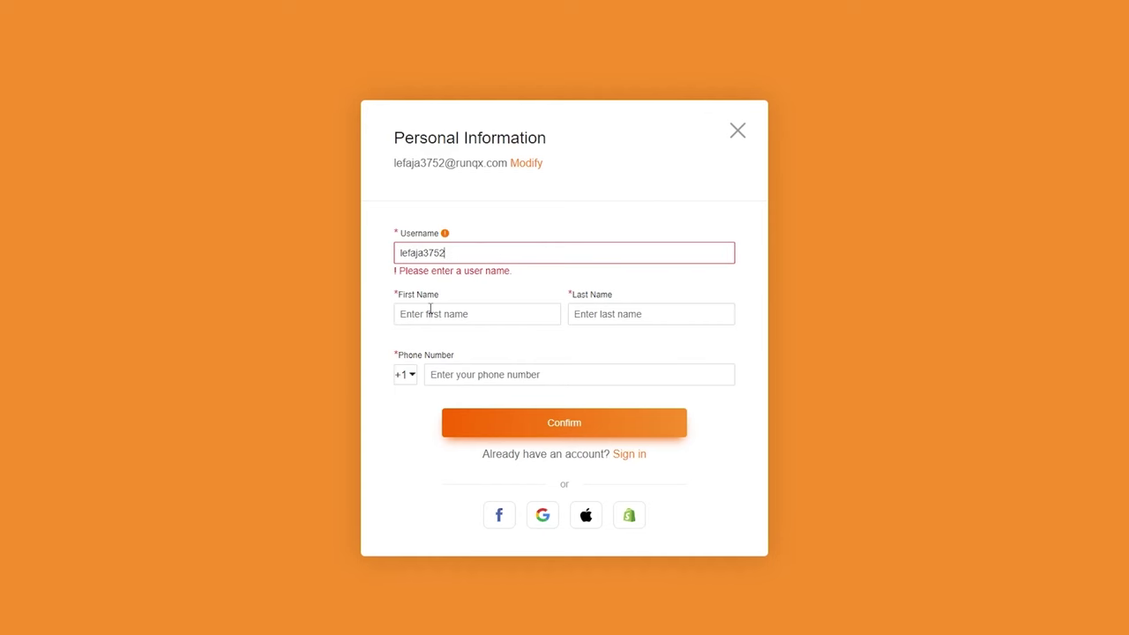
Enter the account holder's first name in the personal information form and open the phone country code list
left_click(431, 311)
type("jOHN")
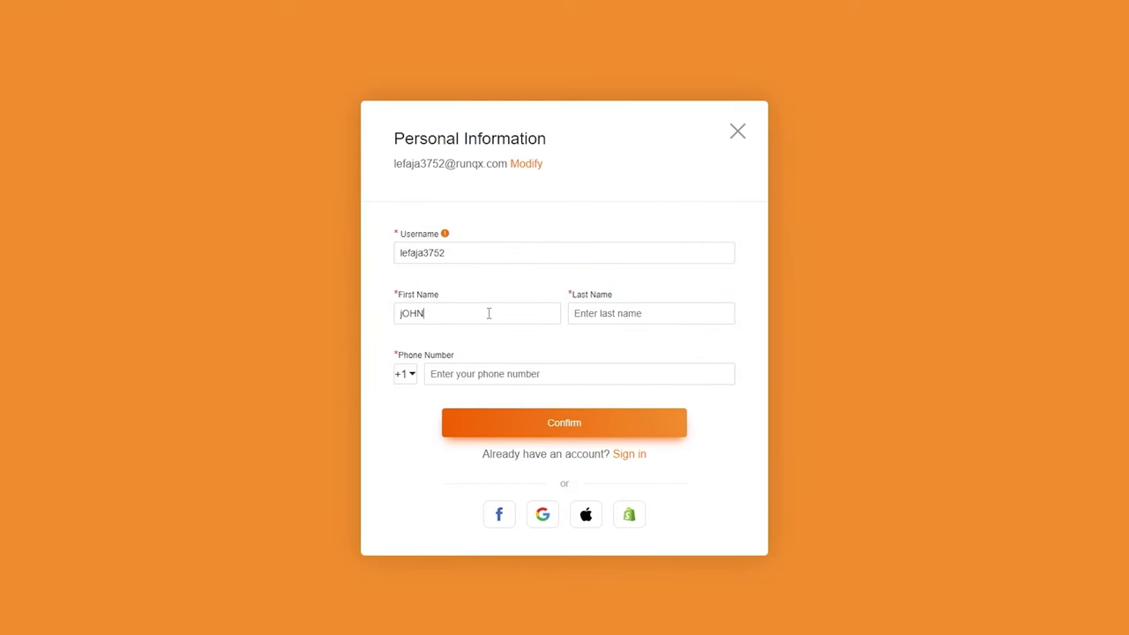
left_click(404, 374)
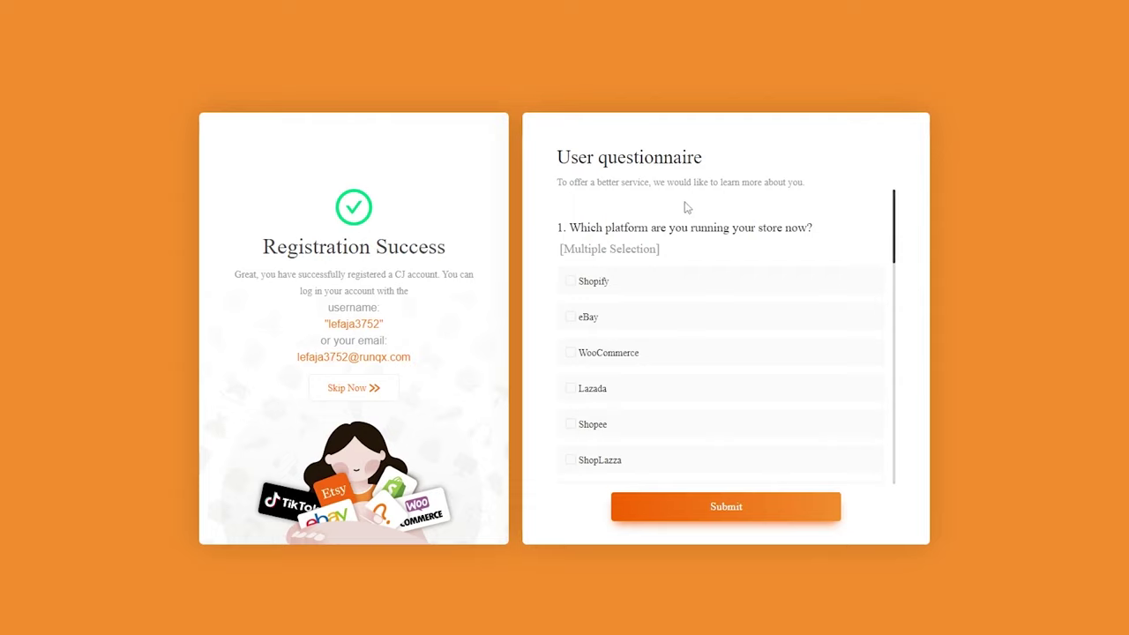
Choose Shopify as the store's platform in the user questionnaire and try to submit the survey
left_click(572, 284)
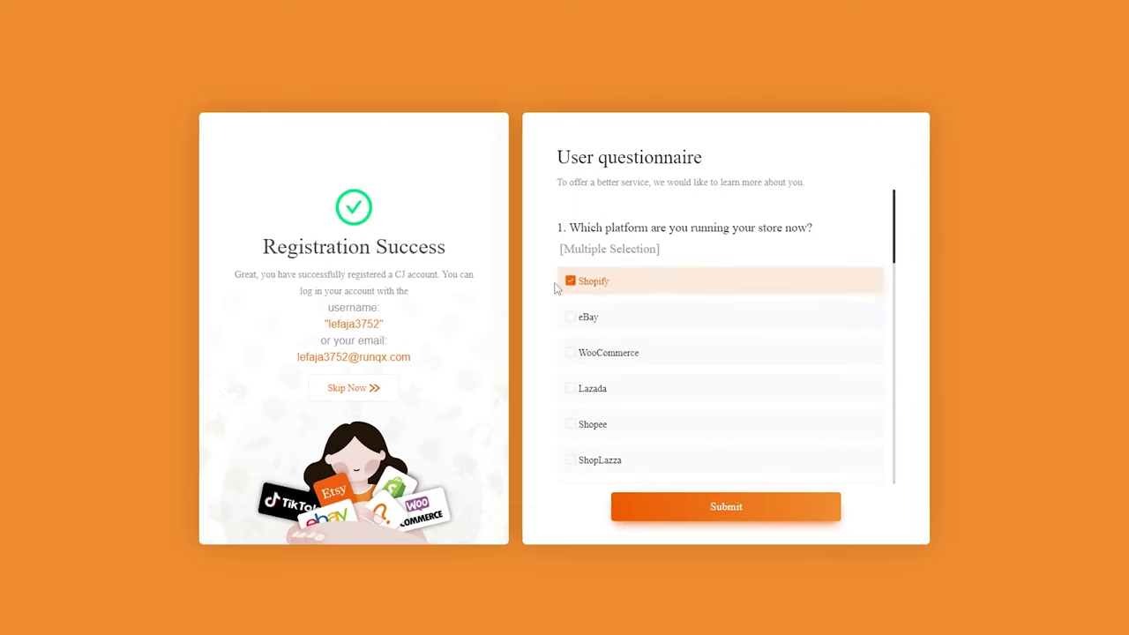
left_click(672, 519)
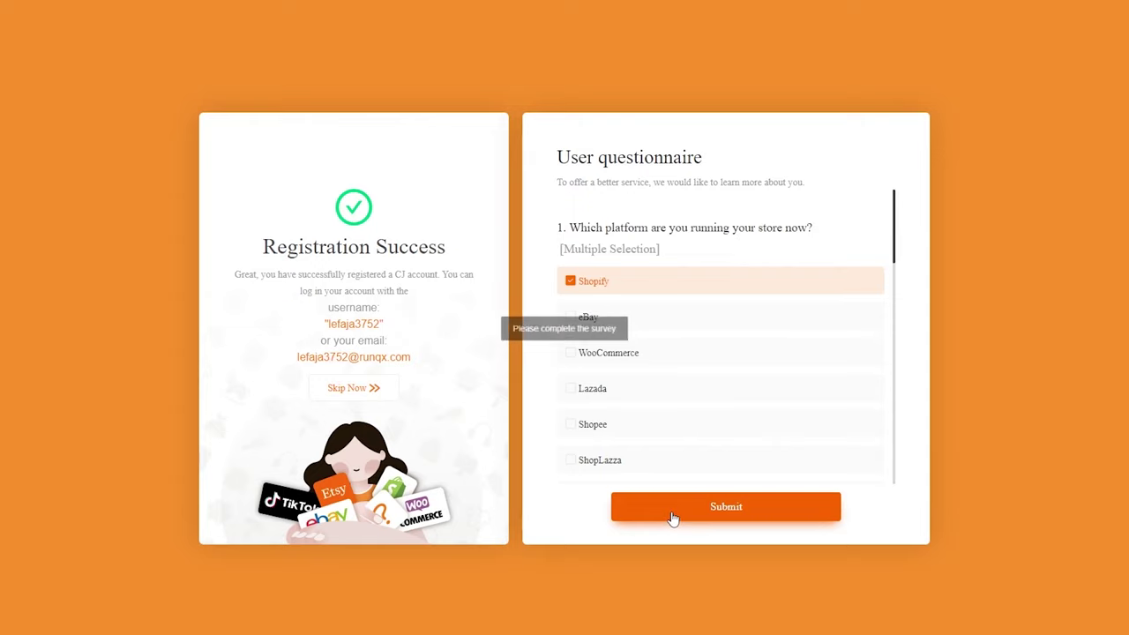
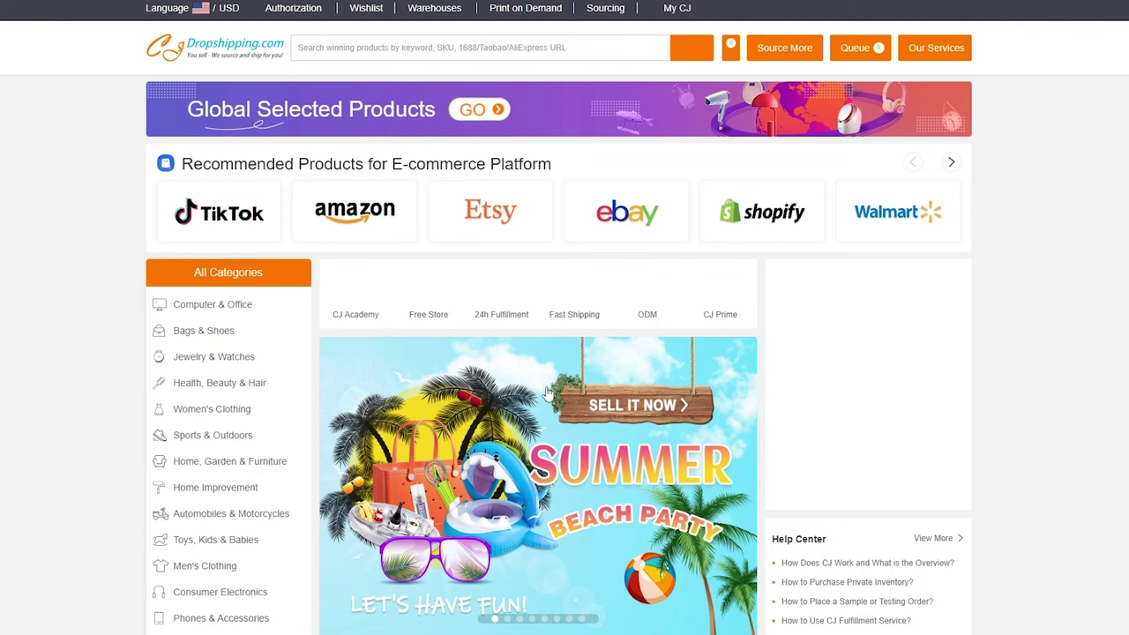
Switch to the Temp Mail inbox and open the "Guide for New Users" message from CJdropshipping
scroll(541, 335, "down", 4)
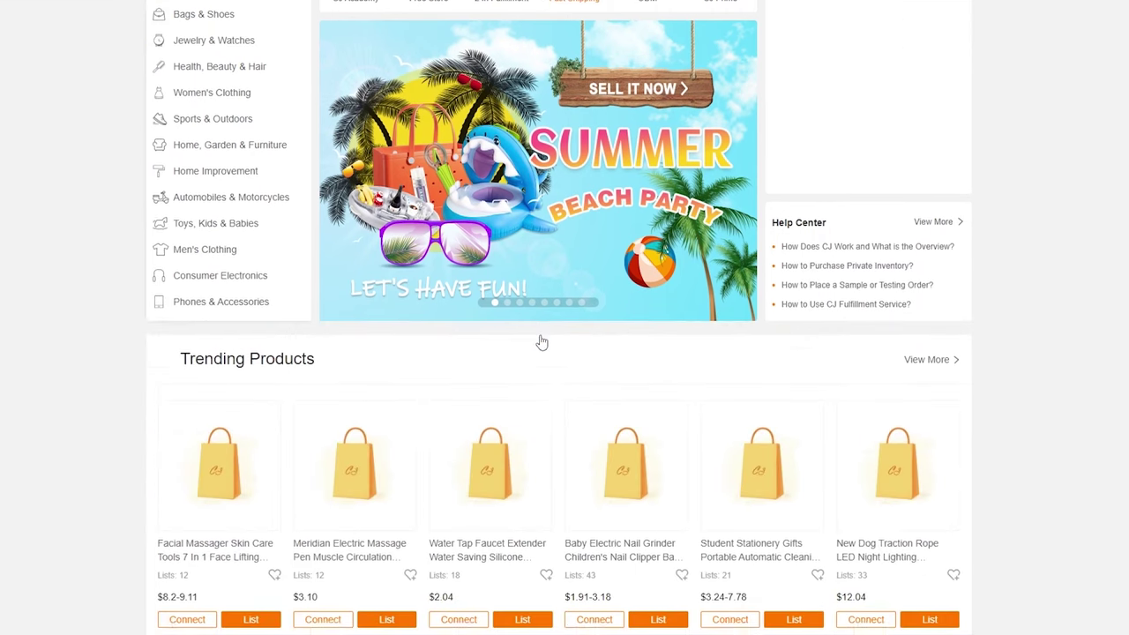
scroll(541, 341, "up", 5)
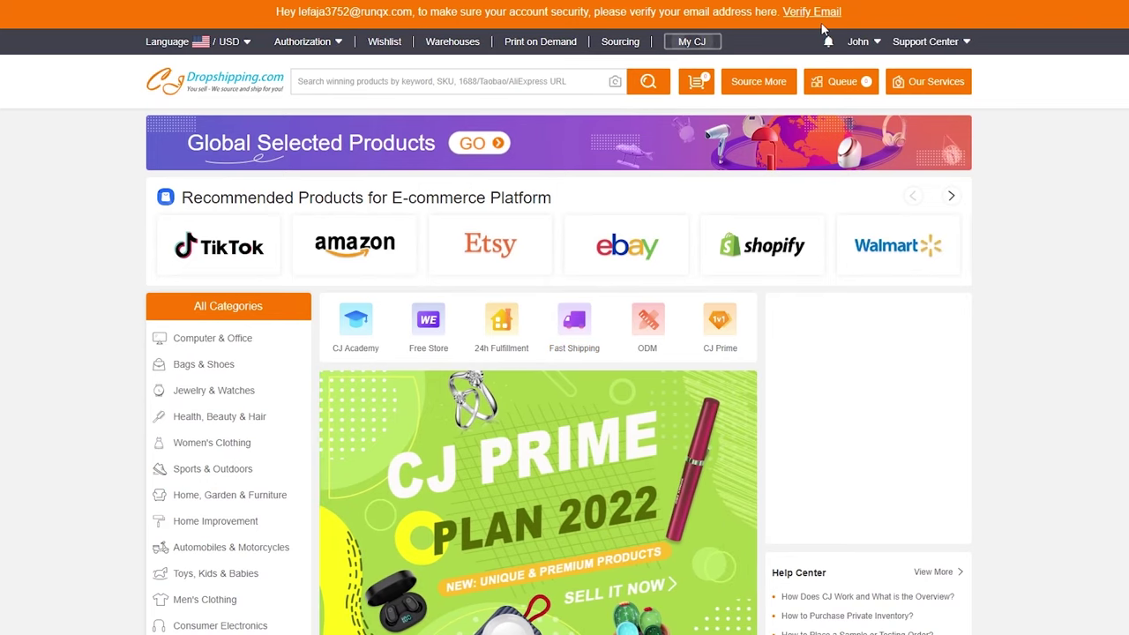
left_click(408, 3)
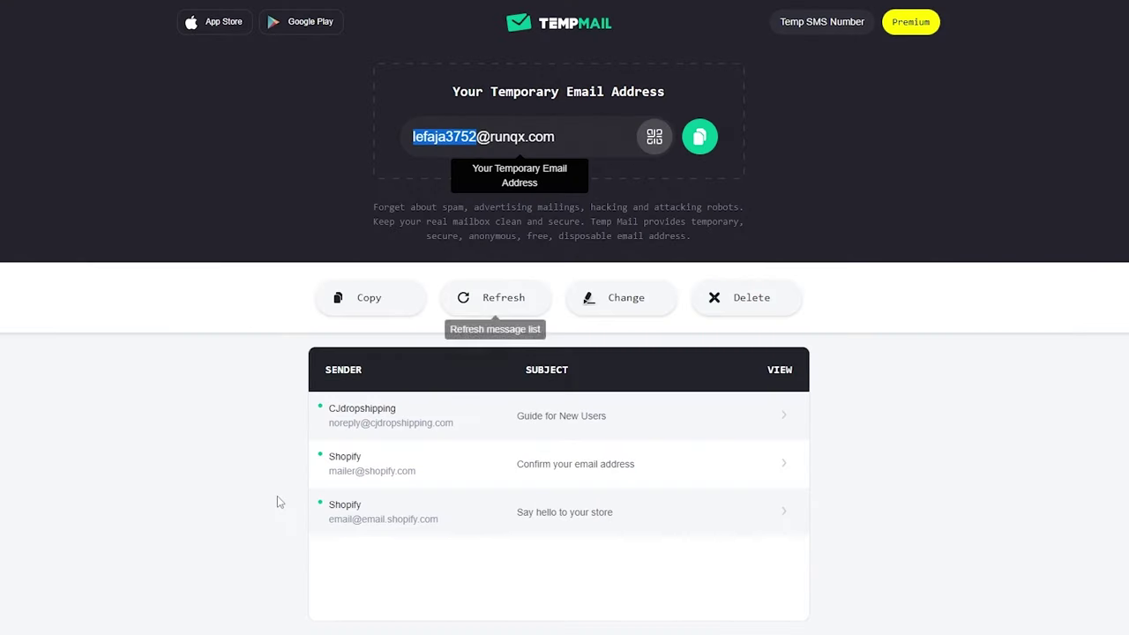
left_click(401, 423)
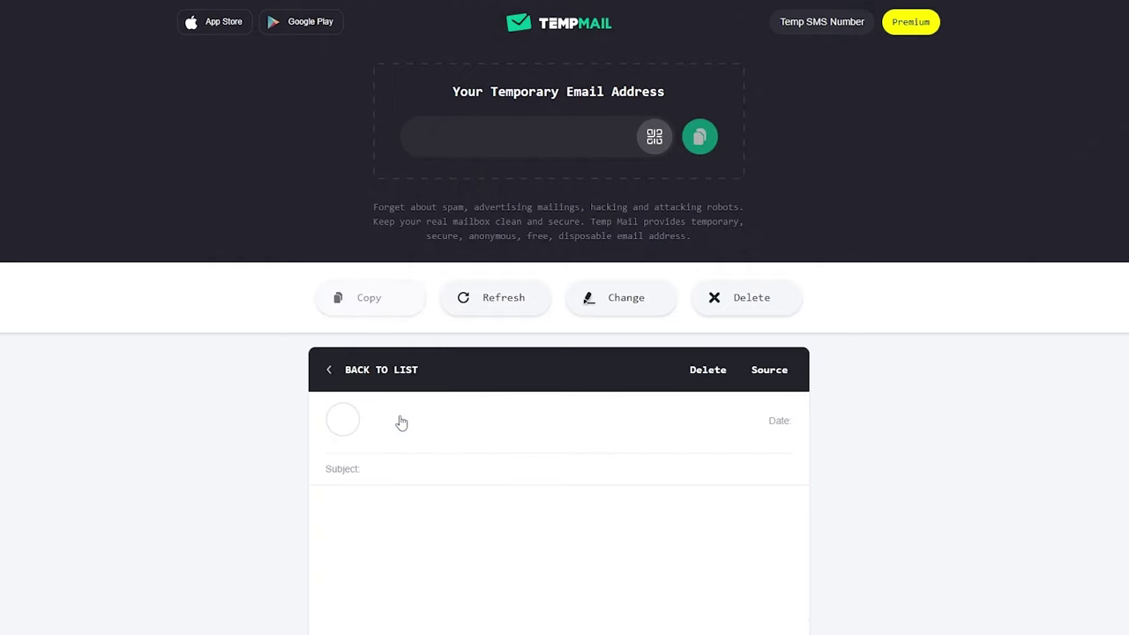
Follow the email verification link in CJdropshipping's "Guide for New Users" message
scroll(415, 456, "down", 2)
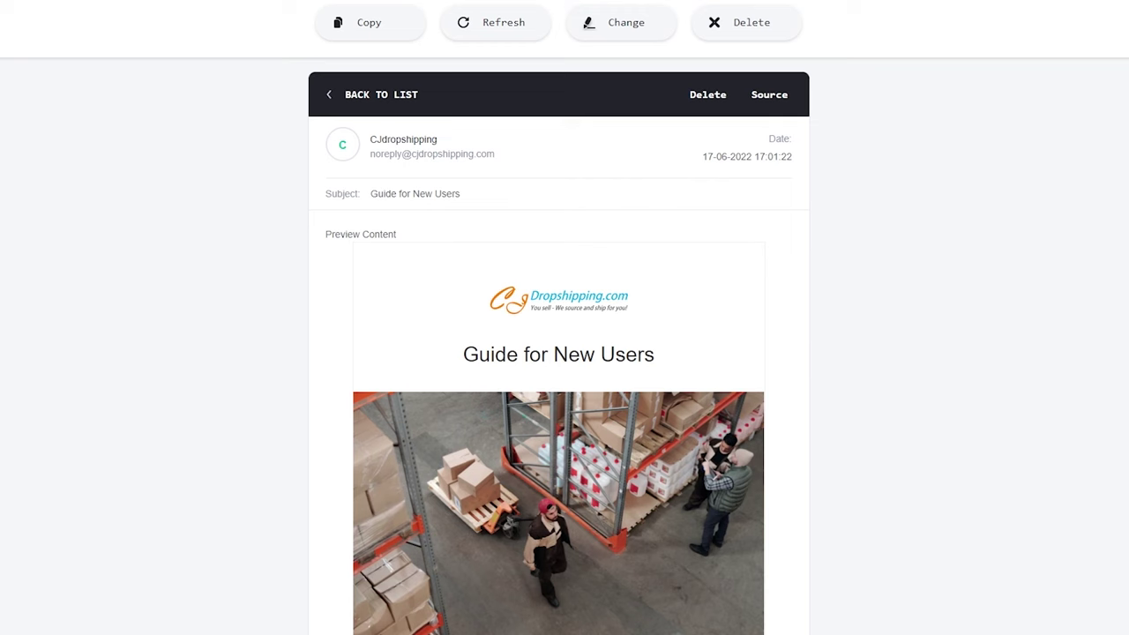
scroll(403, 485, "down", 10)
scroll(404, 485, "up", 1)
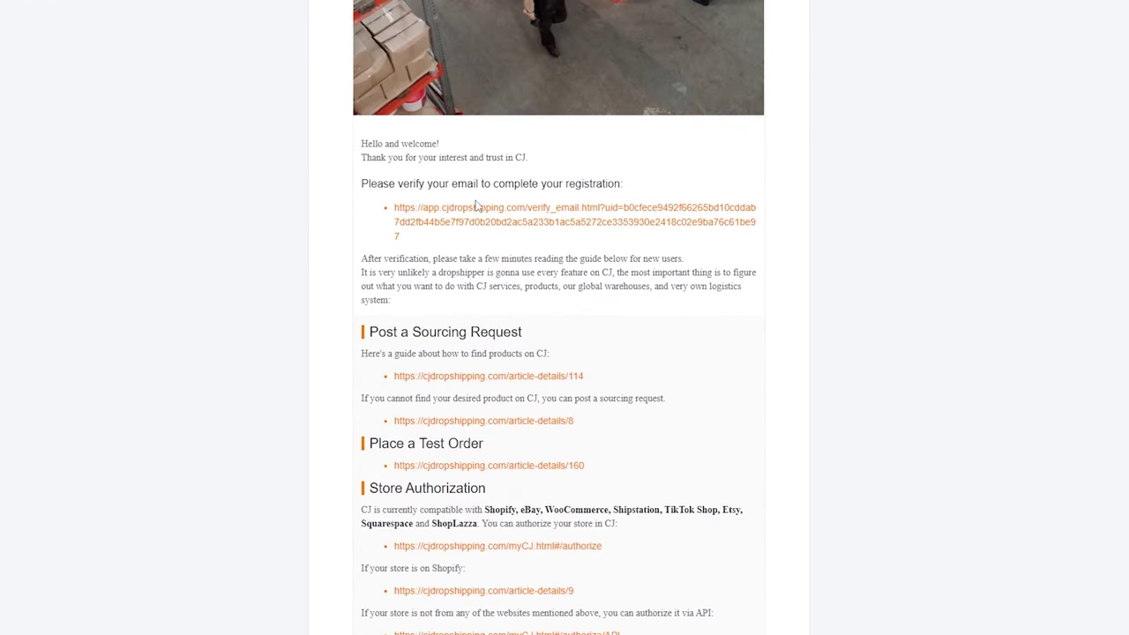
left_click(482, 213)
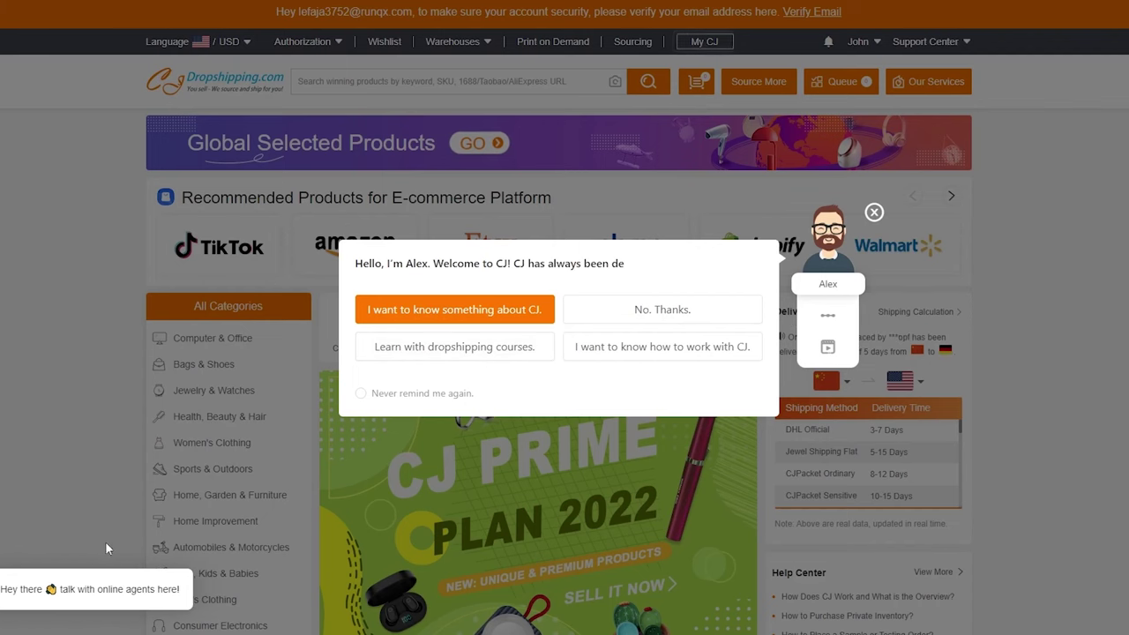
Decline the CJ assistant's introduction, then open the My CJ dashboard and look over its sections
left_click(714, 308)
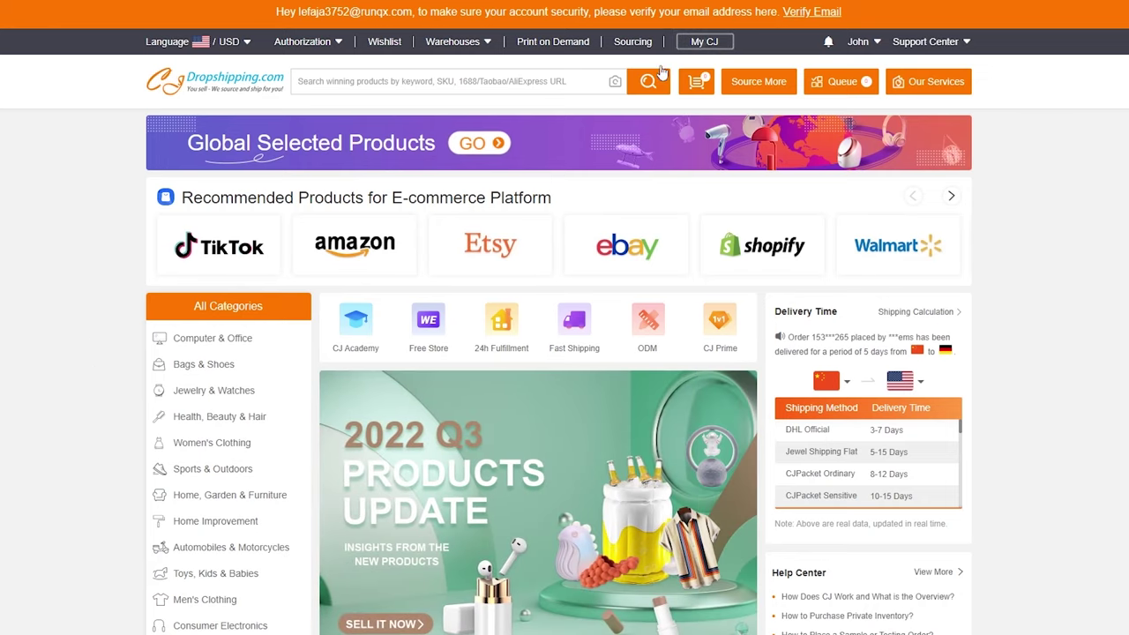
left_click(704, 42)
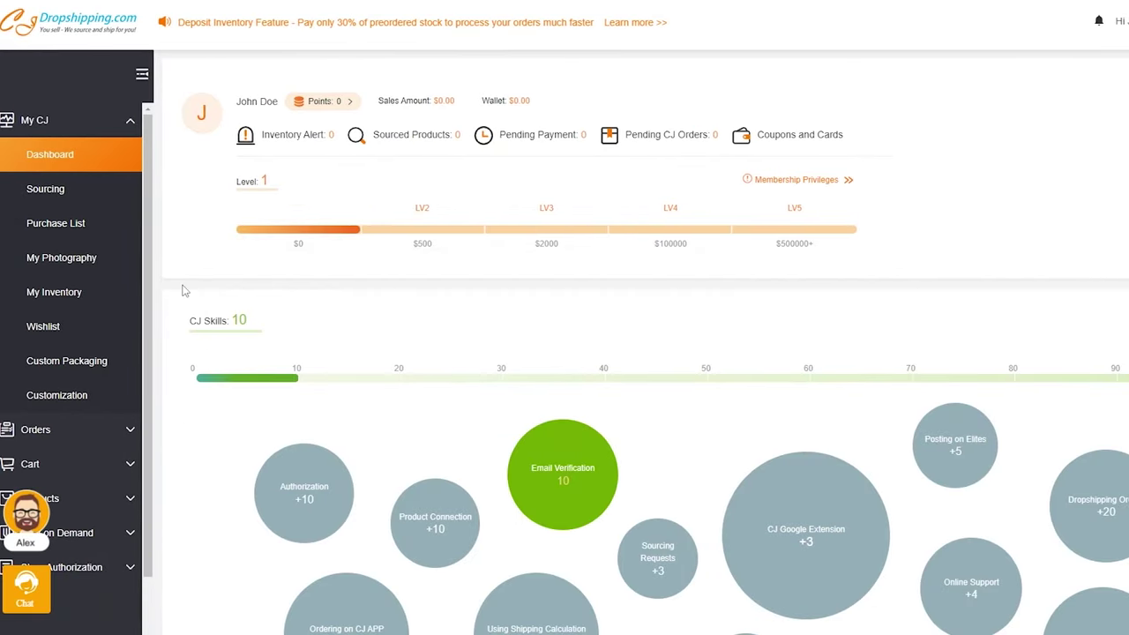
scroll(184, 291, "down", 5)
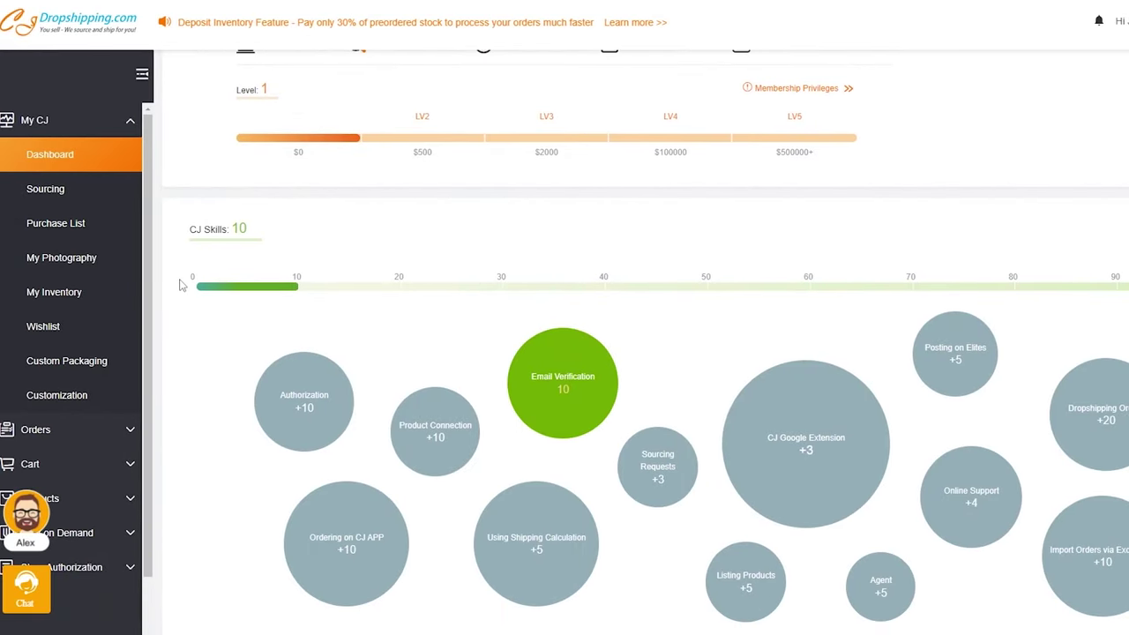
scroll(180, 282, "up", 4)
scroll(185, 381, "up", 2)
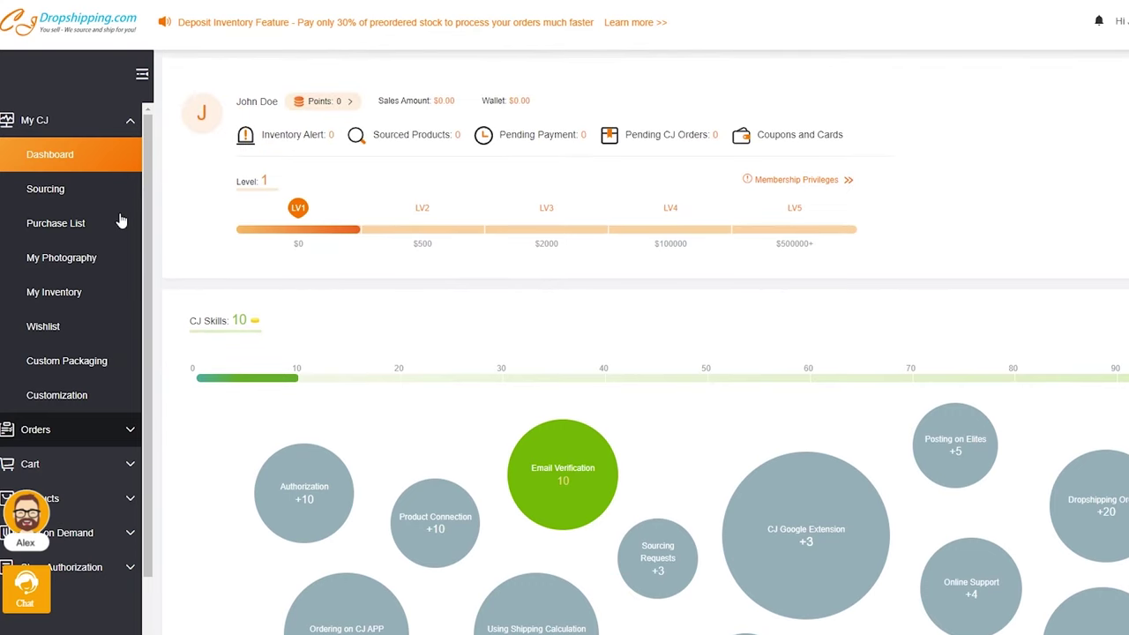
scroll(53, 437, "down", 1)
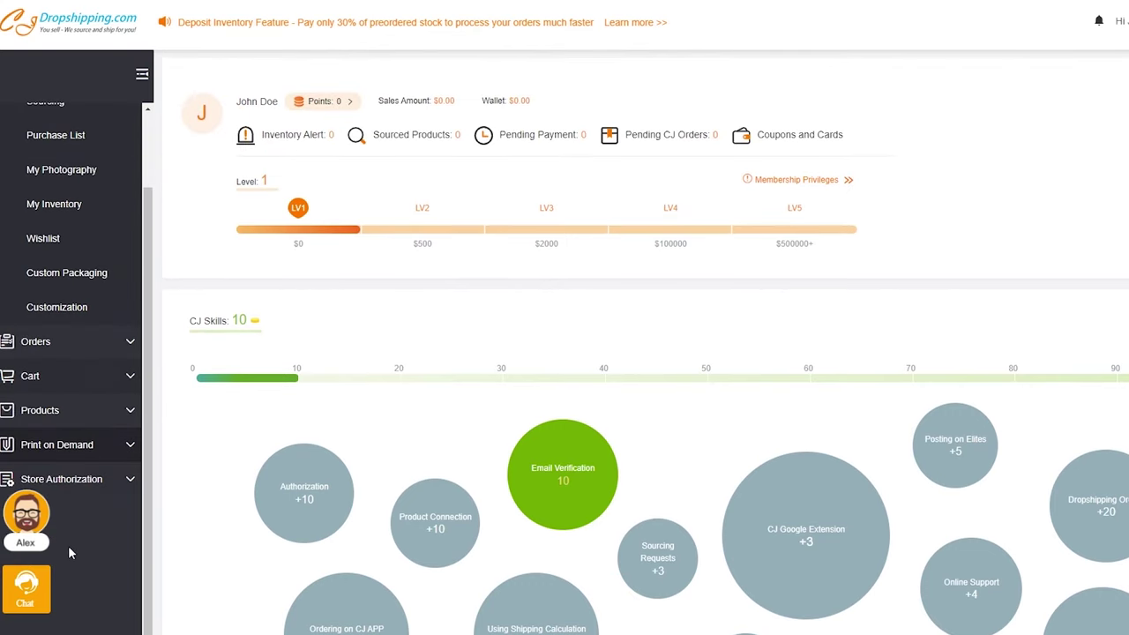
scroll(76, 421, "up", 1)
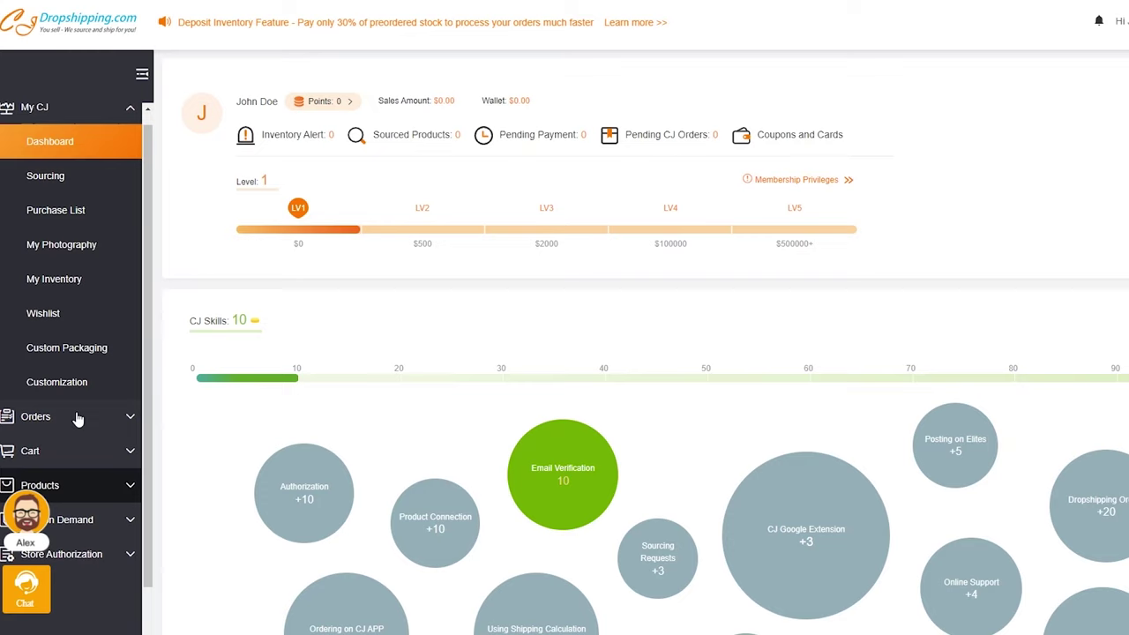
Open the Shopify store authorization page in My CJ and start adding a store
left_click(80, 189)
left_click(122, 415)
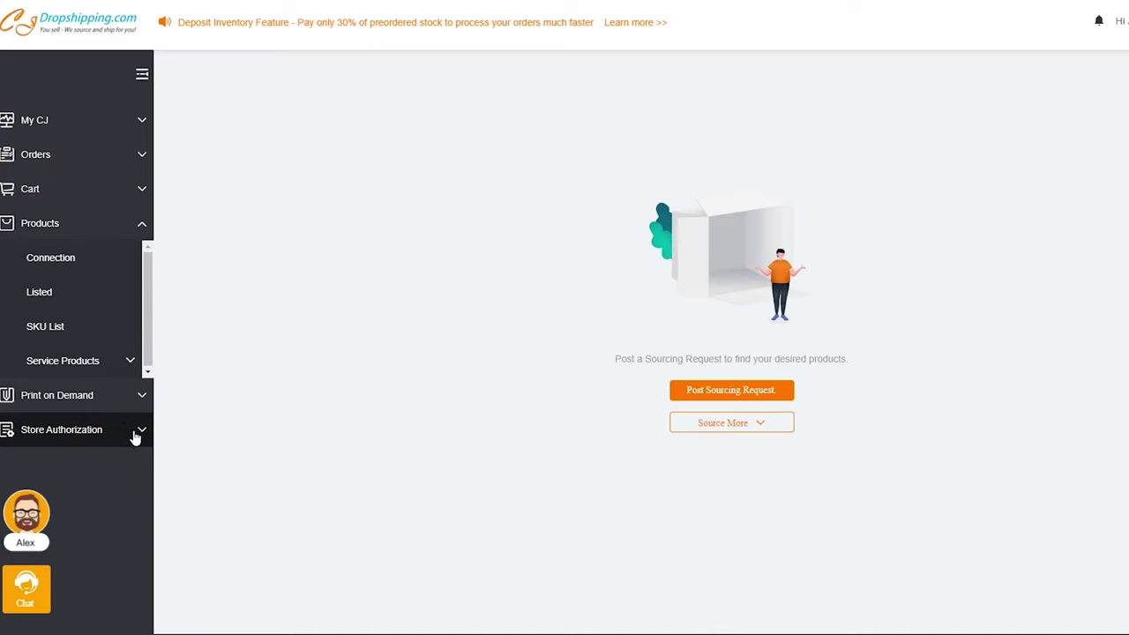
left_click(122, 424)
scroll(116, 411, "down", 2)
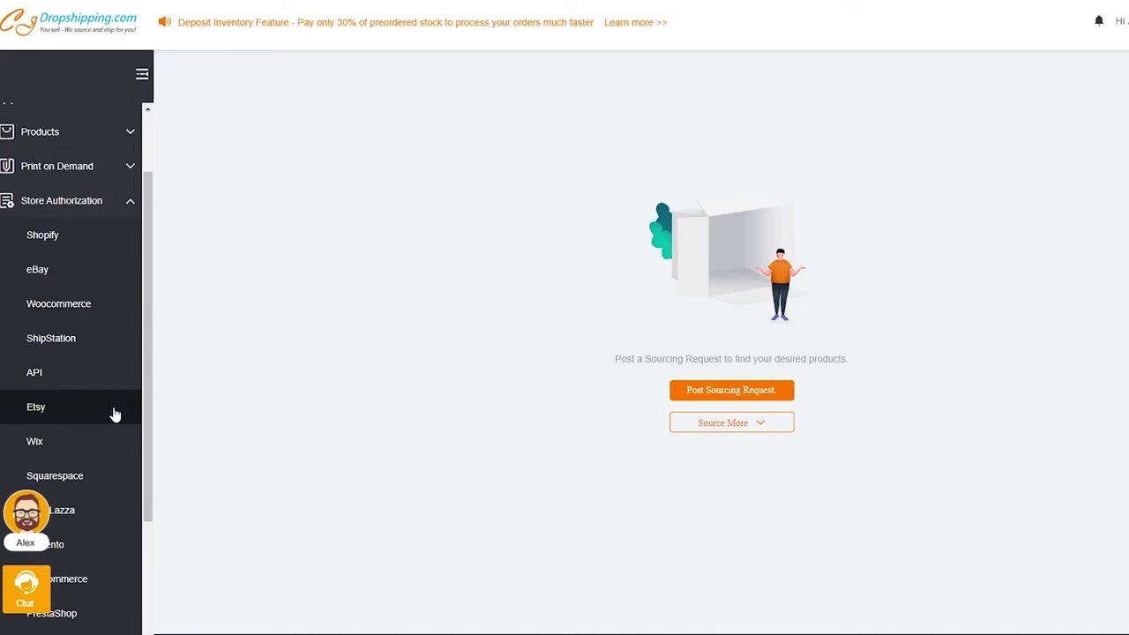
left_click(74, 244)
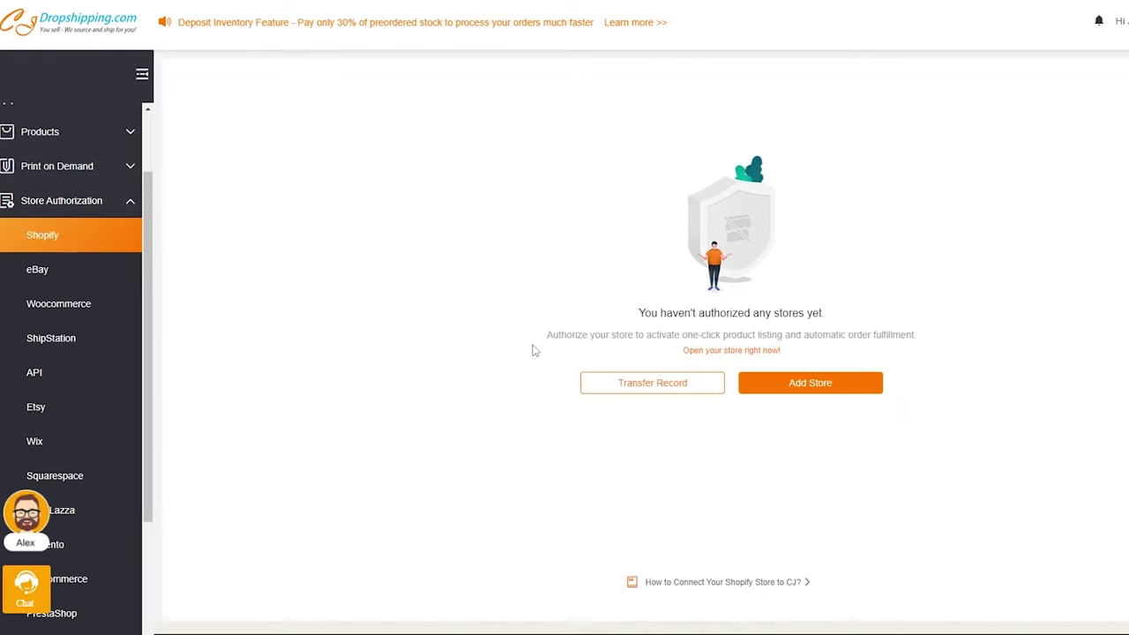
left_click(828, 395)
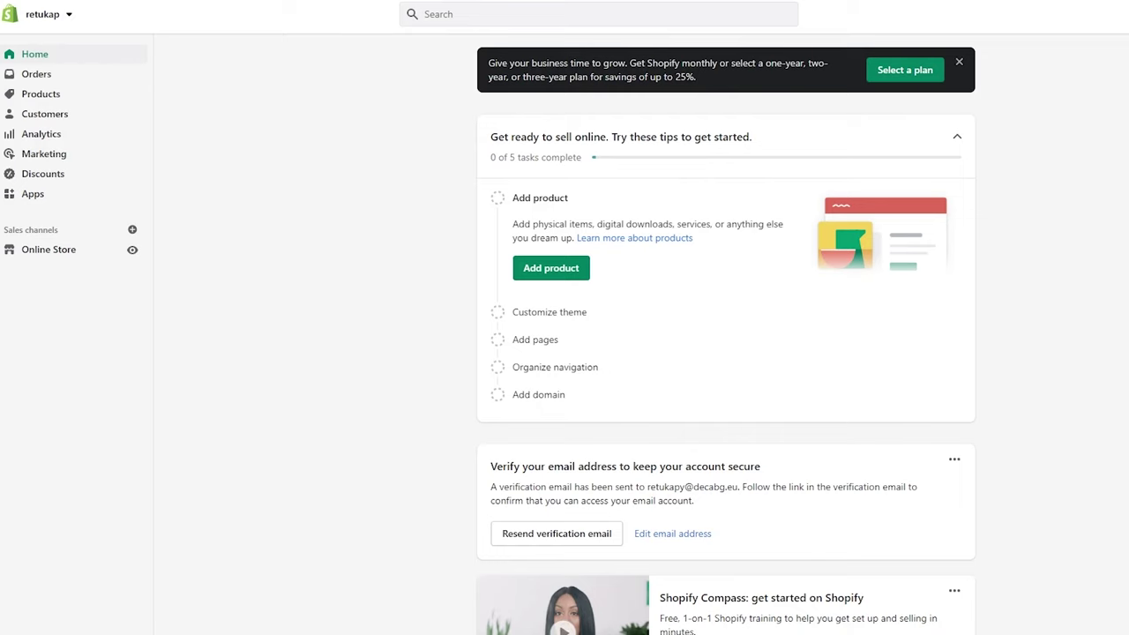
Copy the store URL from the Shopify admin, enter retukap.myshopify.com as the store address in CJ, and request authorization
right_click(168, 0)
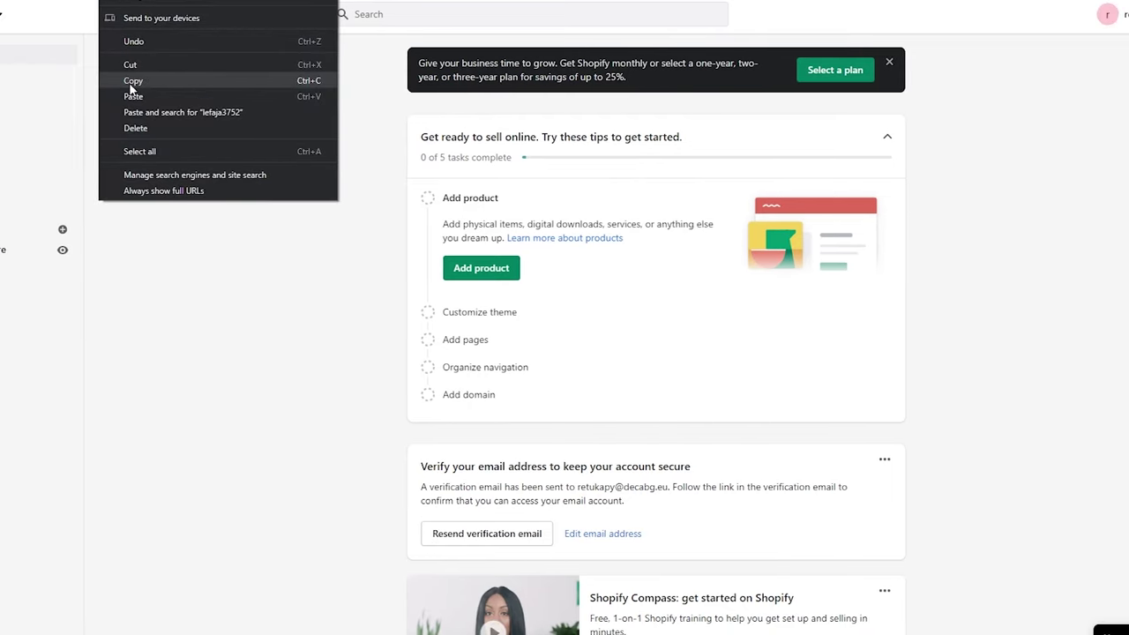
left_click(181, 83)
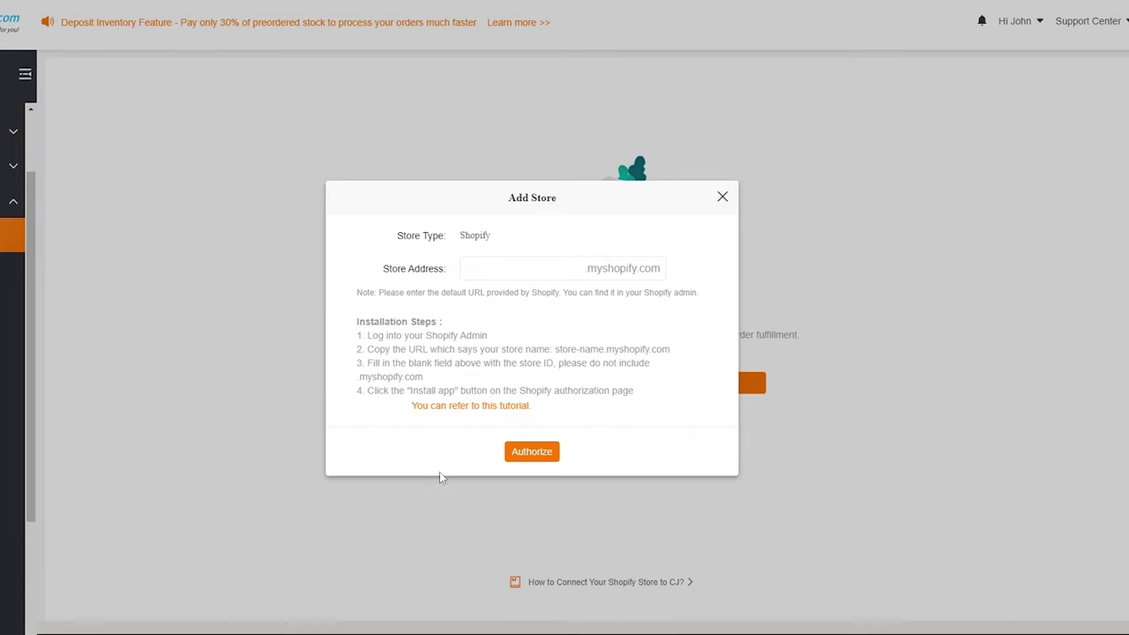
left_click(505, 278)
key("ctrl+v")
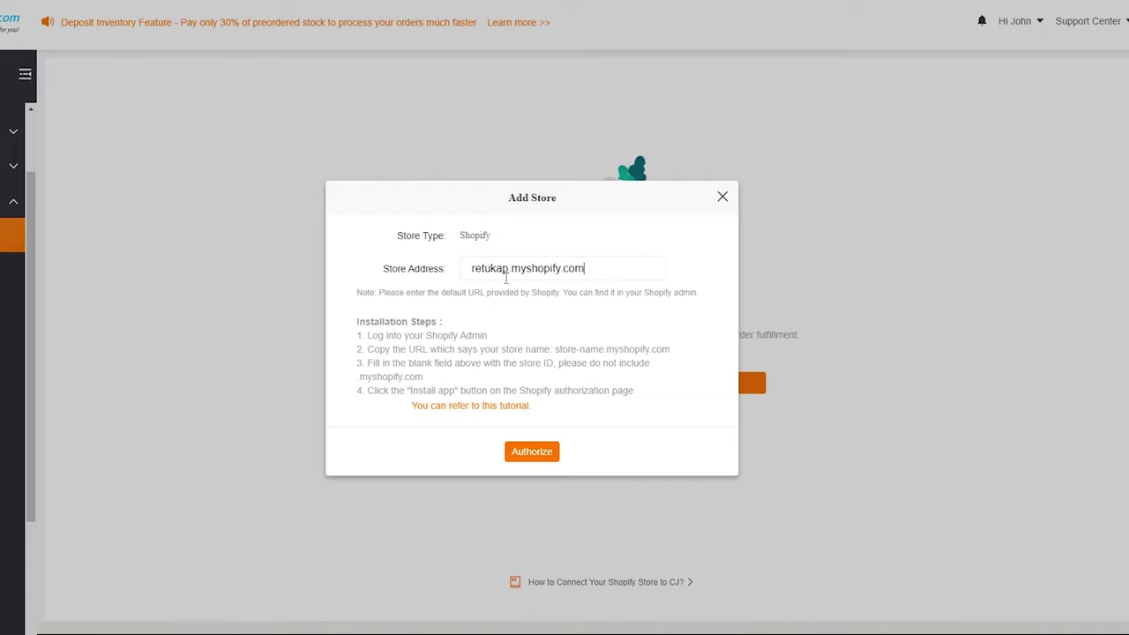
left_click(534, 452)
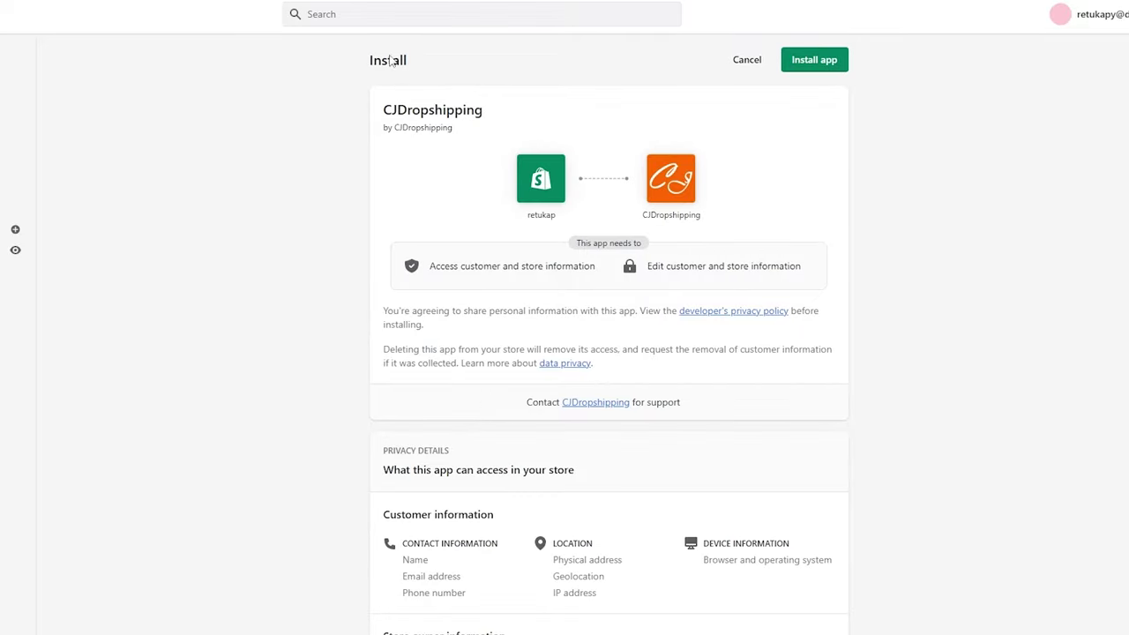
Review the access CJDropshipping requests and install the app in the Shopify store
scroll(433, 176, "down", 2)
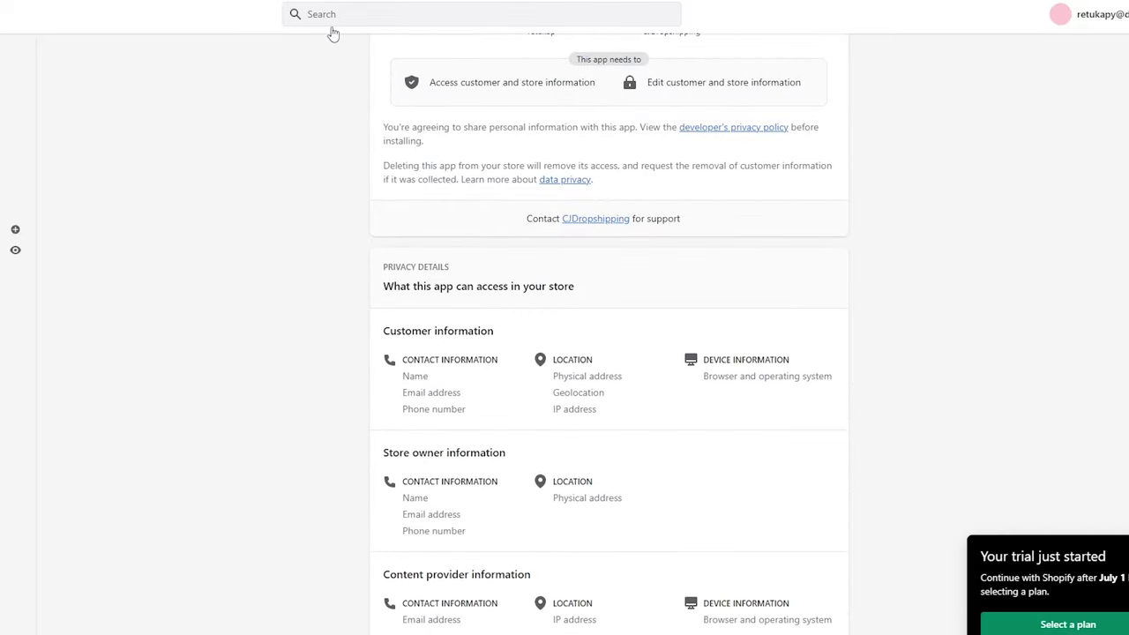
scroll(491, 403, "down", 2)
scroll(492, 401, "up", 4)
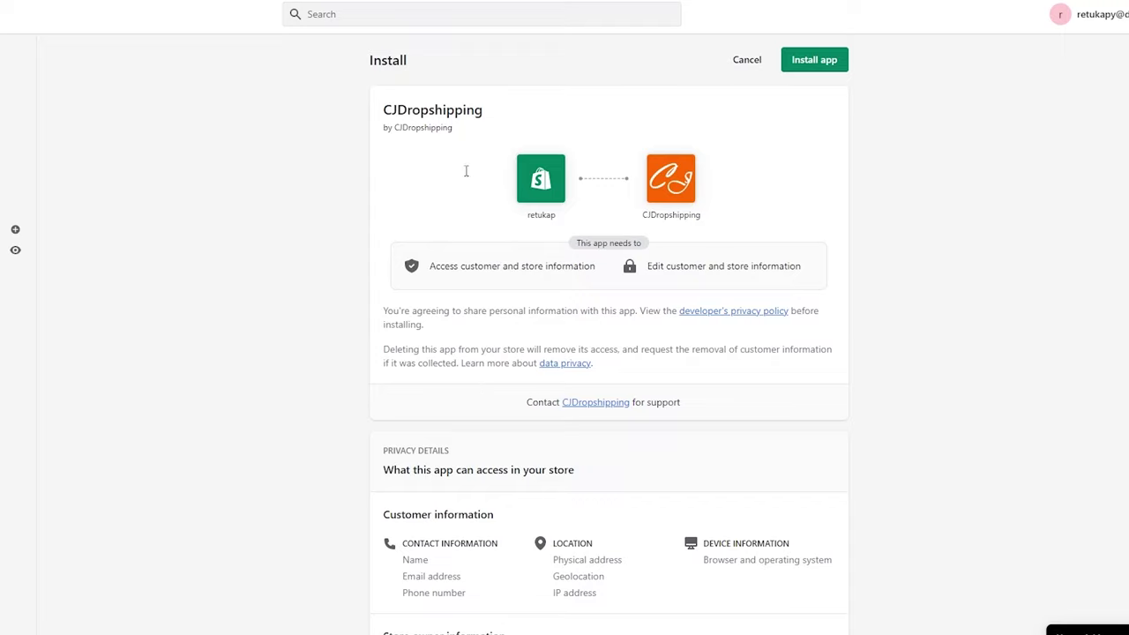
left_click(818, 64)
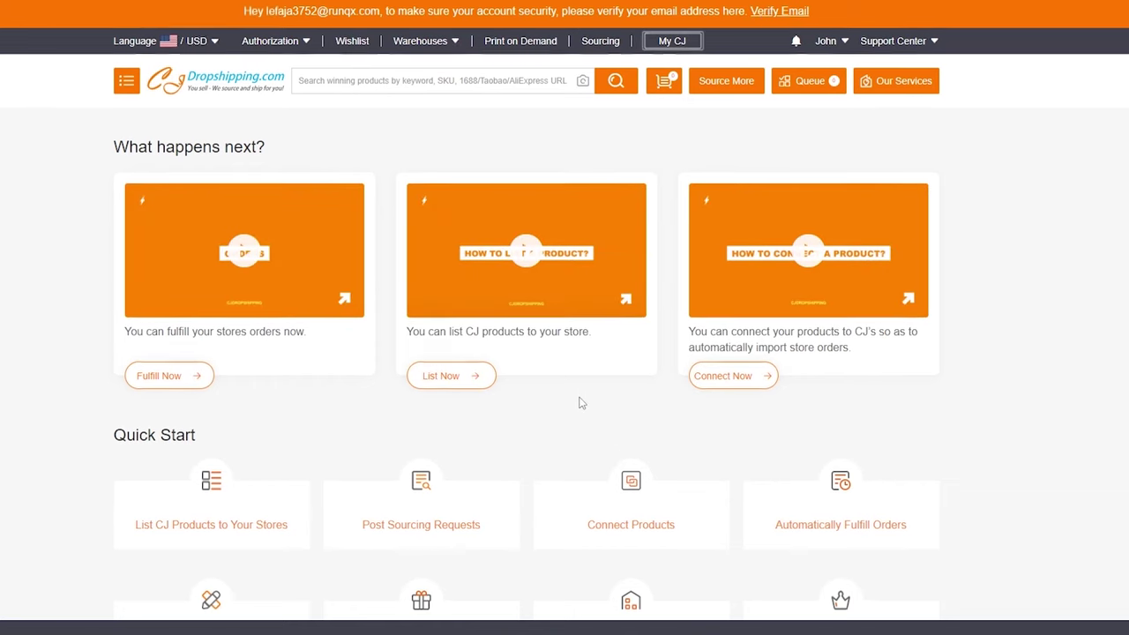
Examine the authorization result page, including its "What happens next?" and "Quick Start" options
scroll(351, 378, "down", 2)
scroll(348, 373, "up", 4)
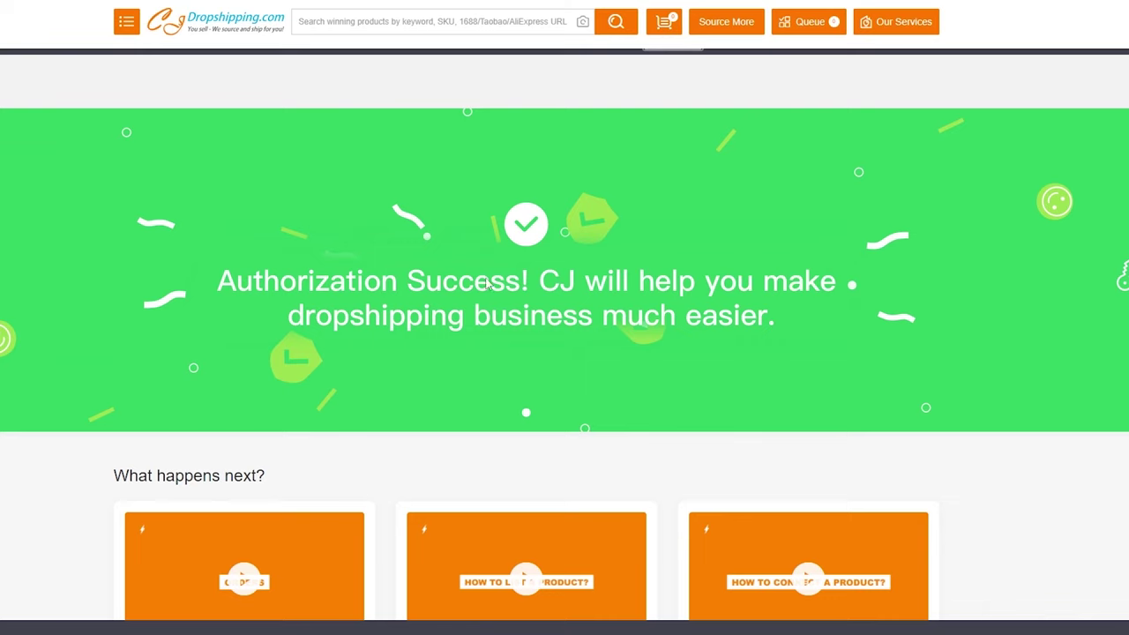
scroll(393, 318, "down", 1)
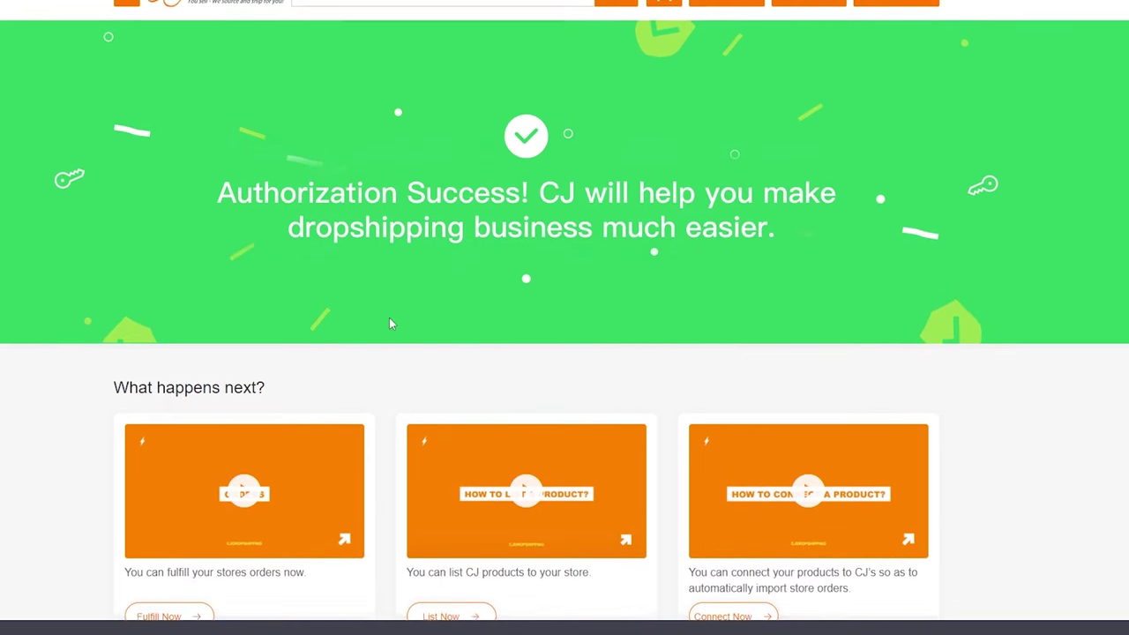
scroll(315, 215, "up", 1)
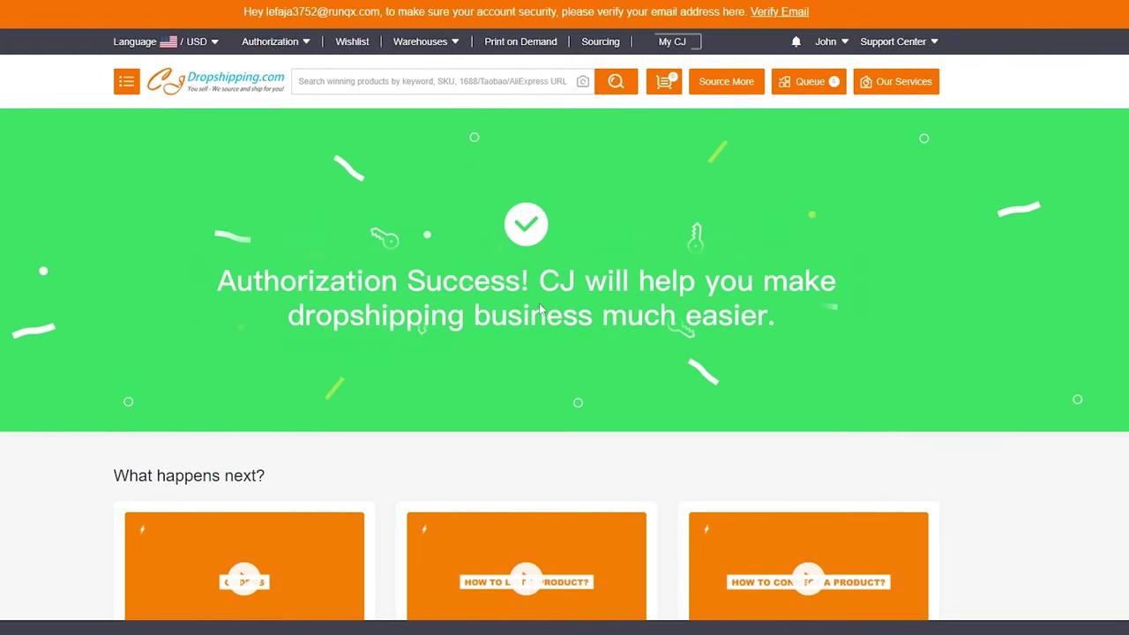
scroll(422, 342, "down", 2)
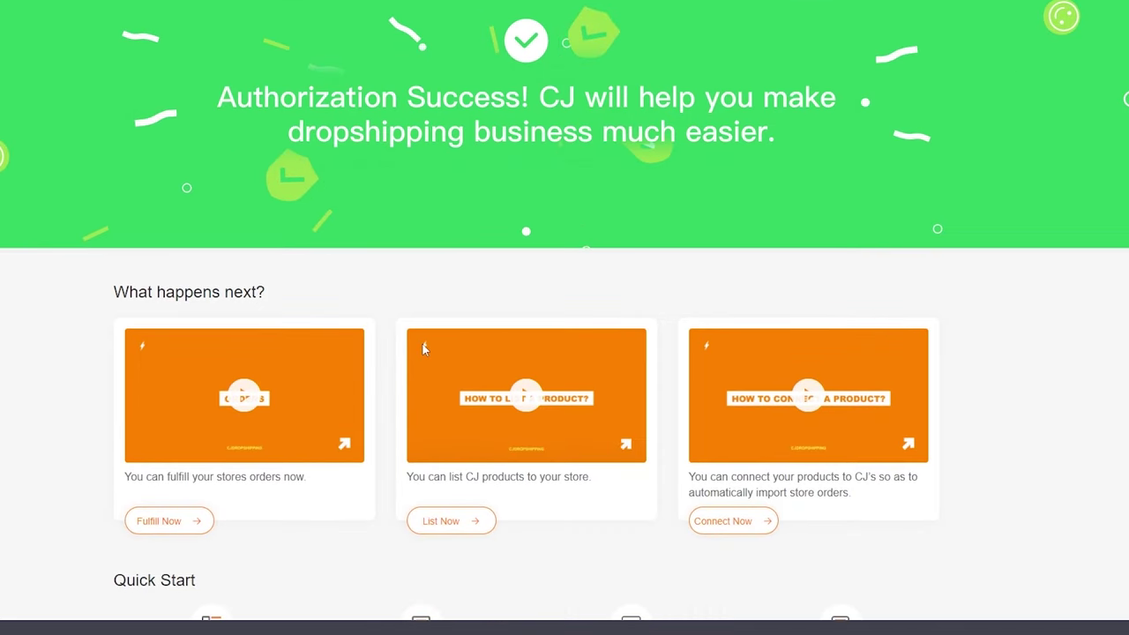
scroll(422, 342, "up", 2)
scroll(423, 344, "down", 1)
scroll(423, 345, "down", 3)
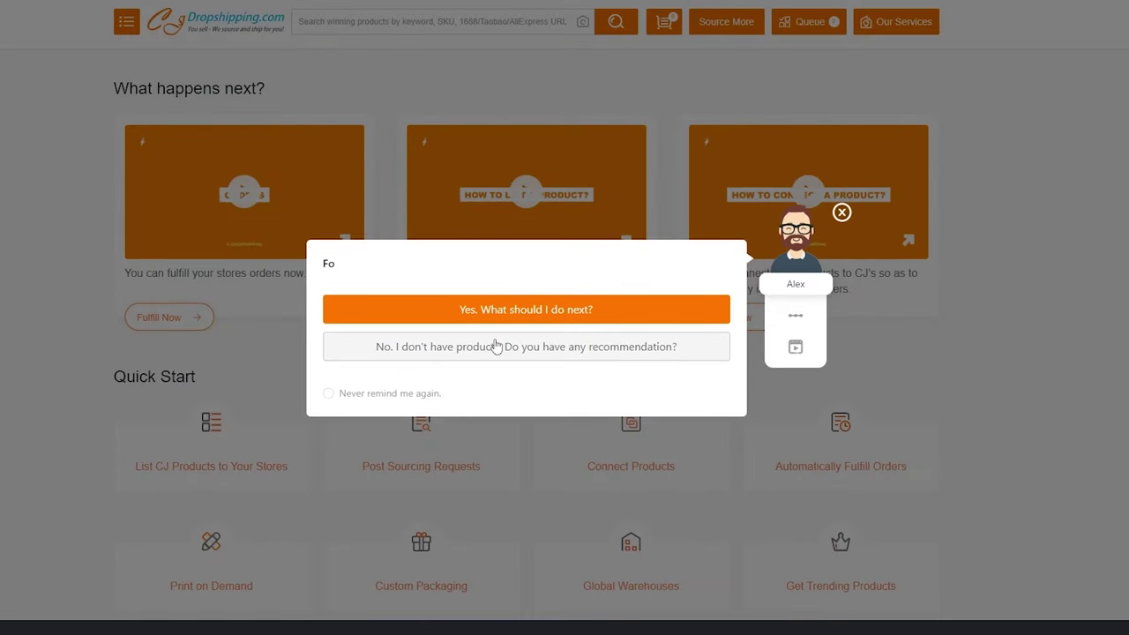
Answer the assistant's question about having products and browse the categories, trending products and new products on the CJ homepage
left_click(539, 327)
scroll(506, 399, "down", 3)
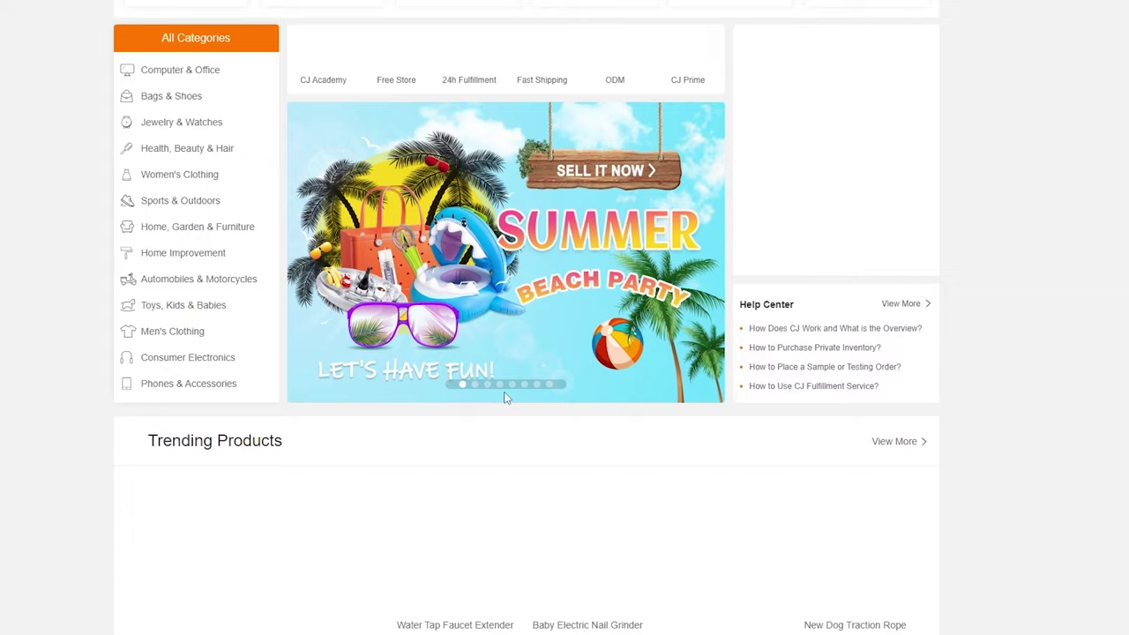
scroll(504, 398, "down", 1)
scroll(504, 399, "up", 3)
scroll(505, 399, "down", 7)
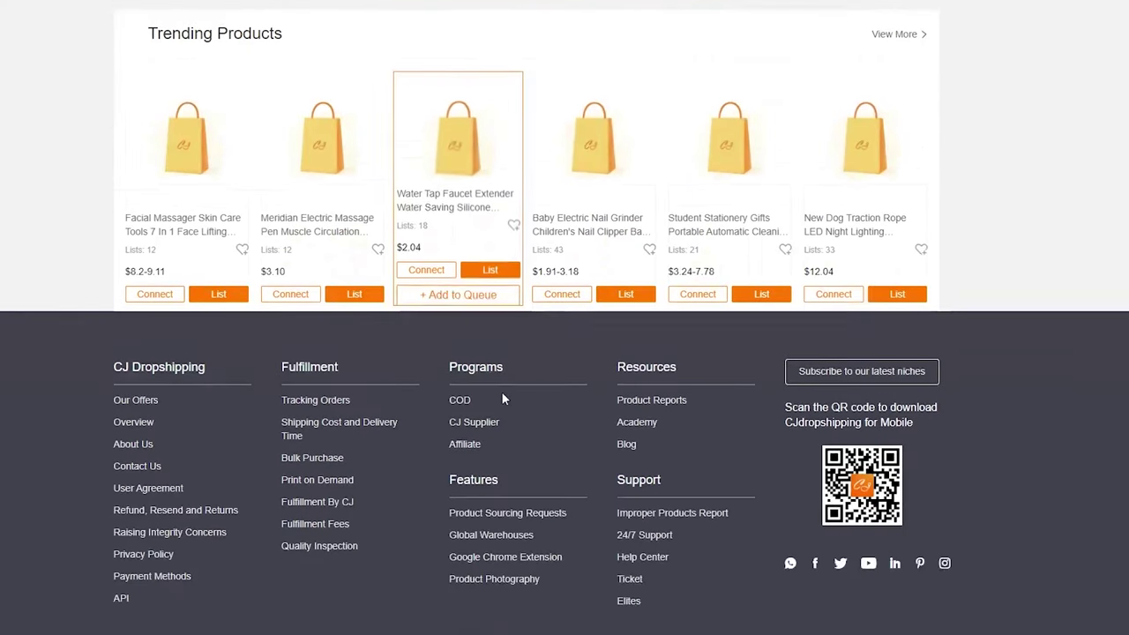
scroll(504, 397, "up", 15)
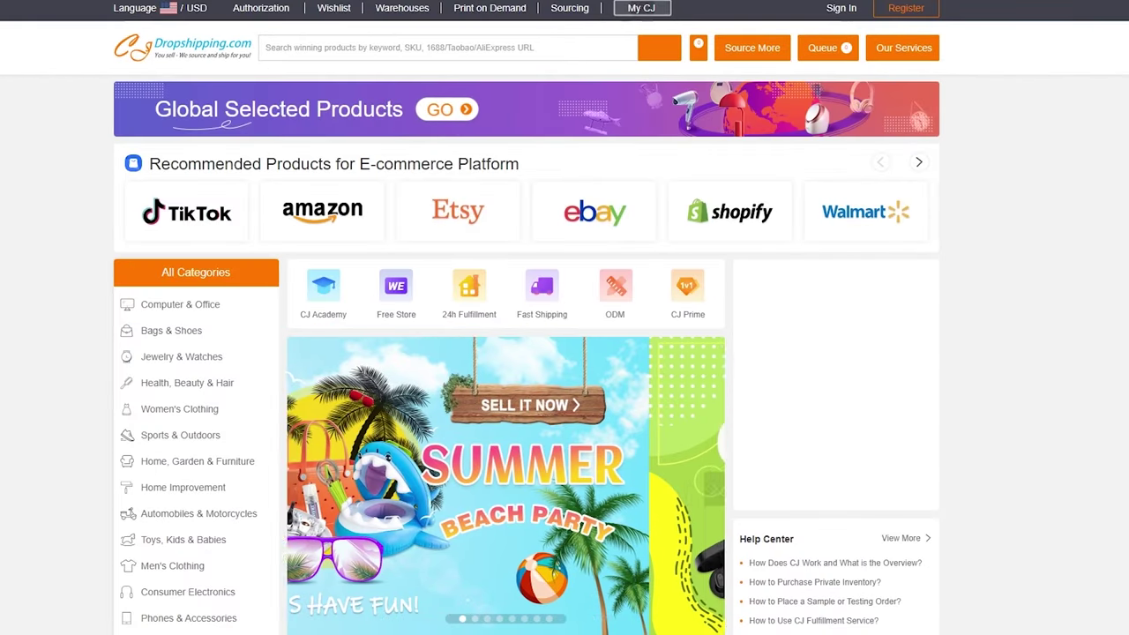
scroll(435, 365, "down", 4)
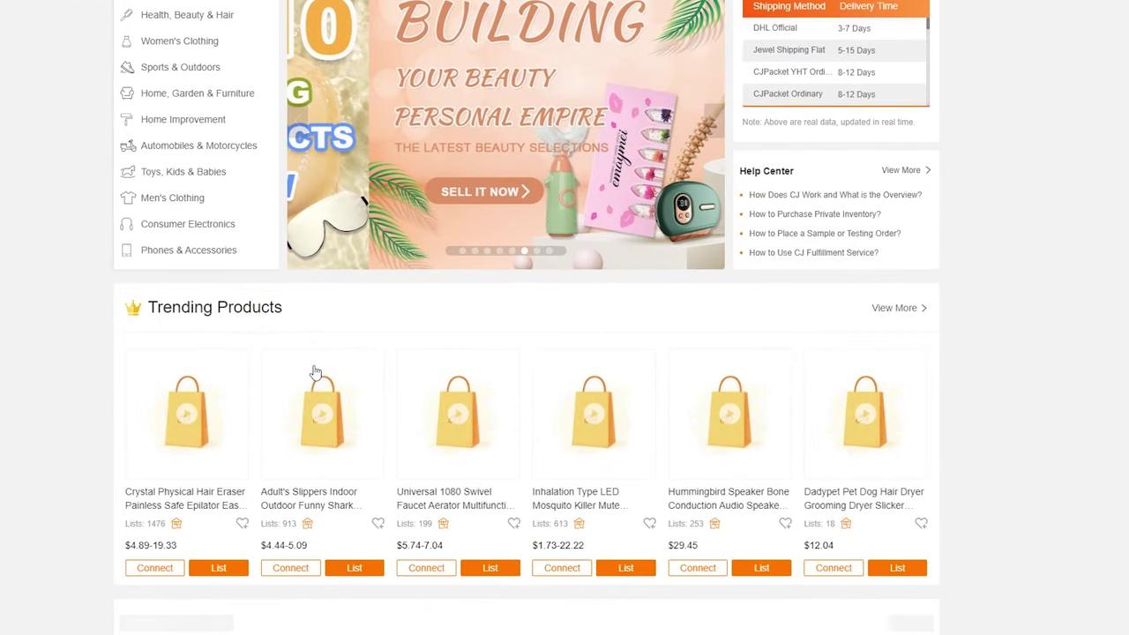
scroll(91, 368, "down", 1)
scroll(88, 368, "down", 3)
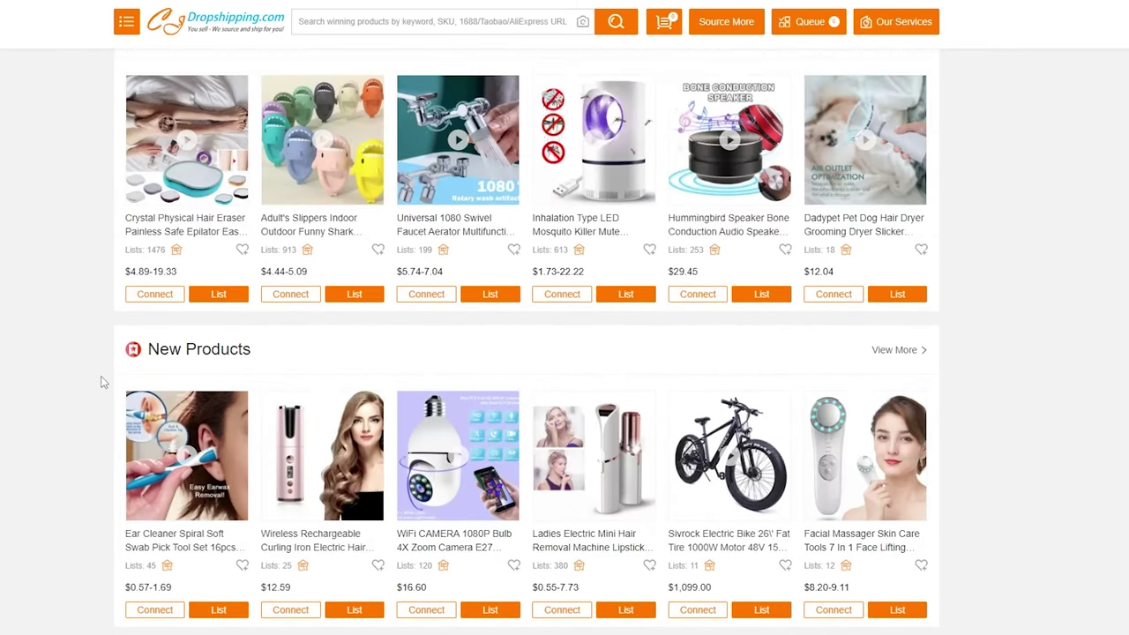
scroll(102, 381, "up", 2)
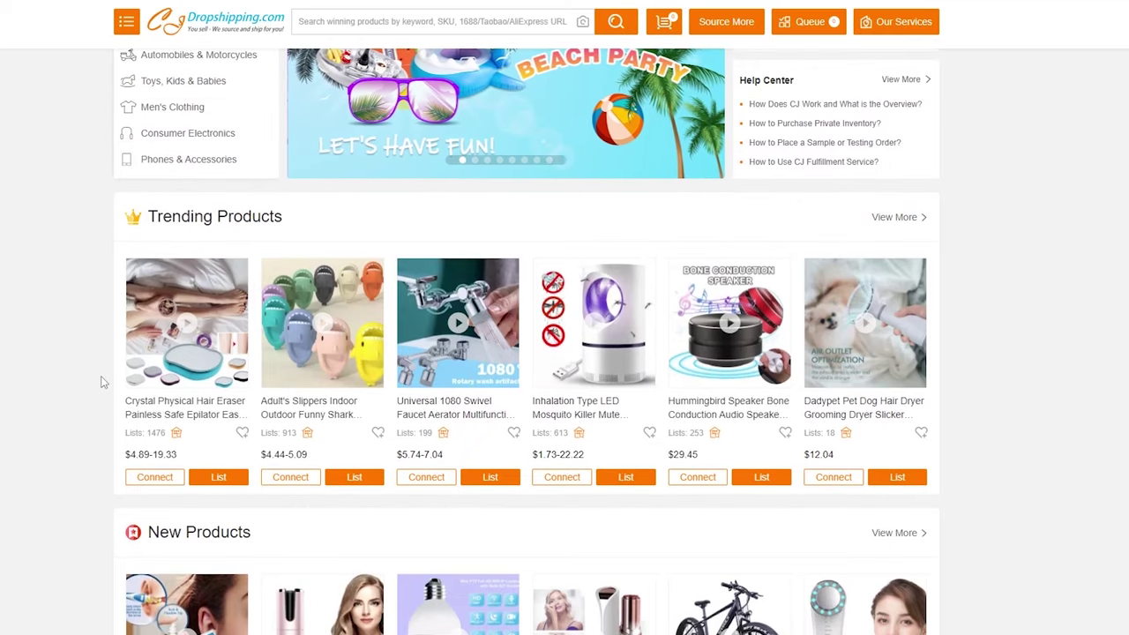
scroll(101, 381, "up", 1)
scroll(102, 381, "up", 1)
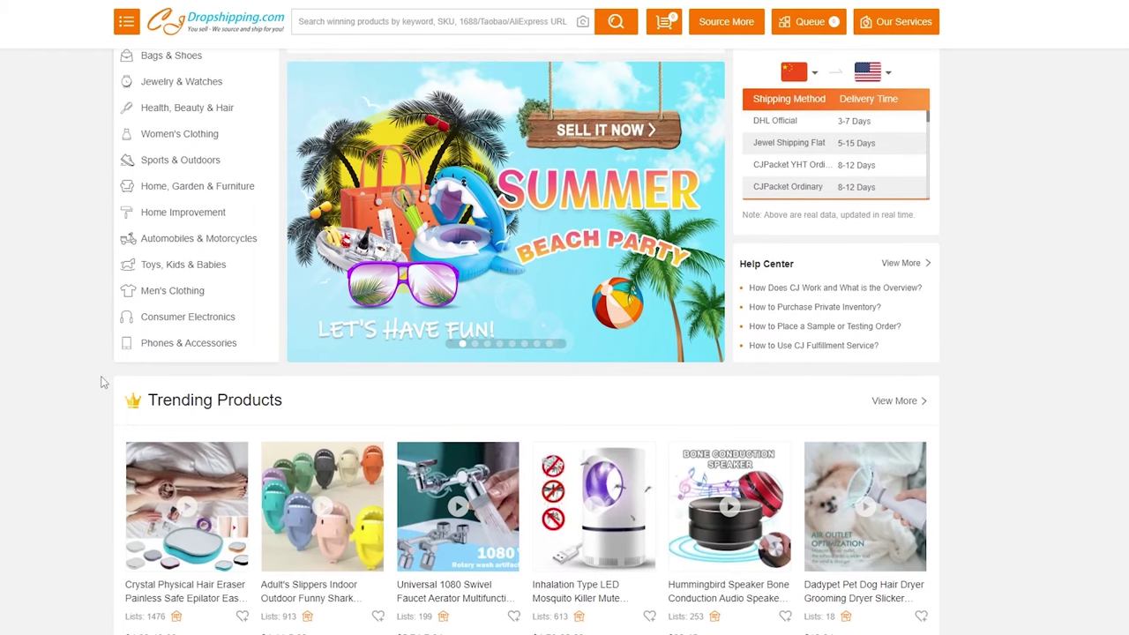
scroll(101, 381, "up", 2)
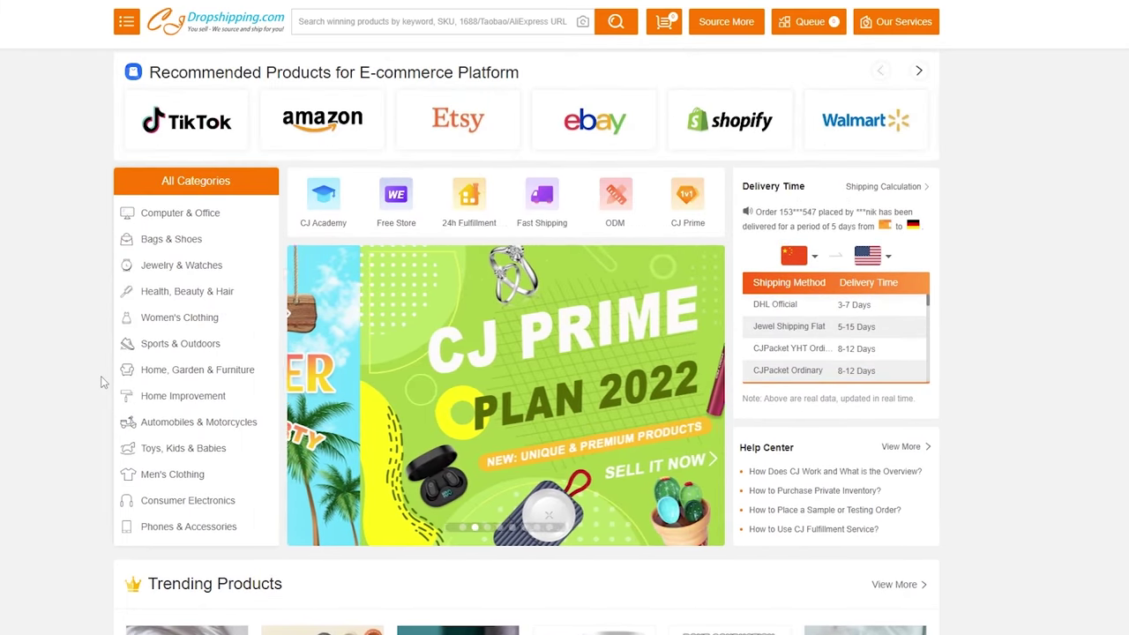
scroll(102, 381, "up", 1)
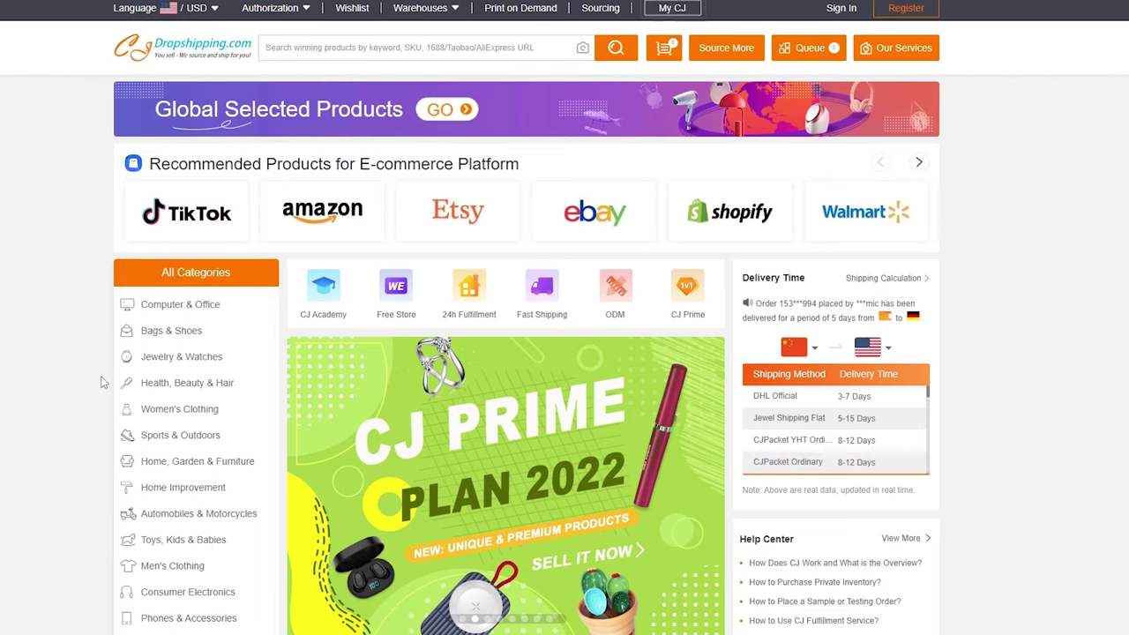
mouse_move(132, 385)
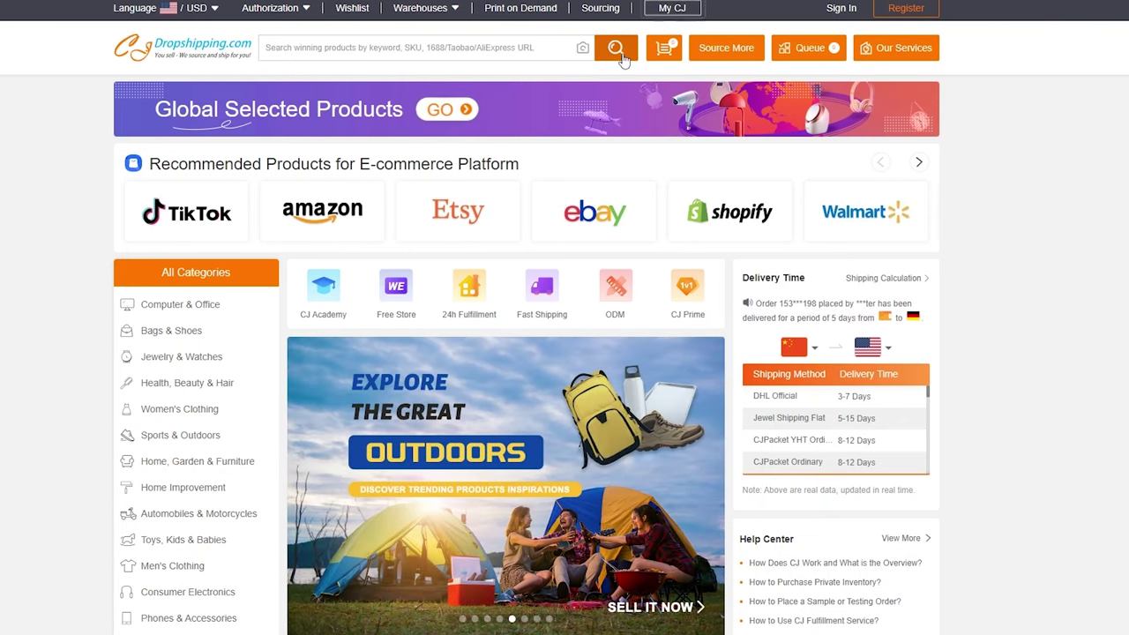
Browse the CJ homepage's new products, super deals, hot selling categories, global warehouses, video products and print-on-demand items
scroll(360, 346, "down", 10)
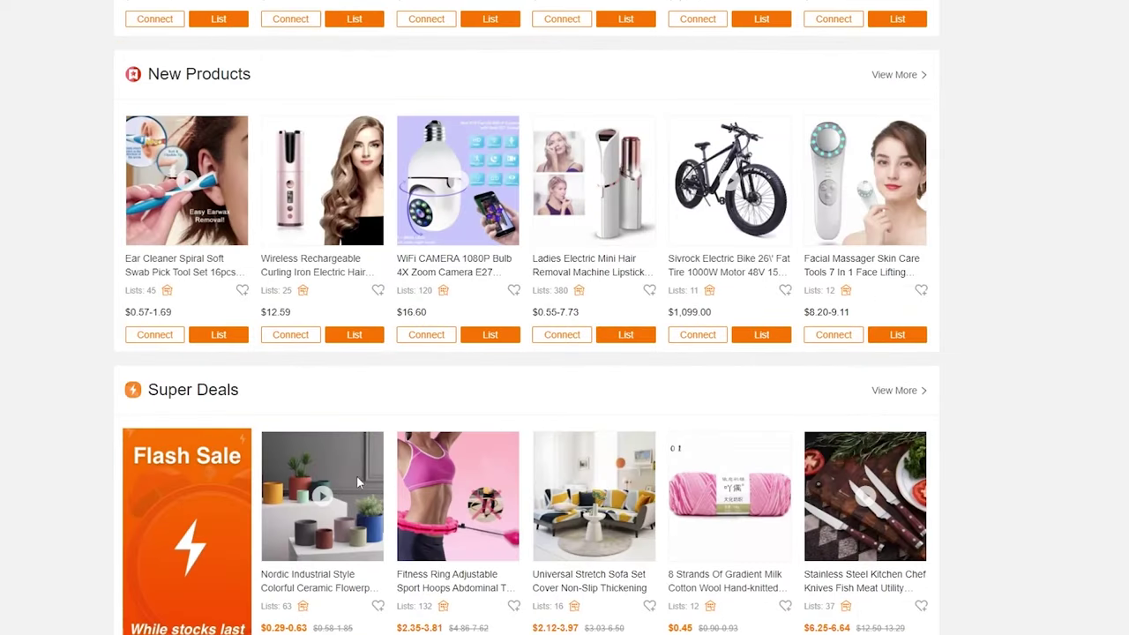
scroll(458, 468, "down", 5)
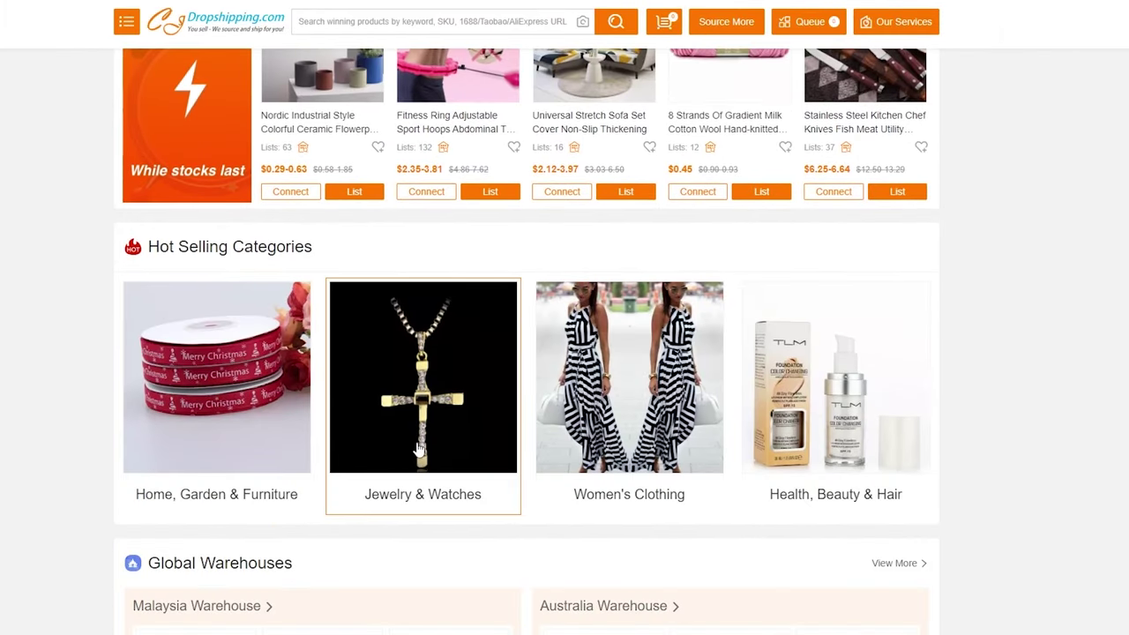
scroll(420, 450, "down", 6)
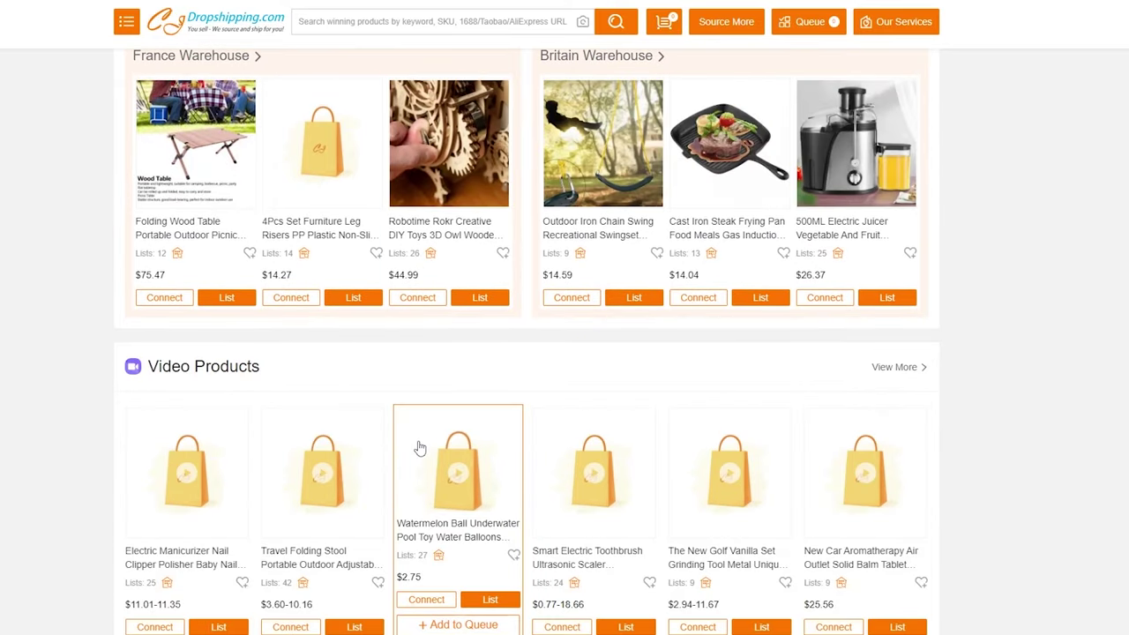
scroll(419, 447, "down", 2)
scroll(420, 447, "down", 2)
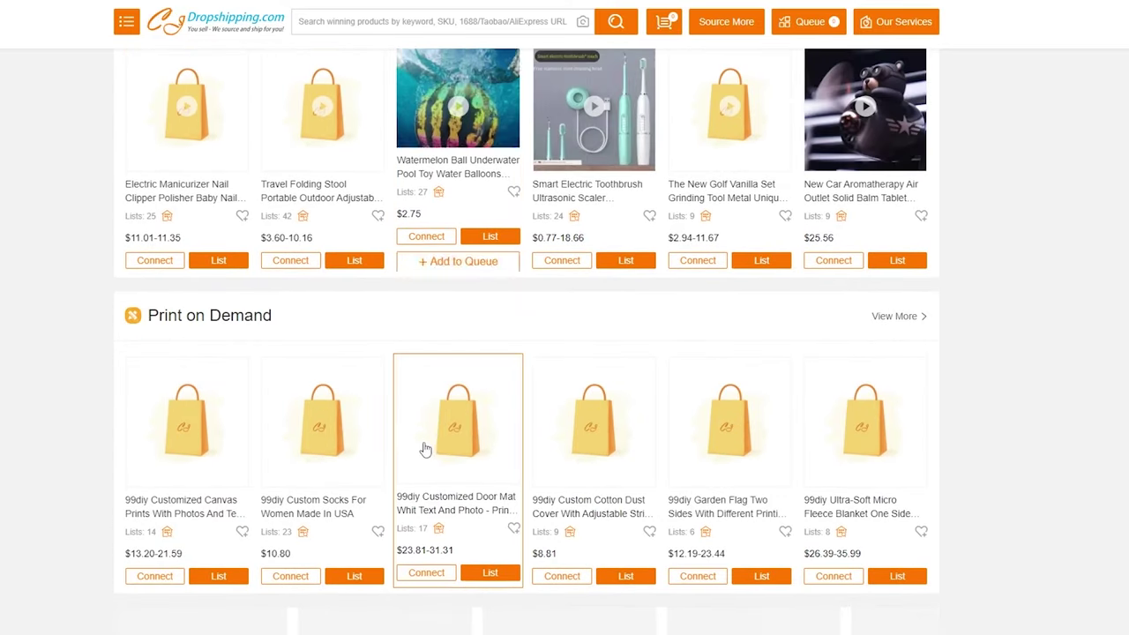
scroll(424, 450, "down", 1)
scroll(428, 453, "up", 2)
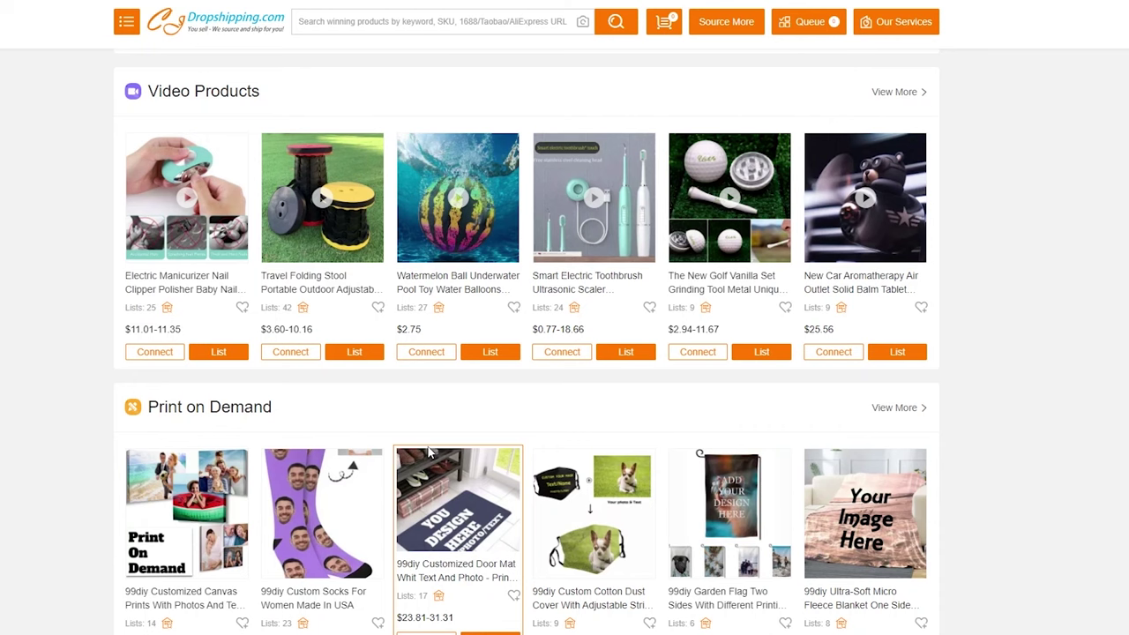
scroll(430, 451, "up", 3)
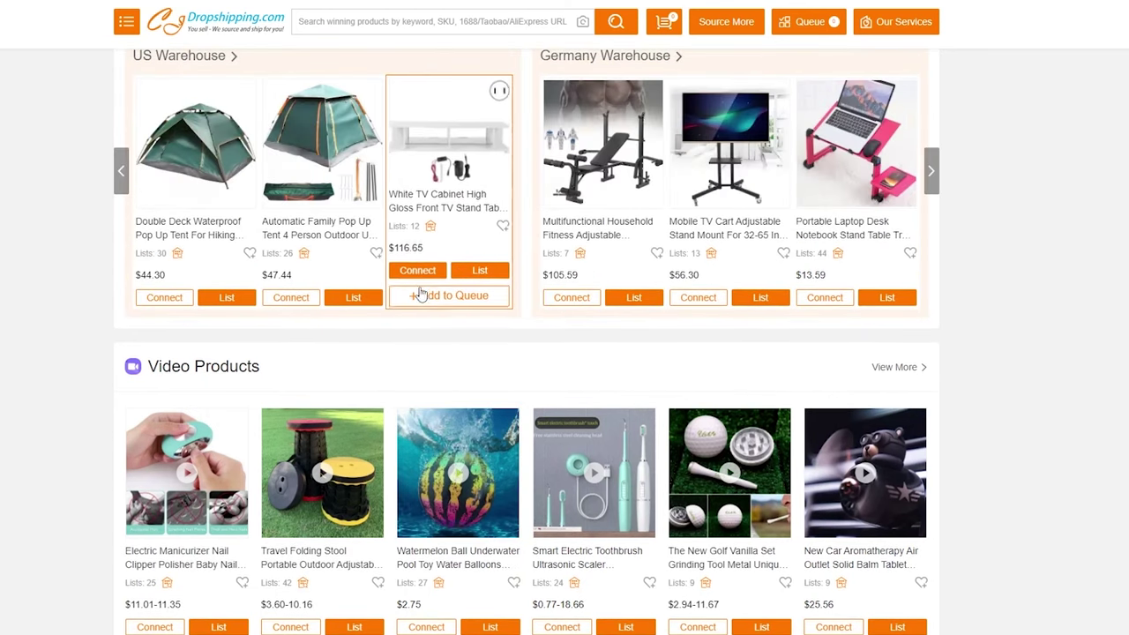
scroll(419, 281, "up", 4)
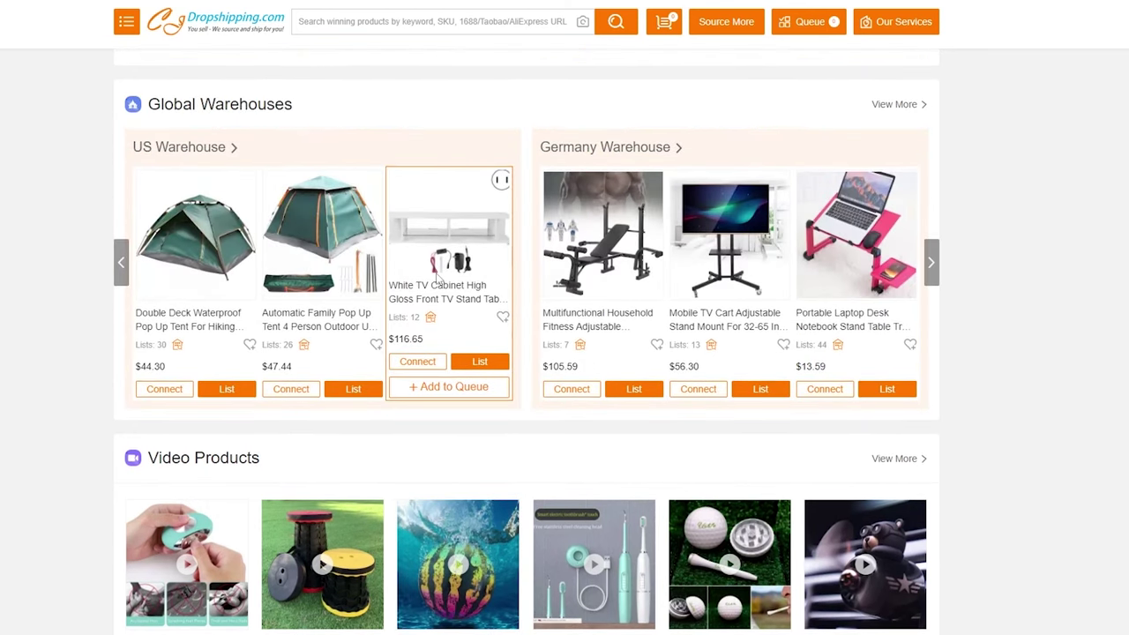
scroll(433, 281, "up", 2)
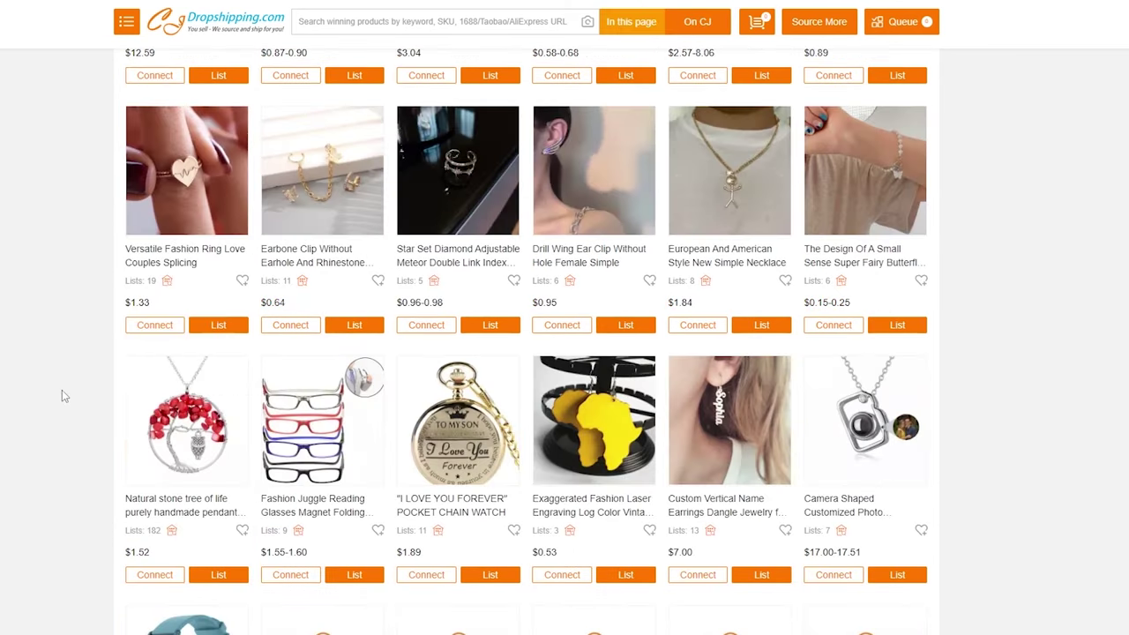
Browse the jewelry and watches product listings for items to sell
scroll(3, 432, "down", 3)
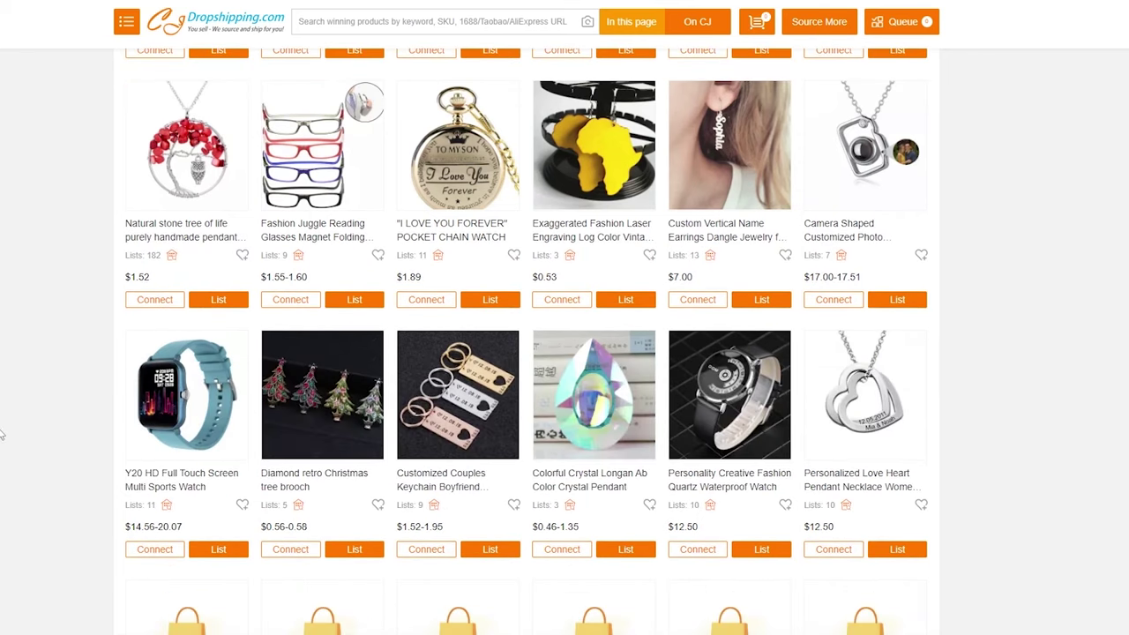
scroll(3, 432, "down", 2)
scroll(3, 432, "down", 1)
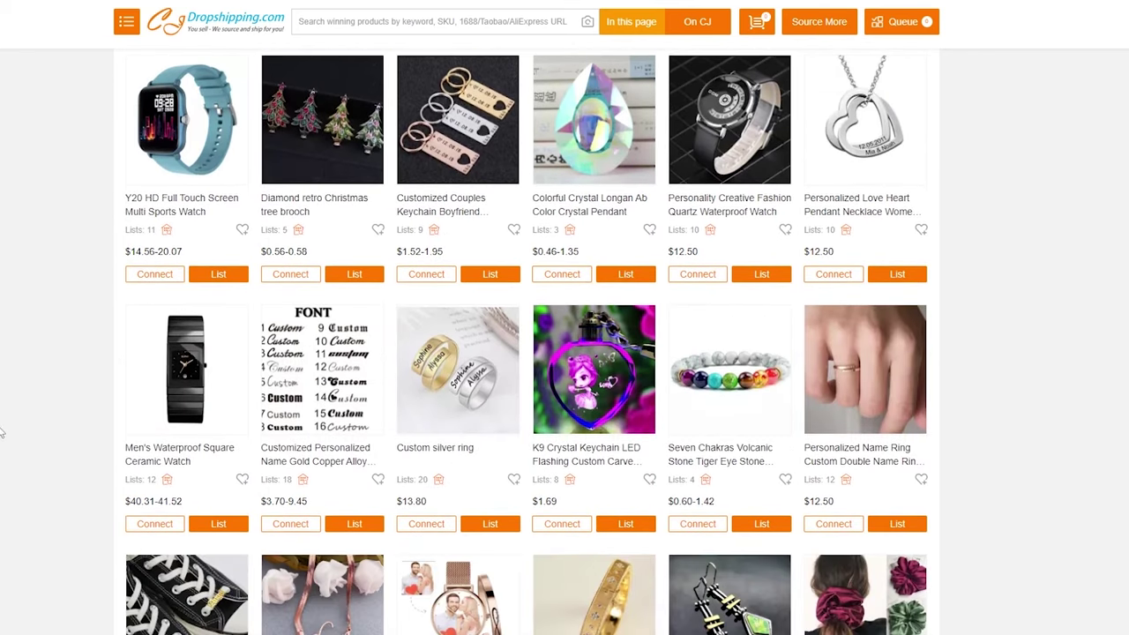
scroll(3, 433, "down", 3)
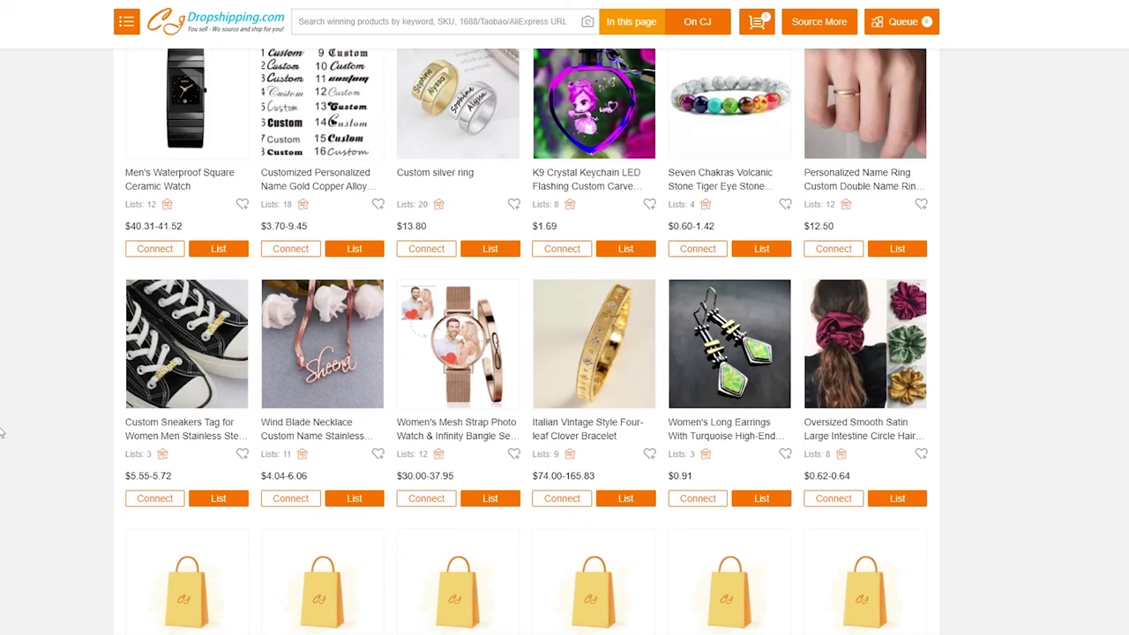
scroll(2, 432, "down", 1)
scroll(3, 433, "down", 2)
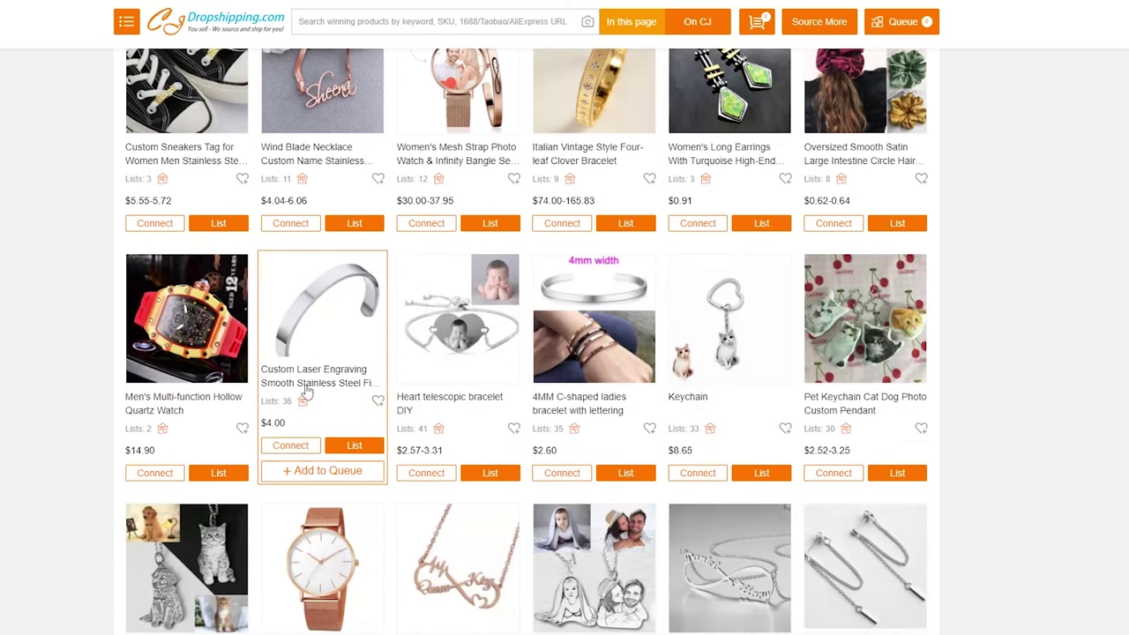
Try to connect the custom laser-engraved stainless steel bangle and sign in to CJ with the account's username and password
left_click(302, 454)
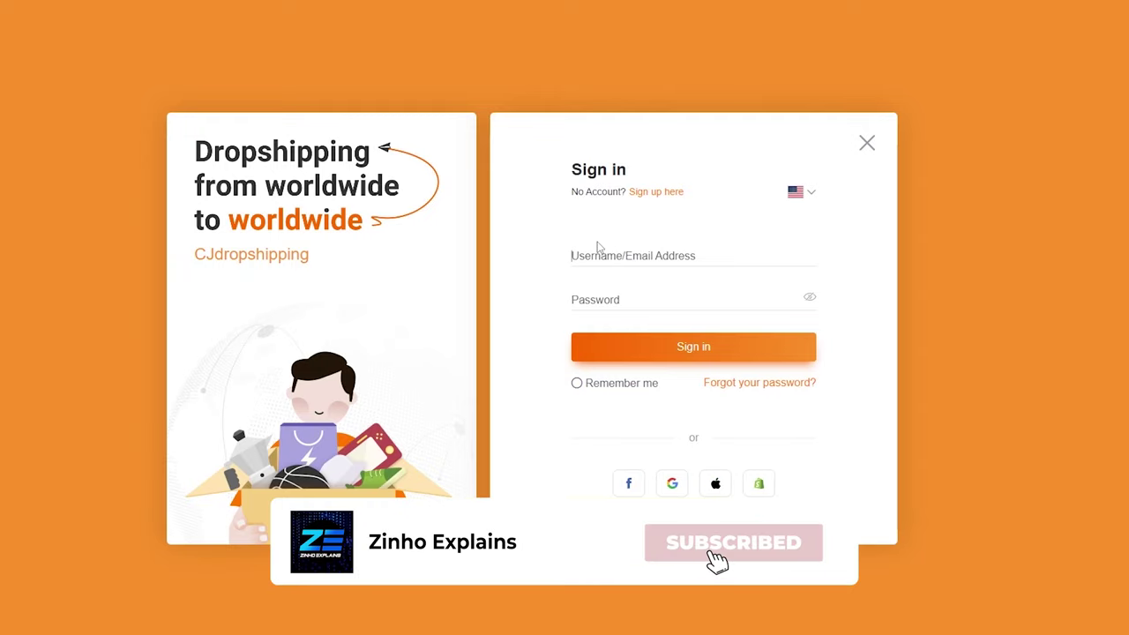
left_click(647, 298)
left_click(637, 257)
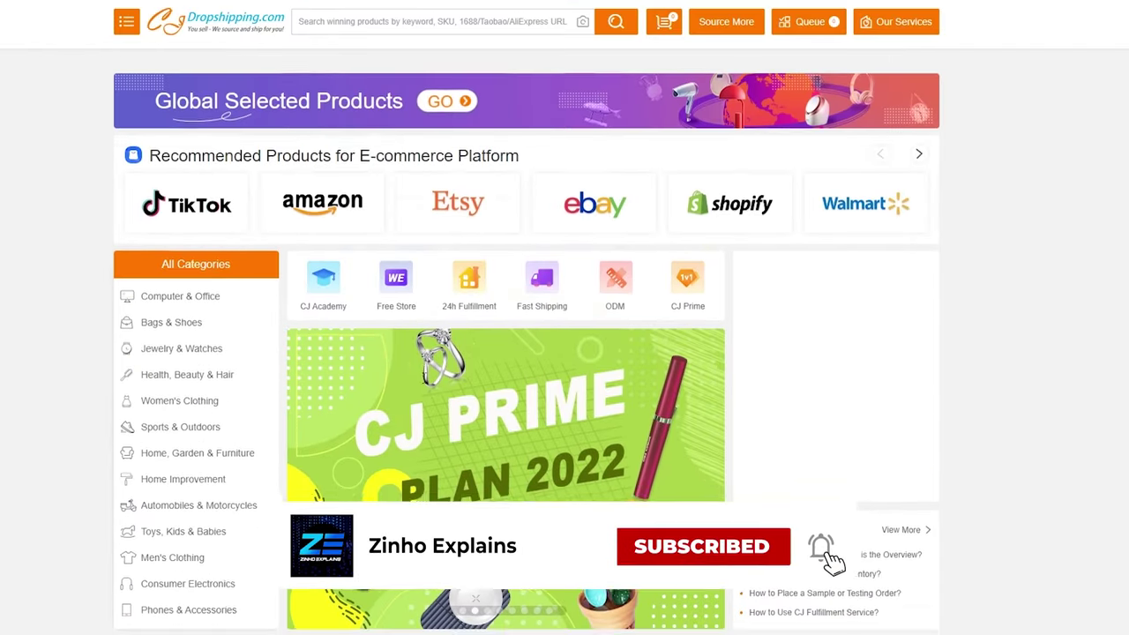
Look through the trending products, new products, super deals and hot selling categories on the CJ homepage
scroll(372, 360, "down", 5)
scroll(391, 368, "down", 4)
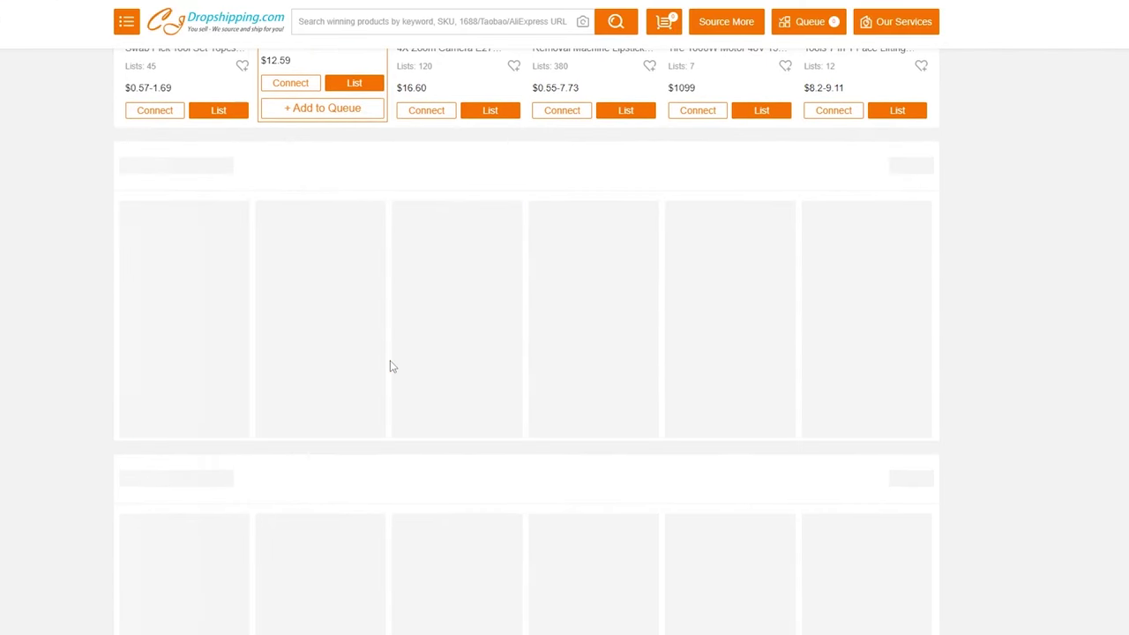
scroll(394, 367, "up", 4)
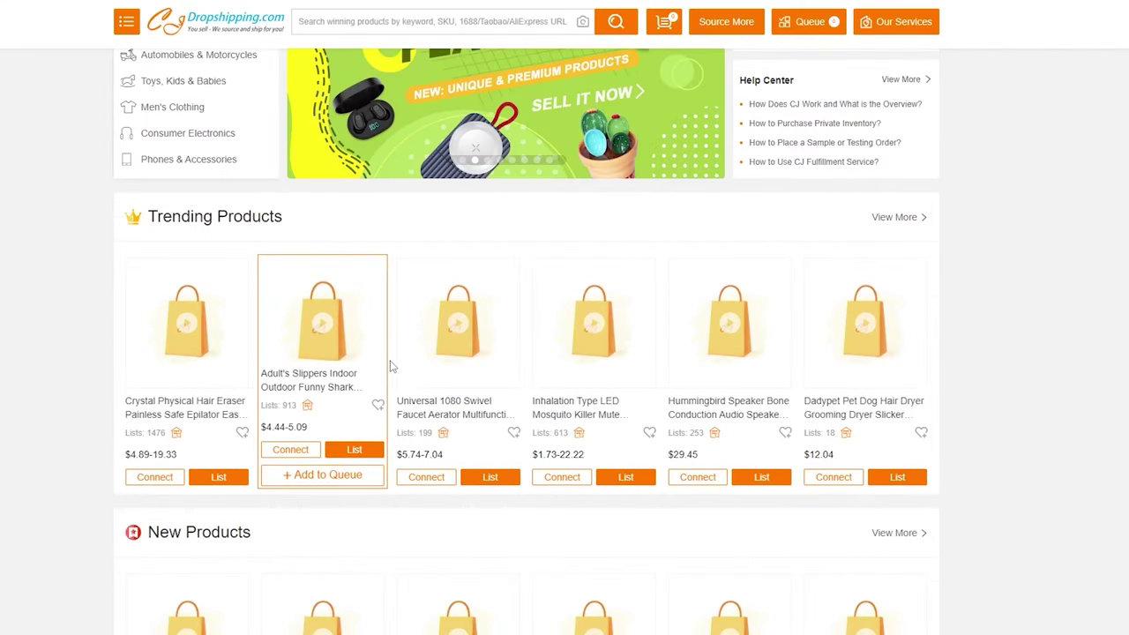
scroll(394, 366, "down", 4)
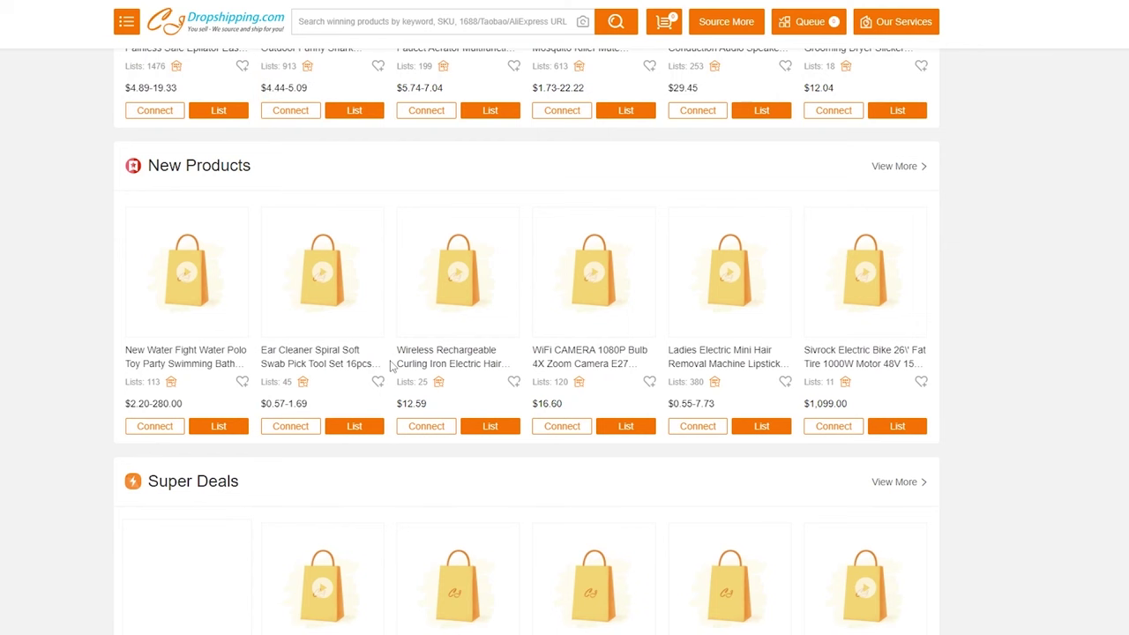
scroll(390, 367, "down", 2)
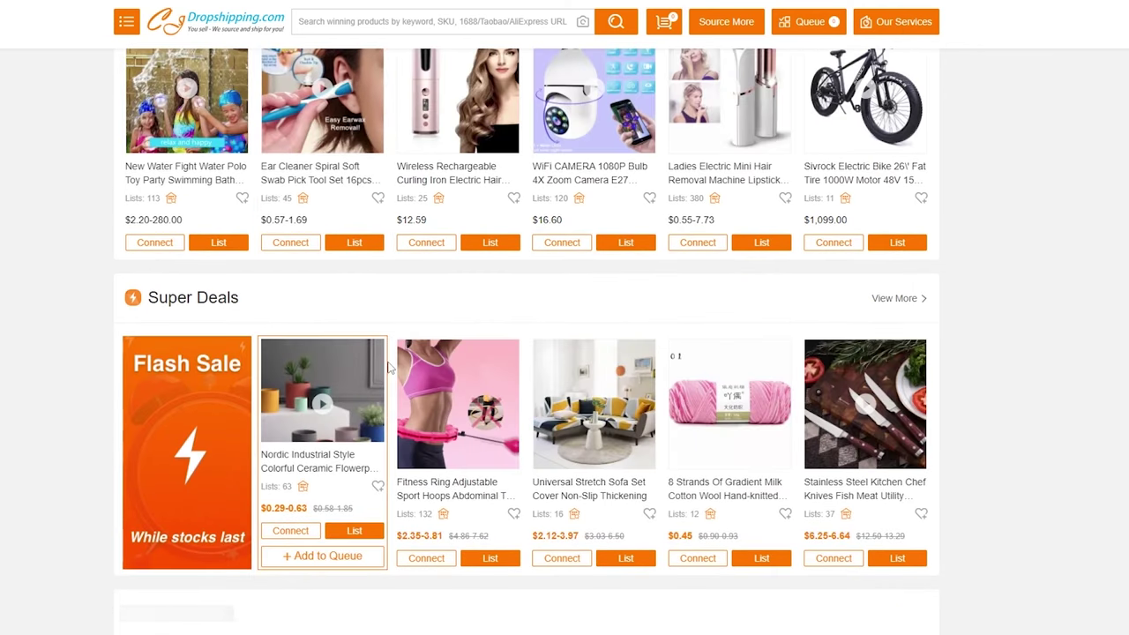
scroll(389, 368, "down", 4)
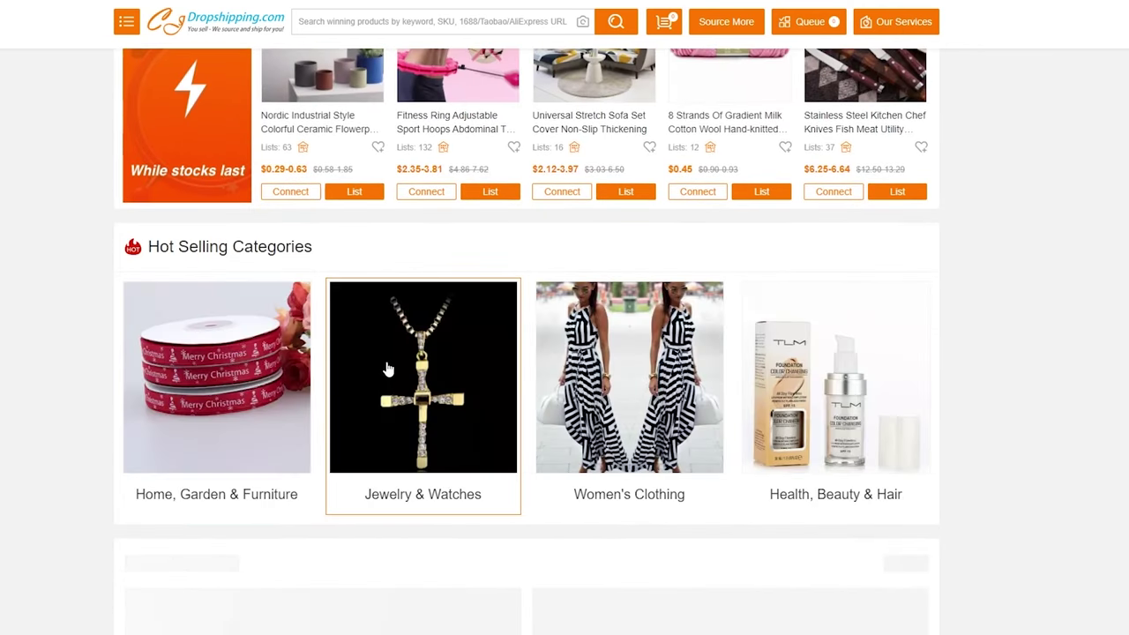
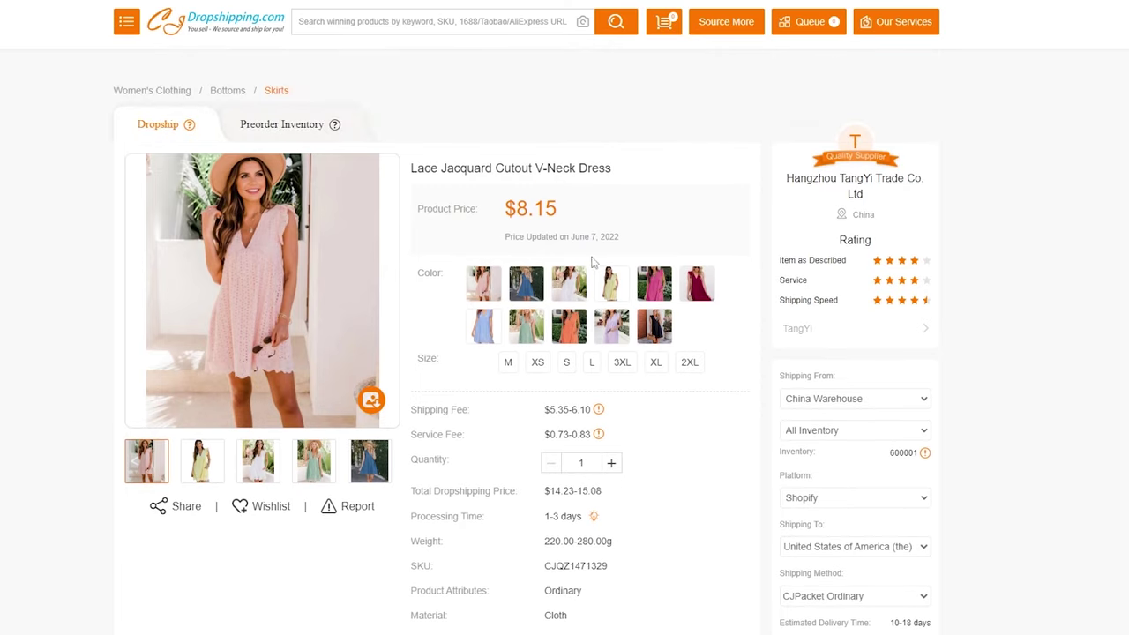
Review the Lace Jacquard Cutout V-Neck Dress details and start listing the dress to the store
scroll(617, 414, "down", 5)
scroll(551, 389, "up", 3)
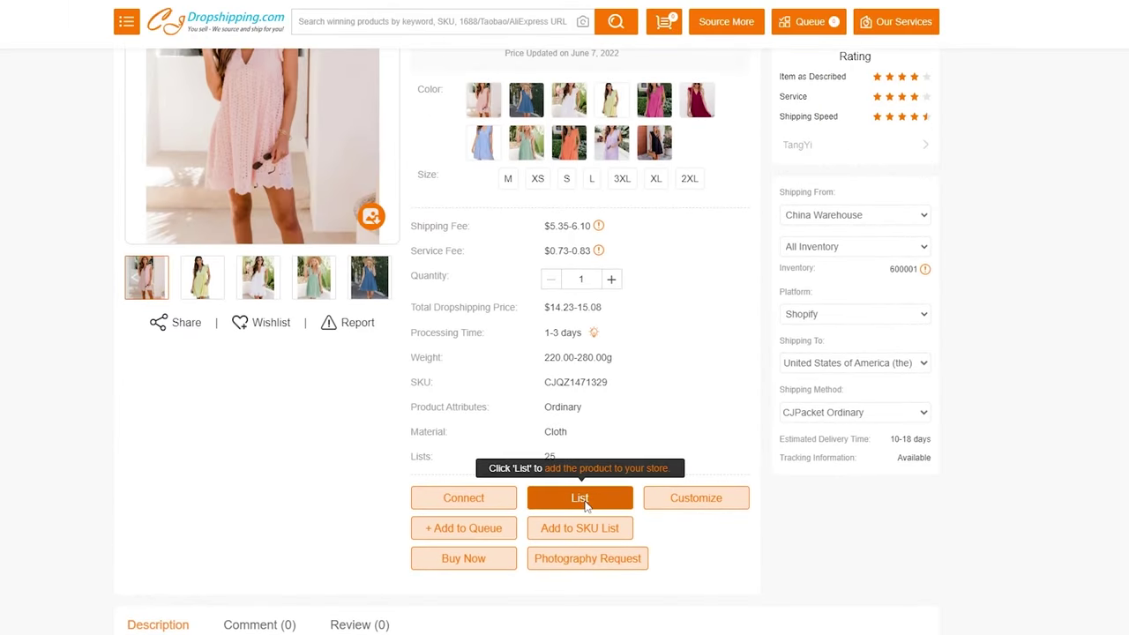
left_click(583, 499)
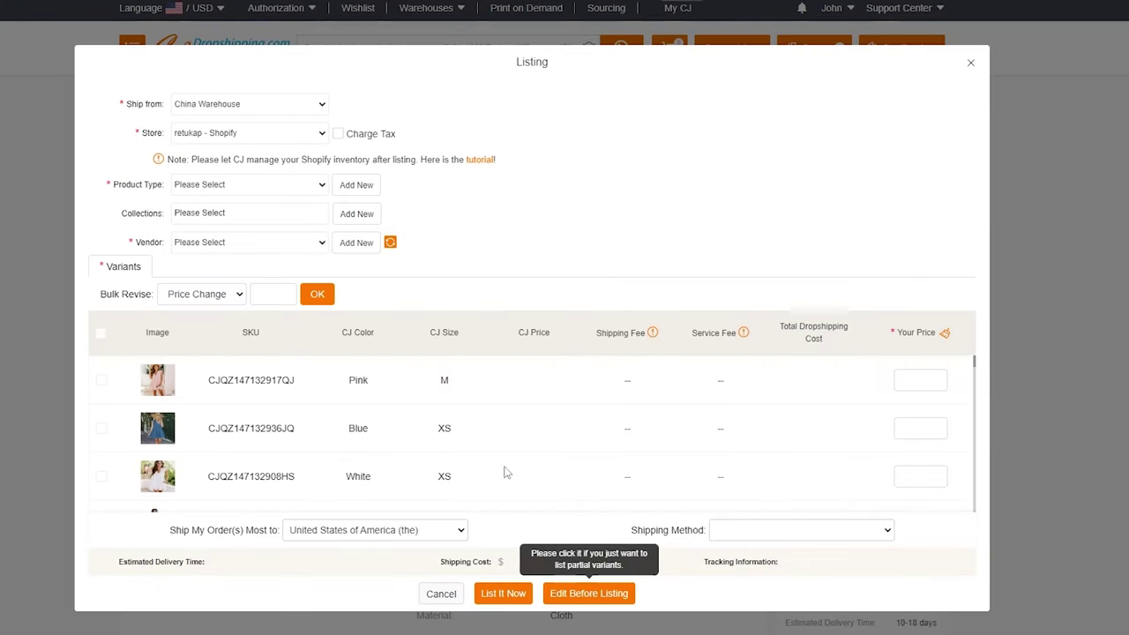
Examine the listing's variants and the choices for the ship-from warehouse and product type
scroll(276, 430, "down", 5)
scroll(282, 436, "up", 5)
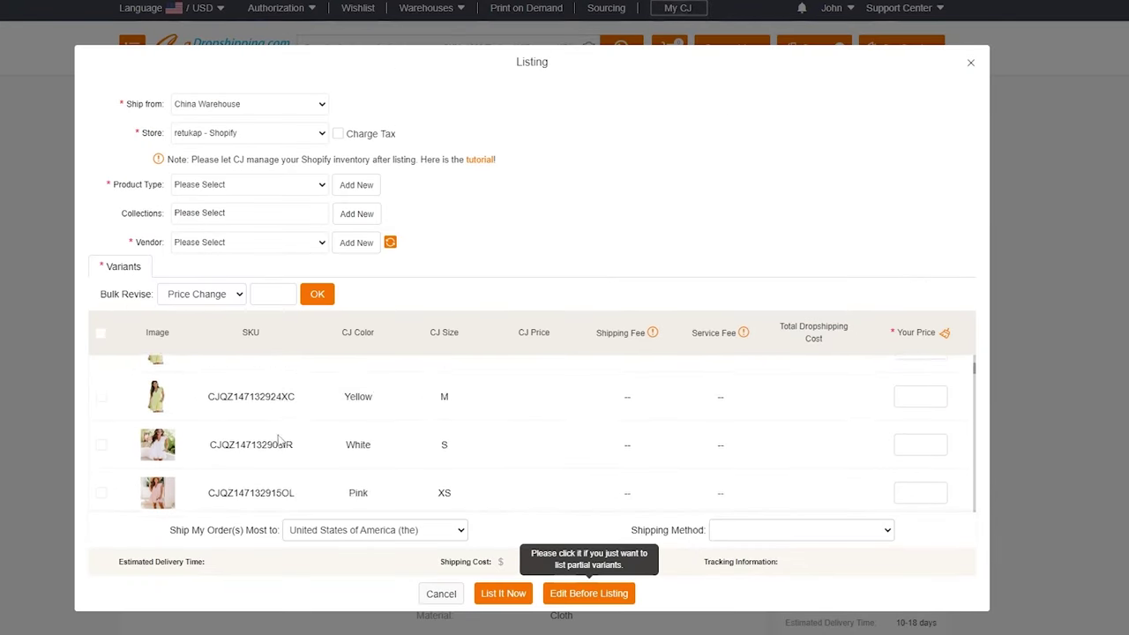
left_click(235, 106)
left_click(287, 106)
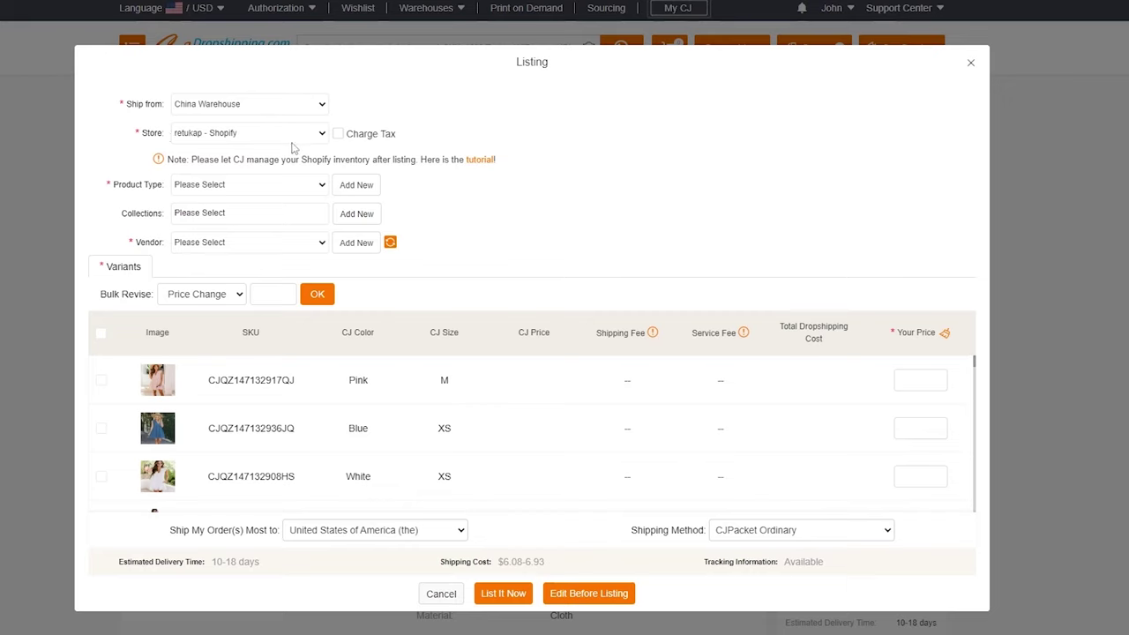
left_click(226, 189)
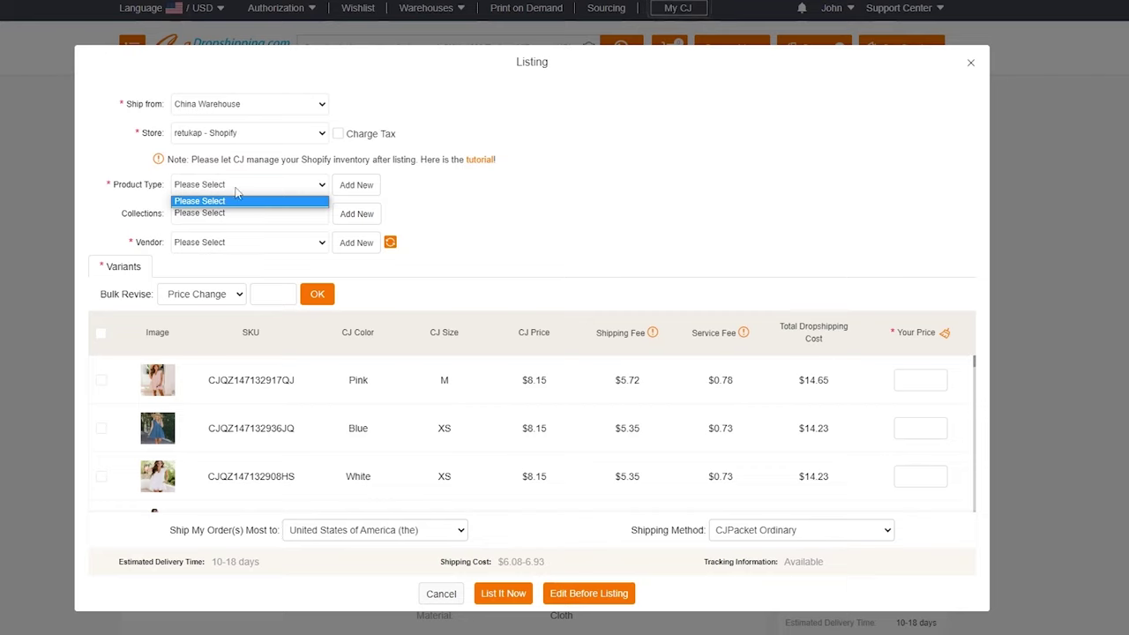
left_click(323, 192)
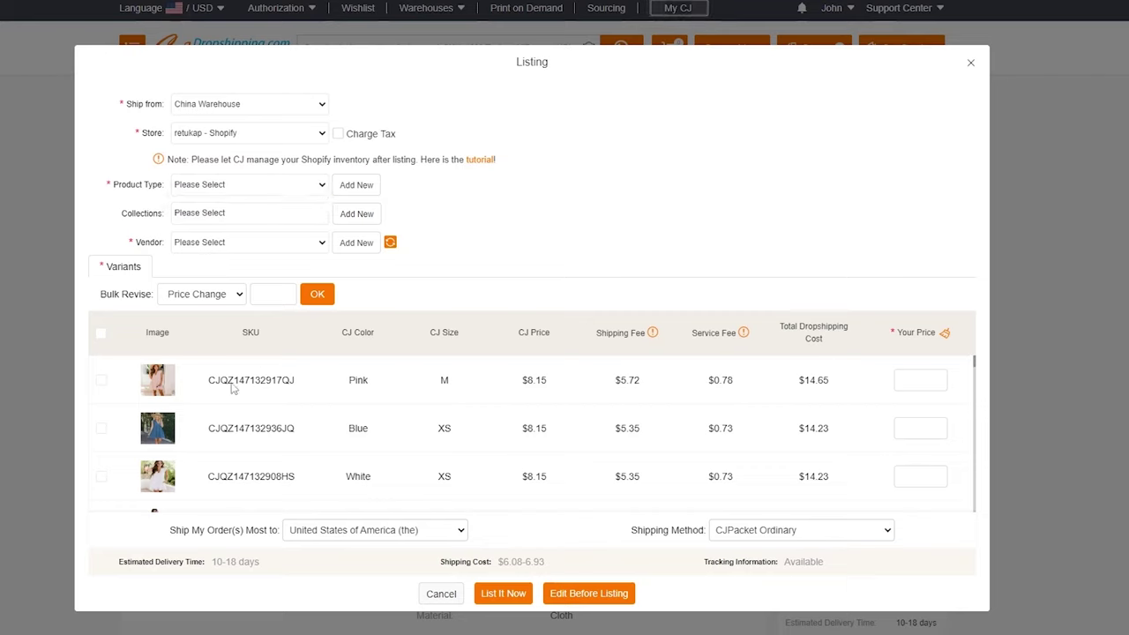
Select all of the dress's variants for the listing
left_click(104, 342)
scroll(344, 381, "down", 1)
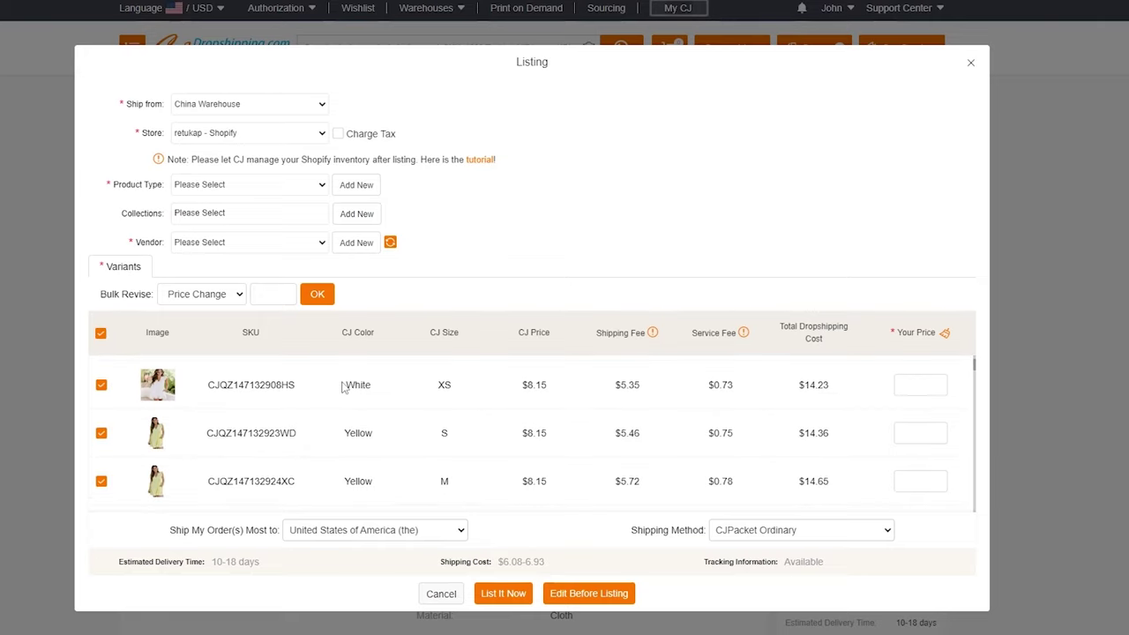
Add a new product type named Dress and assign it to the listing
left_click(324, 187)
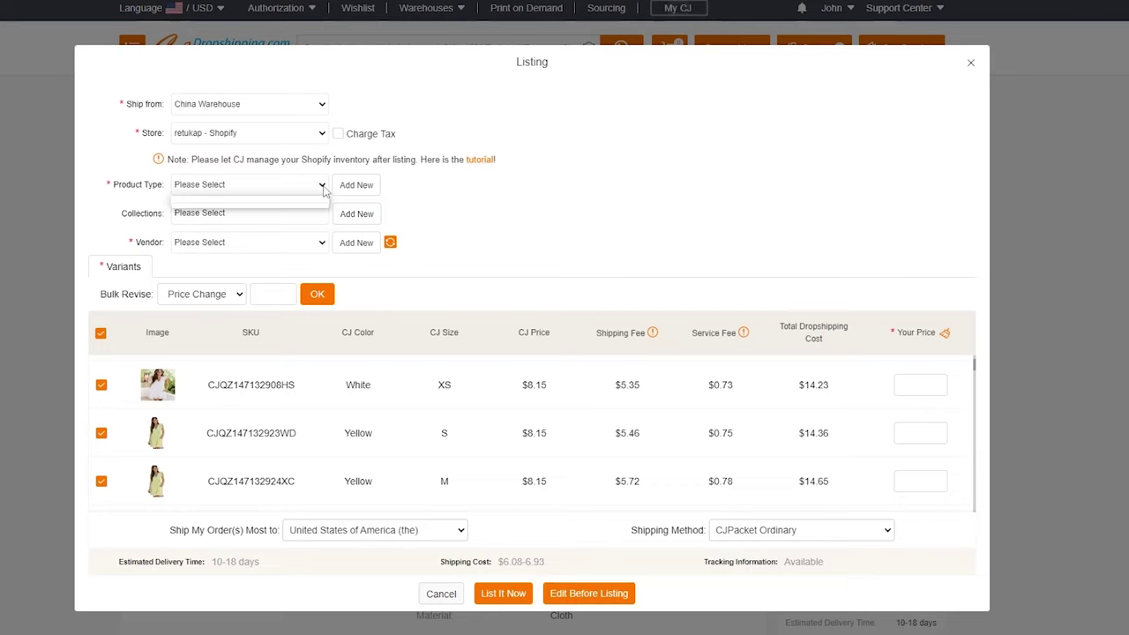
left_click(330, 195)
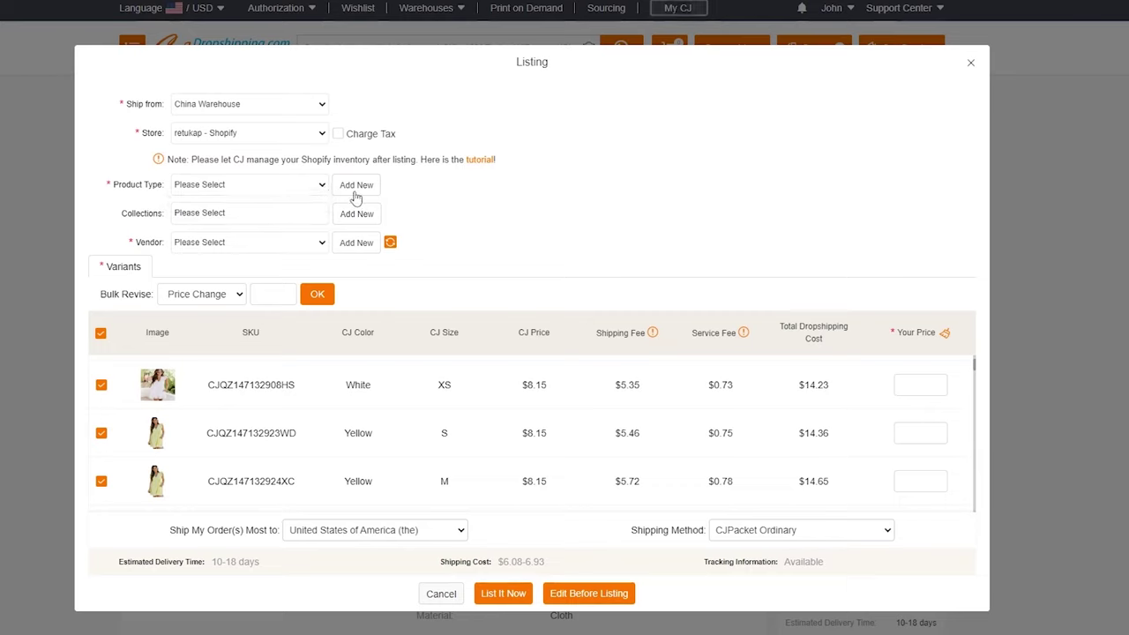
left_click(354, 188)
left_click(304, 187)
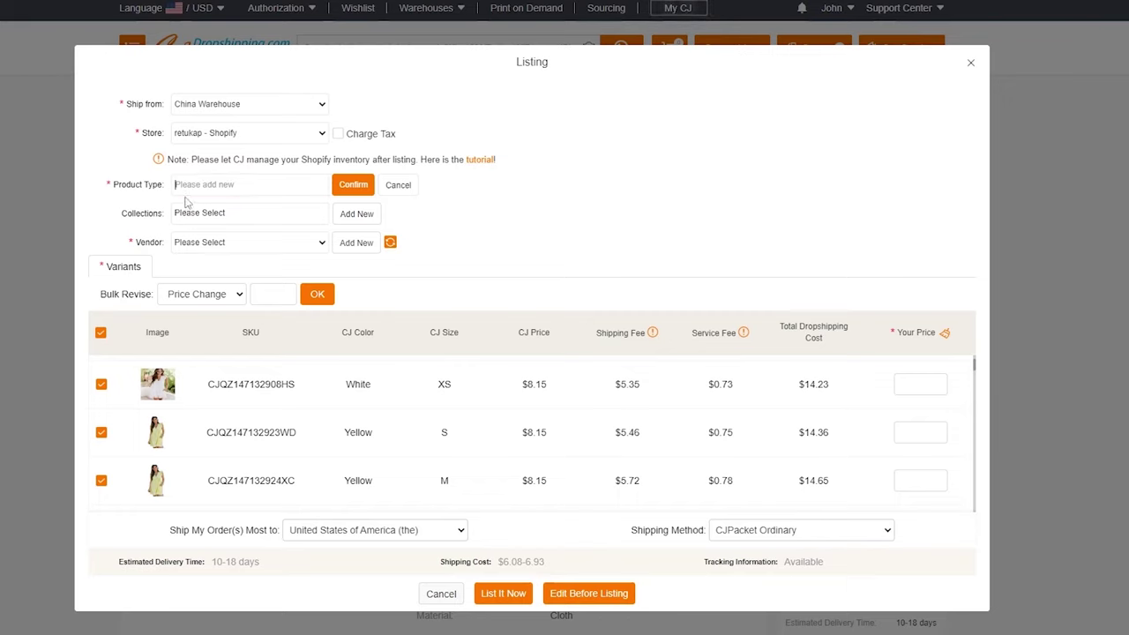
type("Dress")
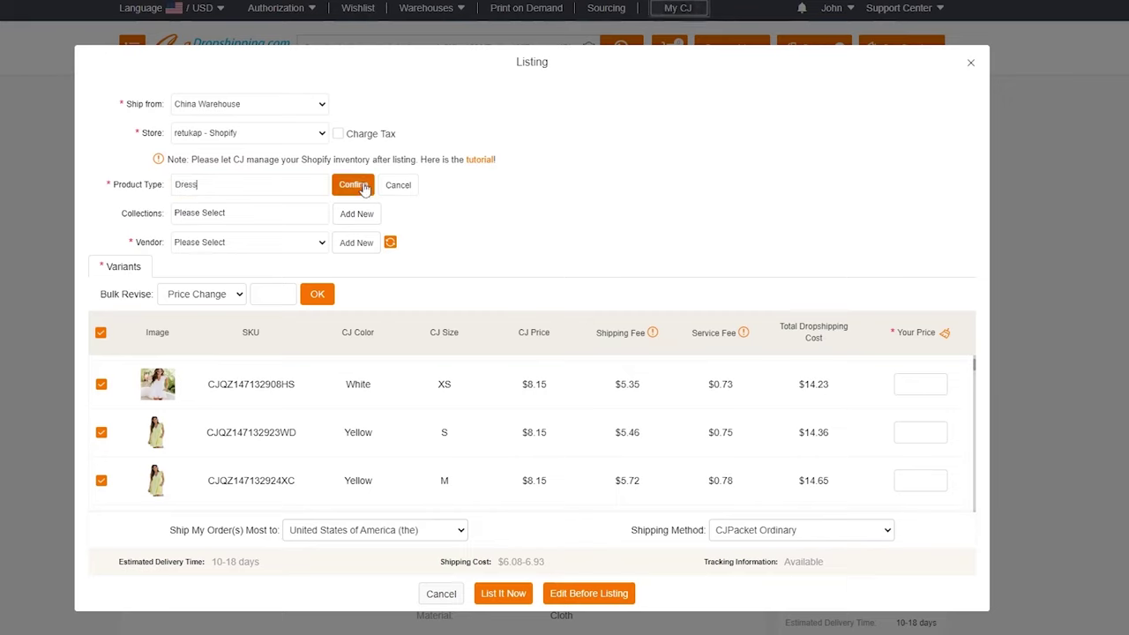
left_click(353, 184)
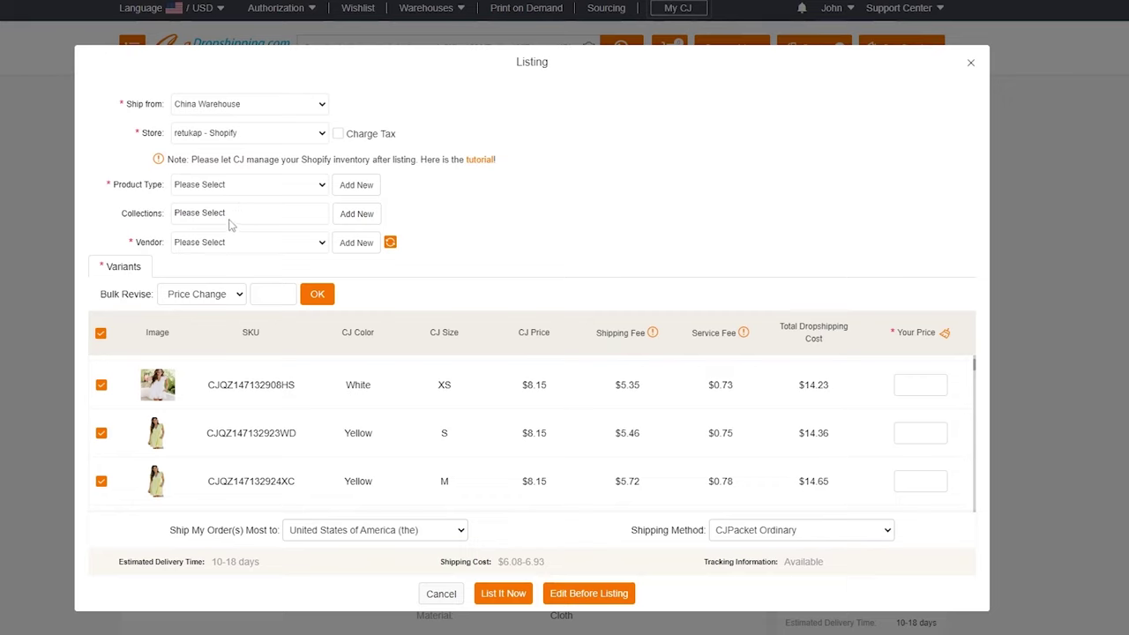
left_click(311, 216)
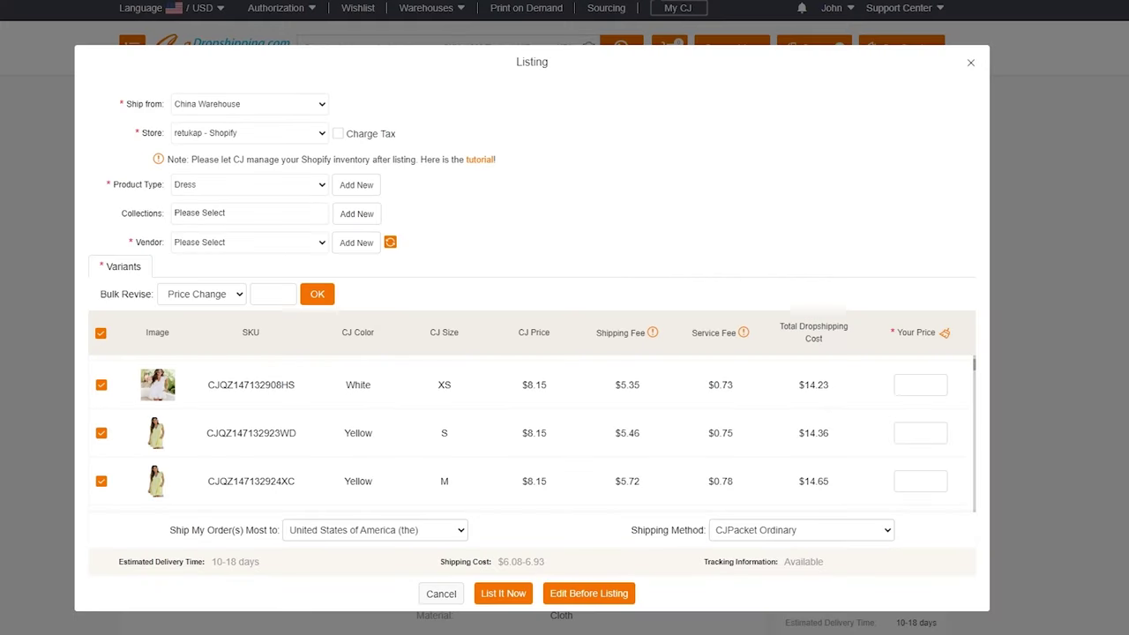
Assign the listing to the Home page collection and check the choices for the vendor
left_click(238, 221)
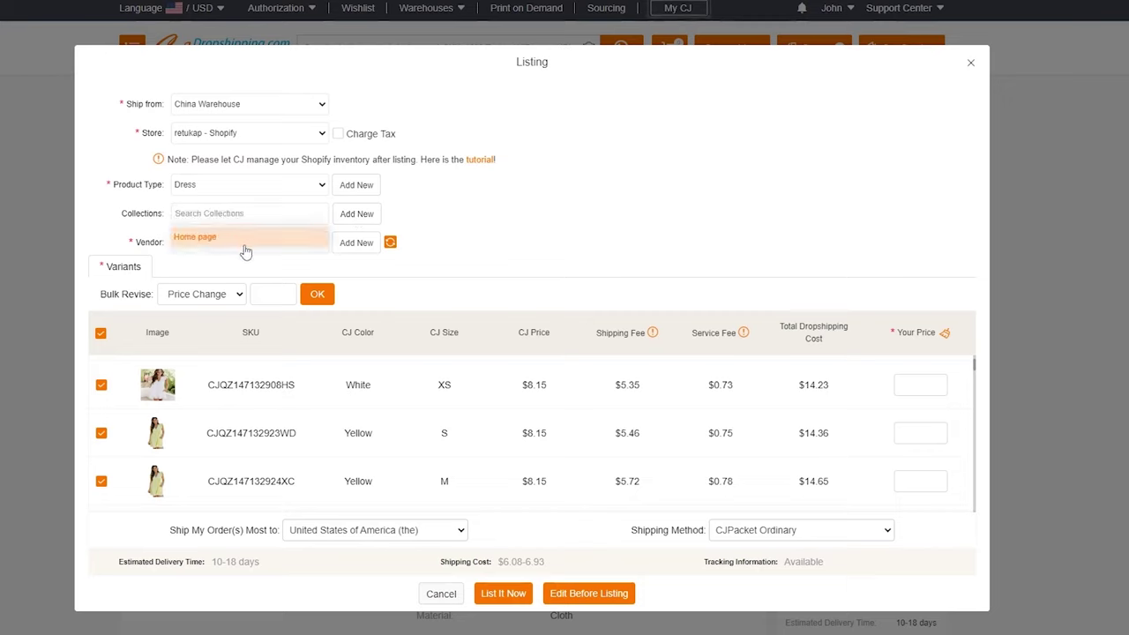
left_click(194, 247)
left_click(306, 247)
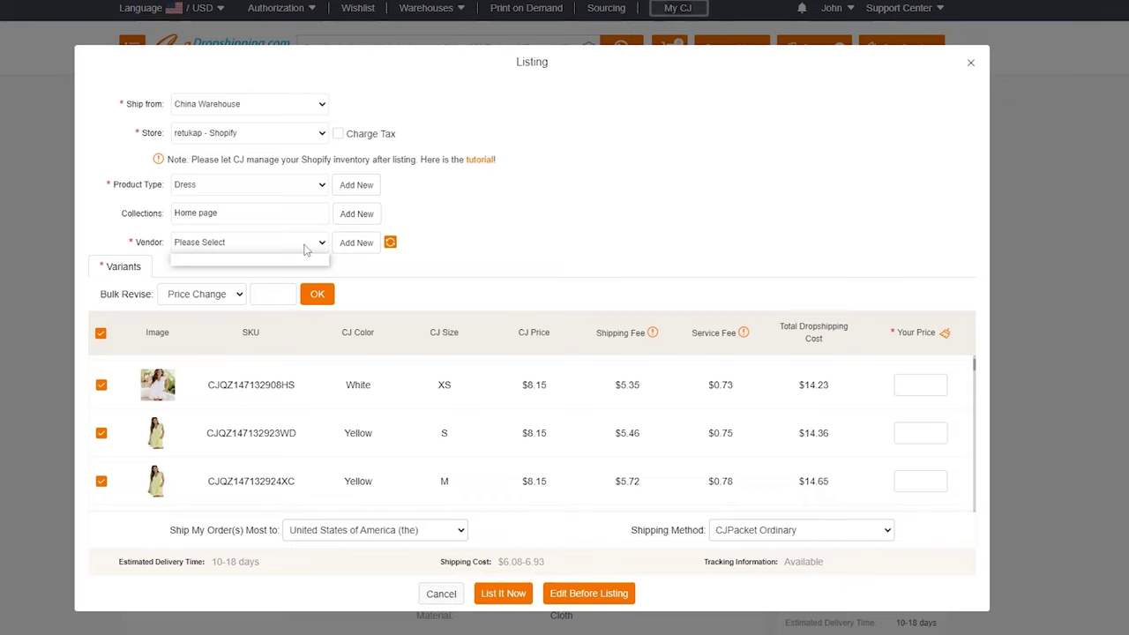
left_click(470, 247)
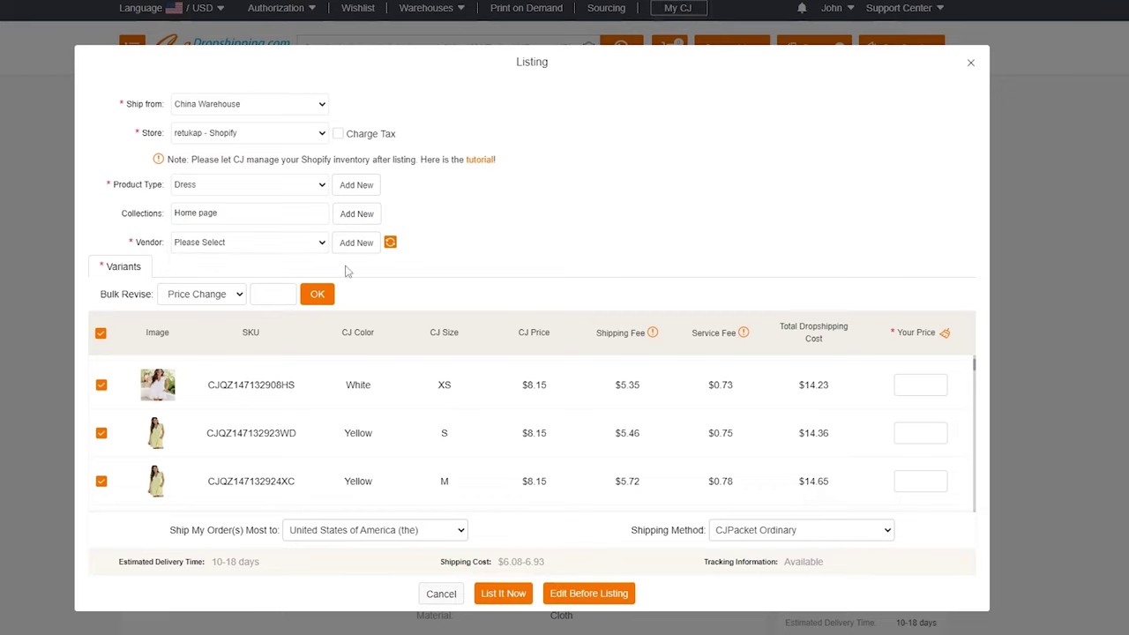
Enter 20 as the bulk price change value for the variants and look at the listing's shipping method choices
left_click(231, 296)
left_click(274, 301)
left_click_drag(503, 562, 531, 574)
left_click(545, 574)
left_click(815, 533)
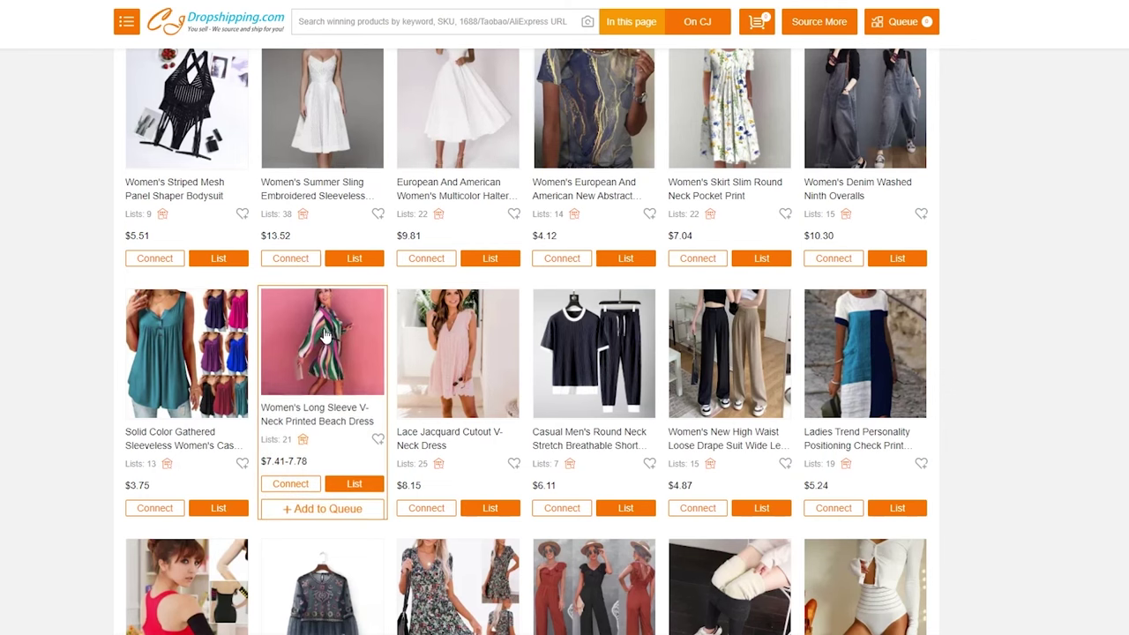
Find the Women's Summer Sling Embroidered Sleeveless Dress among the women's clothing and look over its product page
scroll(327, 287, "up", 3)
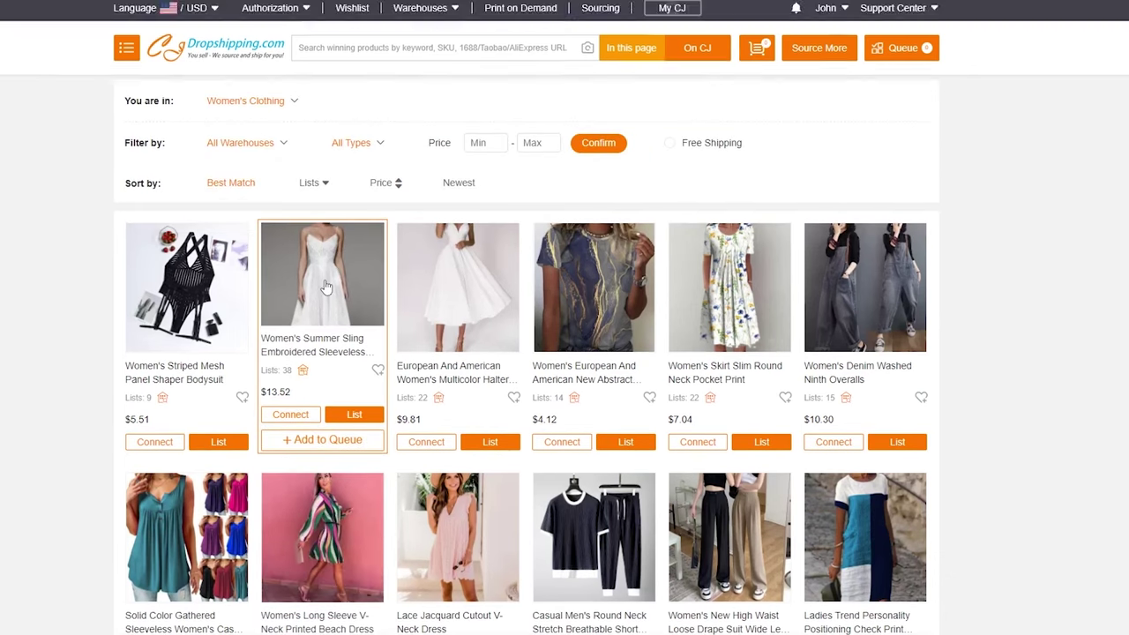
left_click(326, 287)
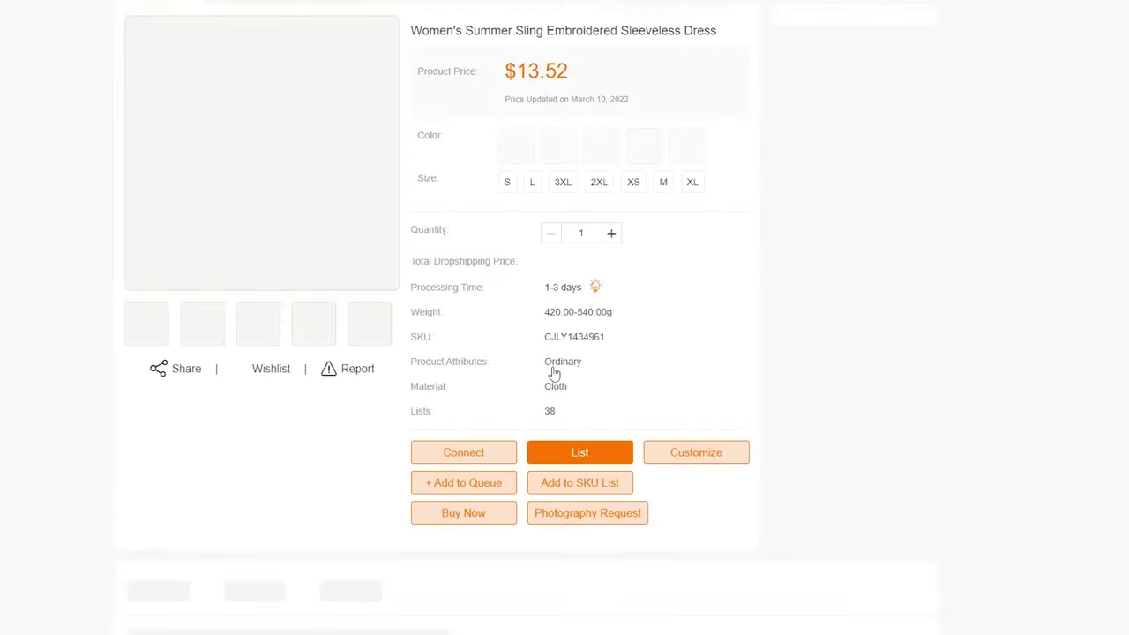
scroll(626, 373, "down", 1)
scroll(685, 301, "down", 2)
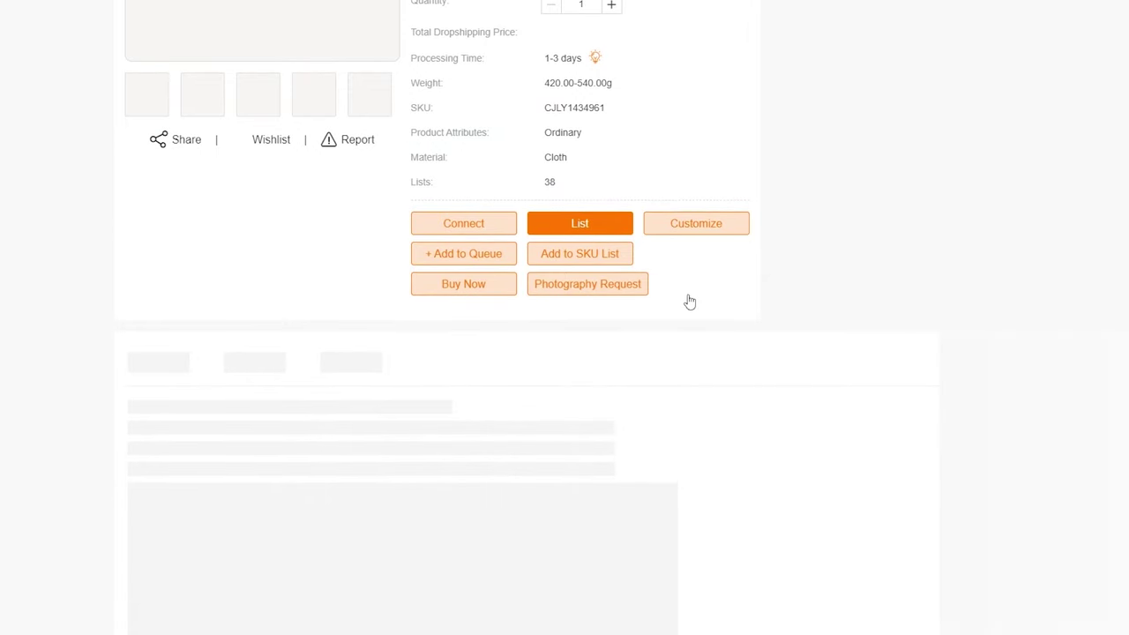
scroll(690, 303, "down", 2)
scroll(882, 353, "up", 5)
Compare the shipping costs and delivery times of the sling dress's shipping methods to the United States
left_click(924, 396)
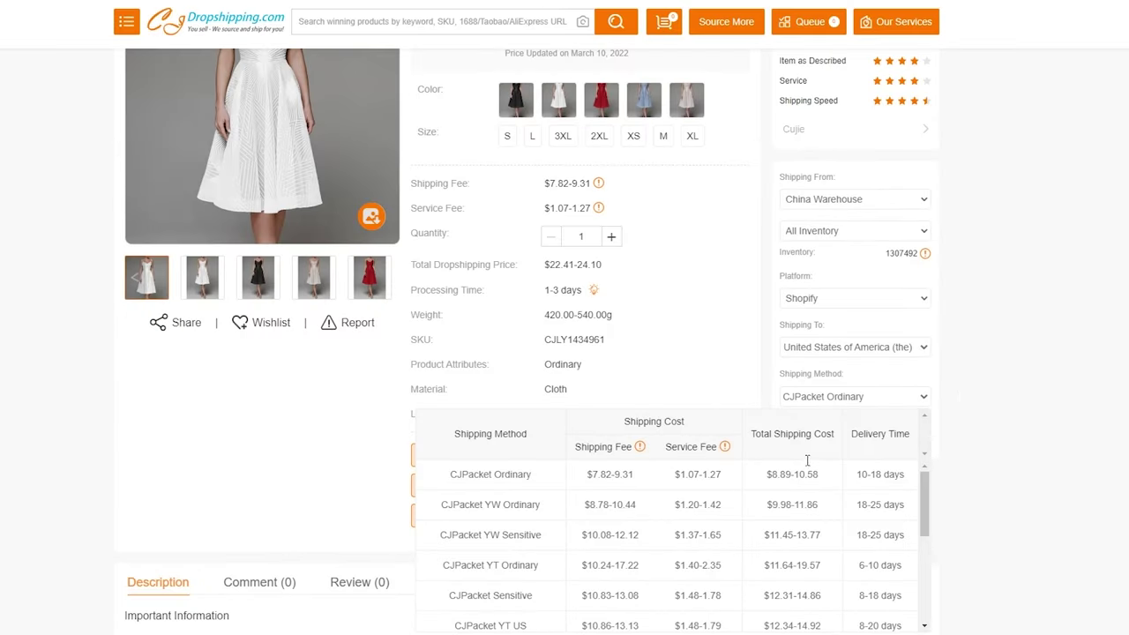
scroll(797, 467, "down", 2)
scroll(797, 462, "up", 2)
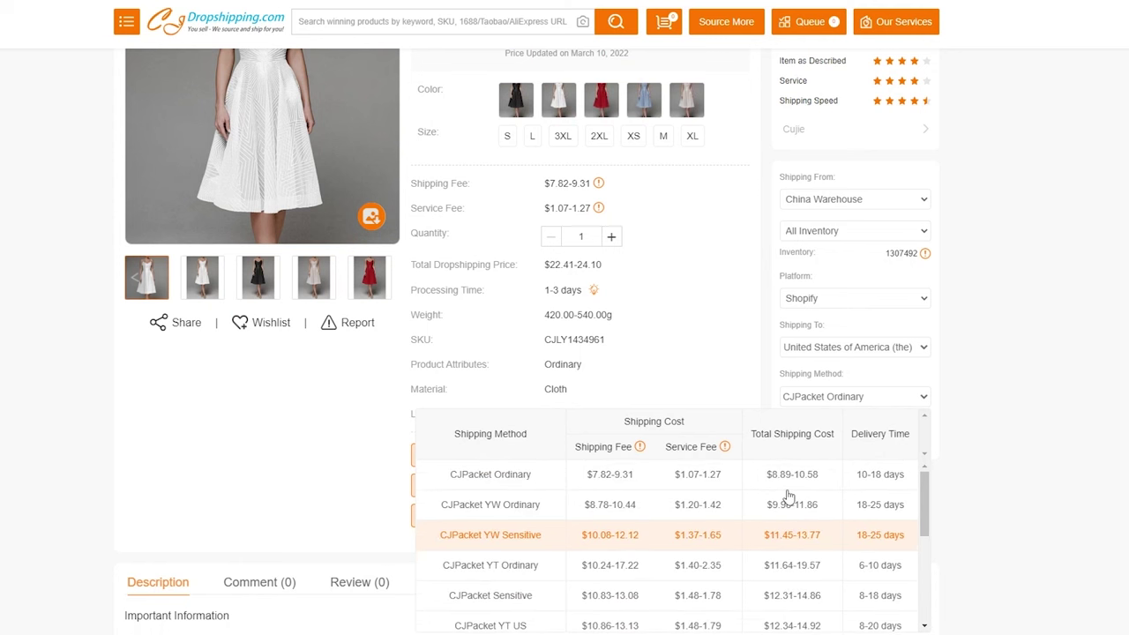
scroll(789, 497, "up", 2)
scroll(1017, 444, "down", 3)
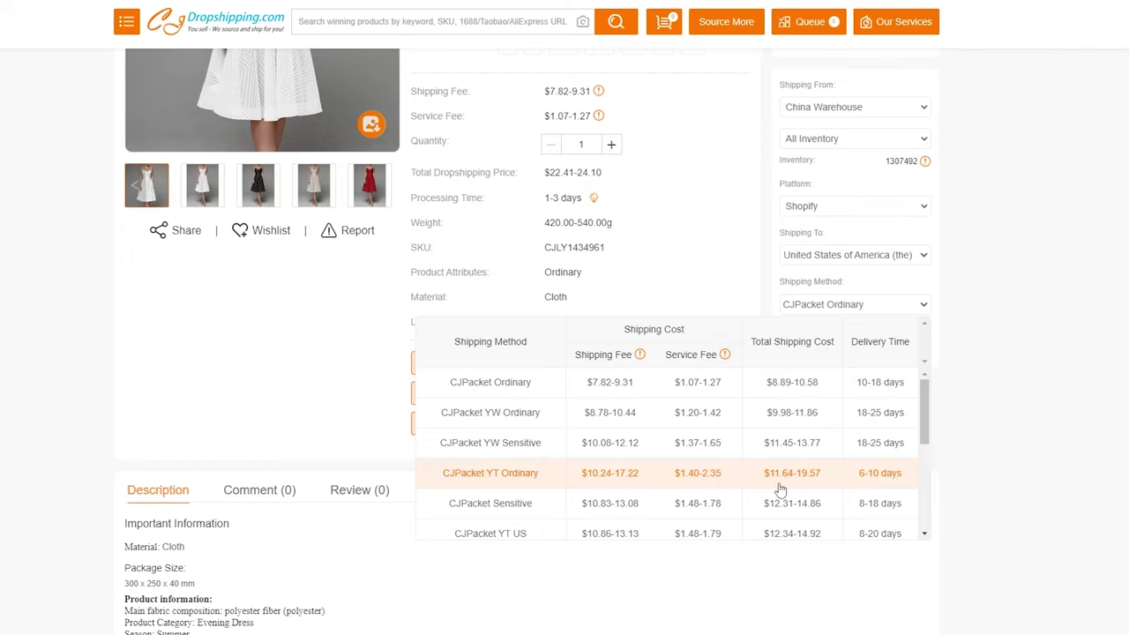
scroll(847, 485, "down", 2)
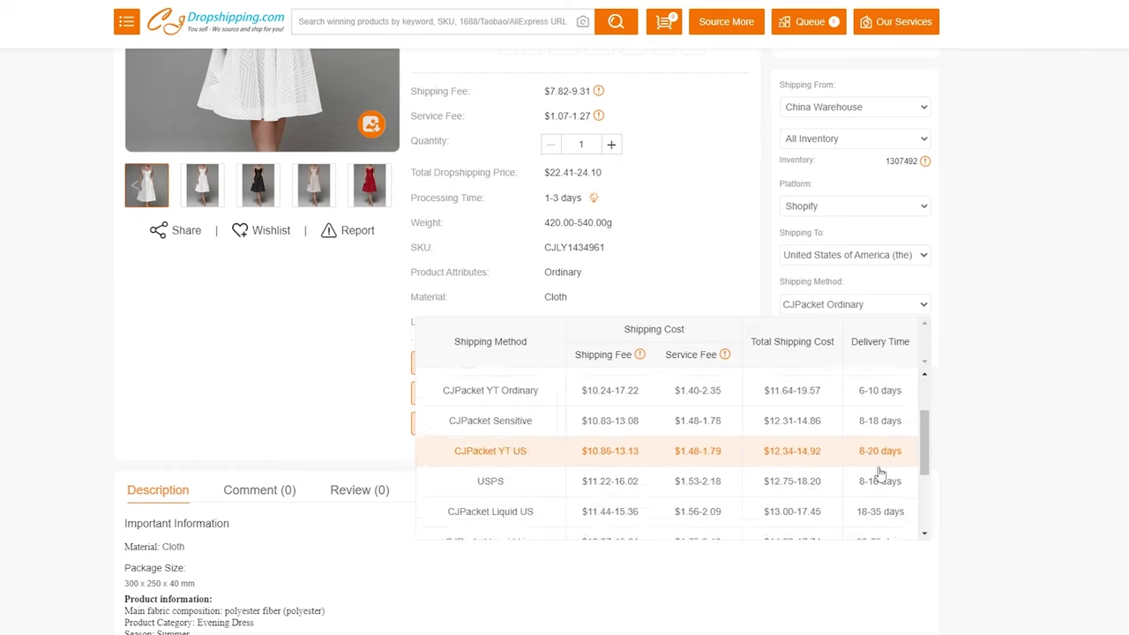
scroll(892, 516, "up", 1)
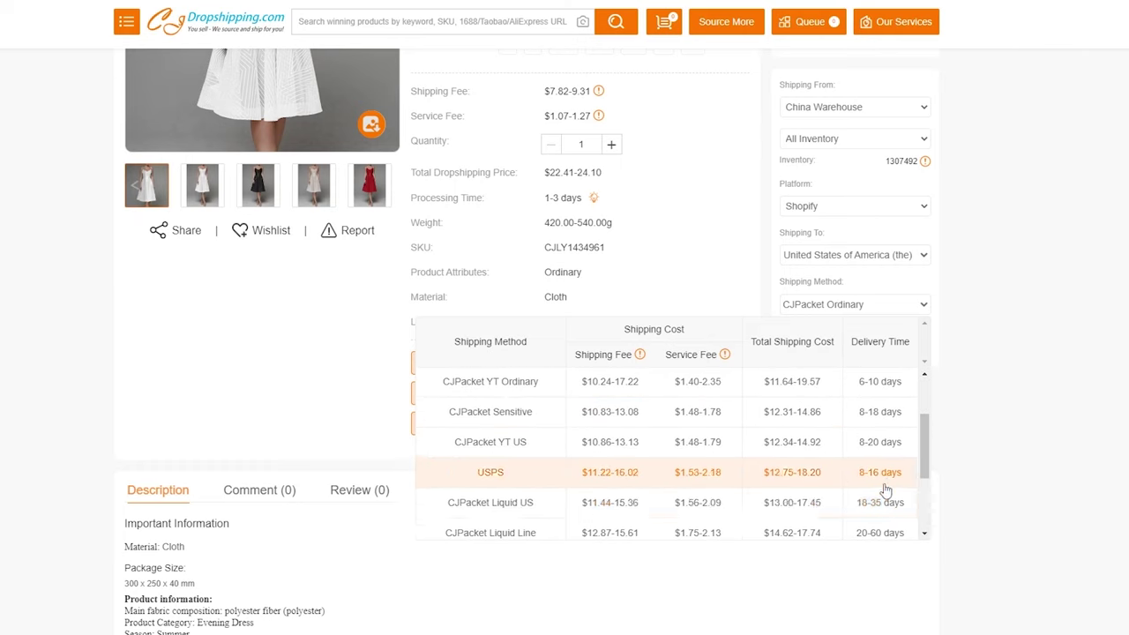
scroll(889, 496, "down", 2)
scroll(895, 502, "up", 5)
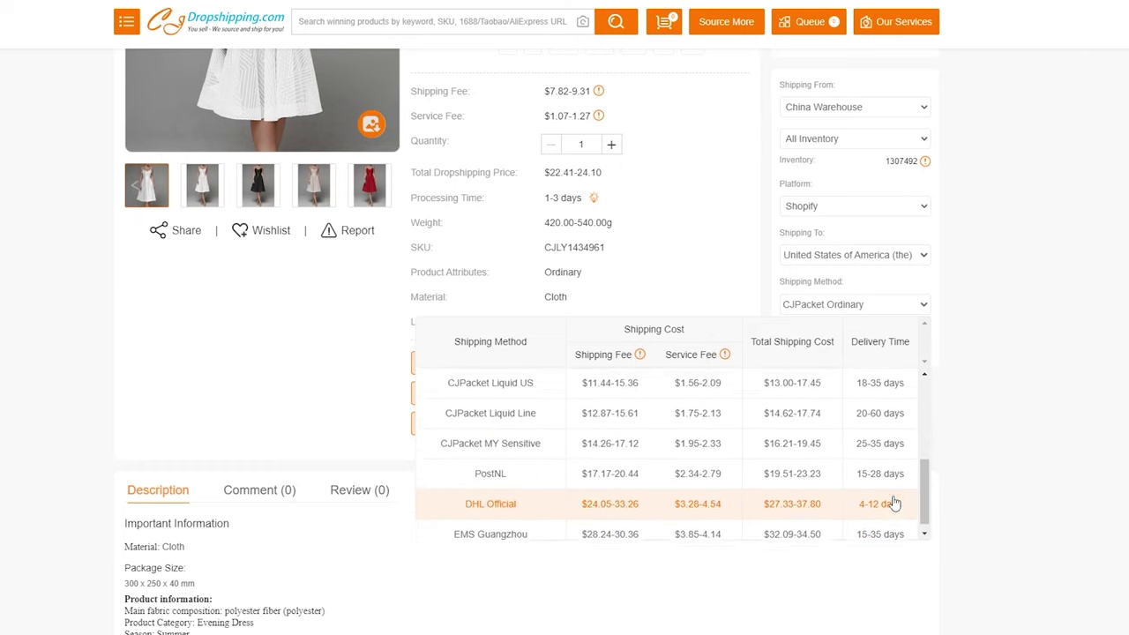
scroll(893, 502, "down", 3)
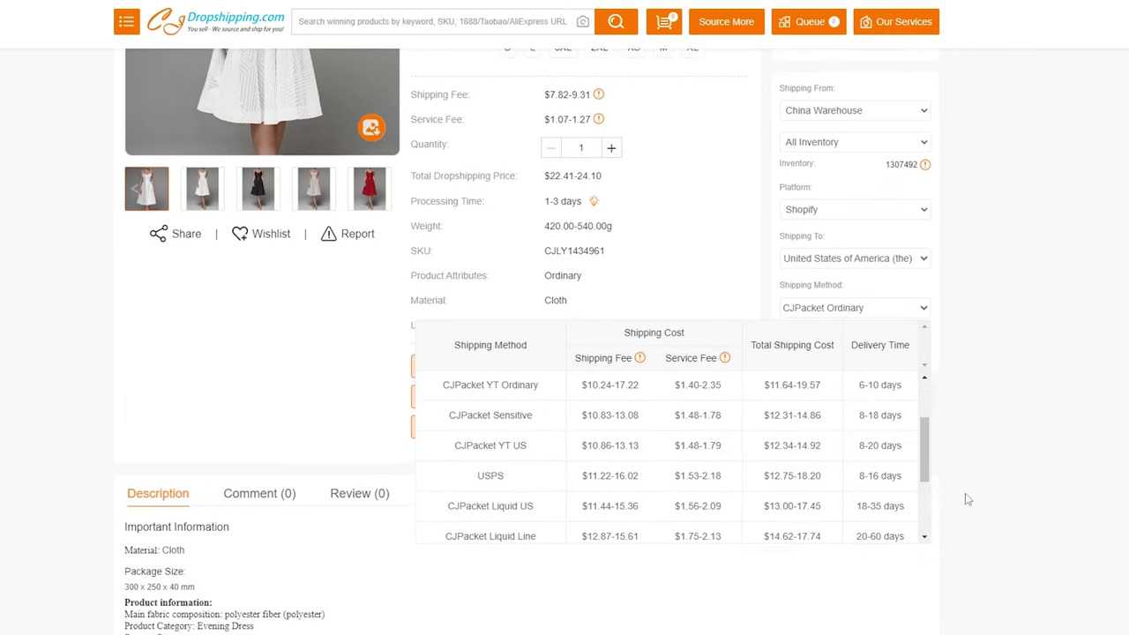
scroll(874, 476, "up", 2)
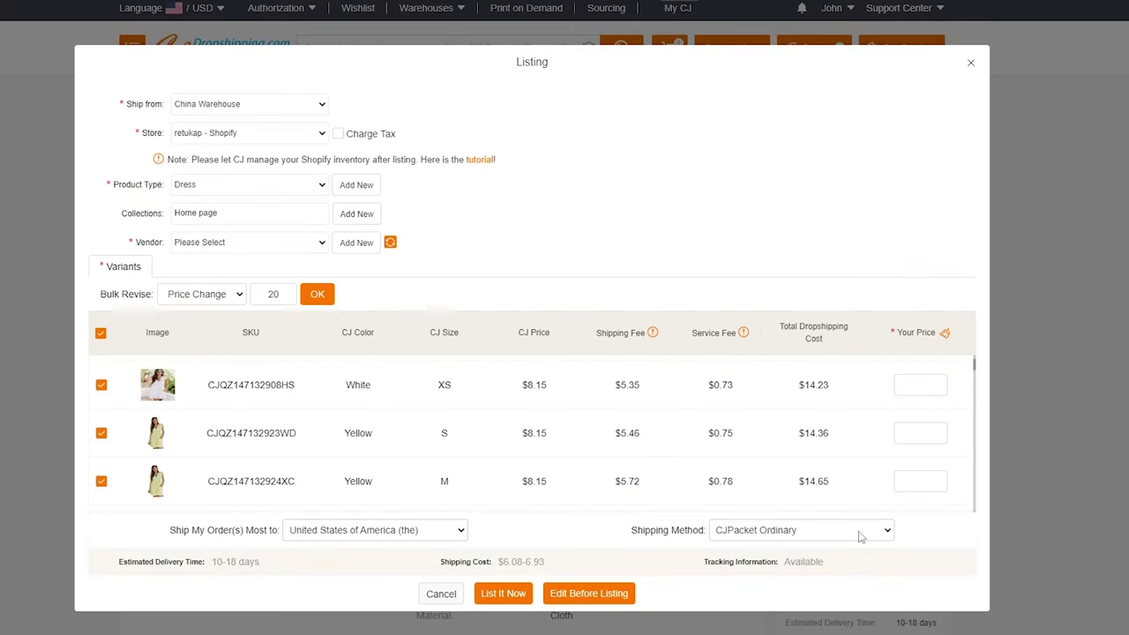
Set the Lace Jacquard dress listing's shipping method to CJPacket YT Ordinary and apply the price of 20 to all variants
left_click(769, 529)
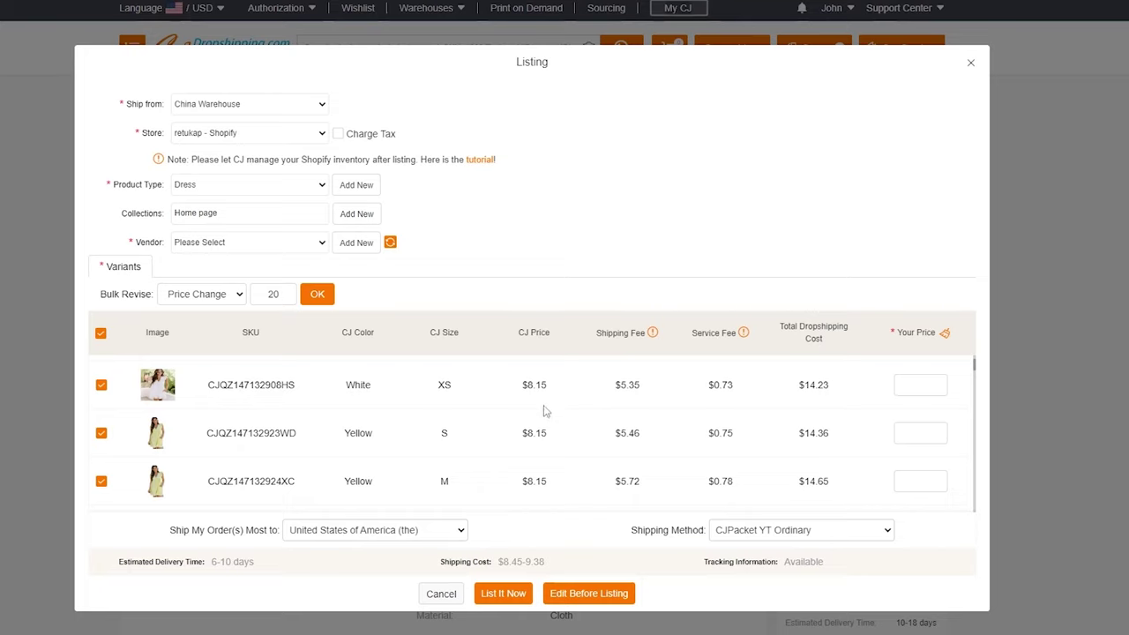
scroll(544, 413, "down", 10)
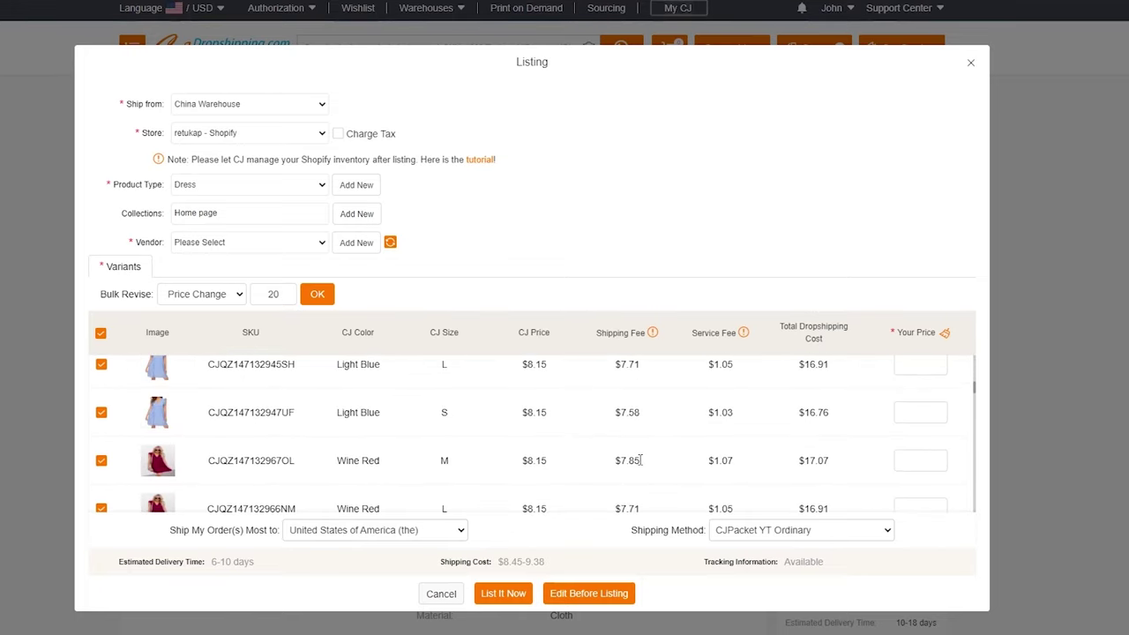
scroll(641, 465, "down", 10)
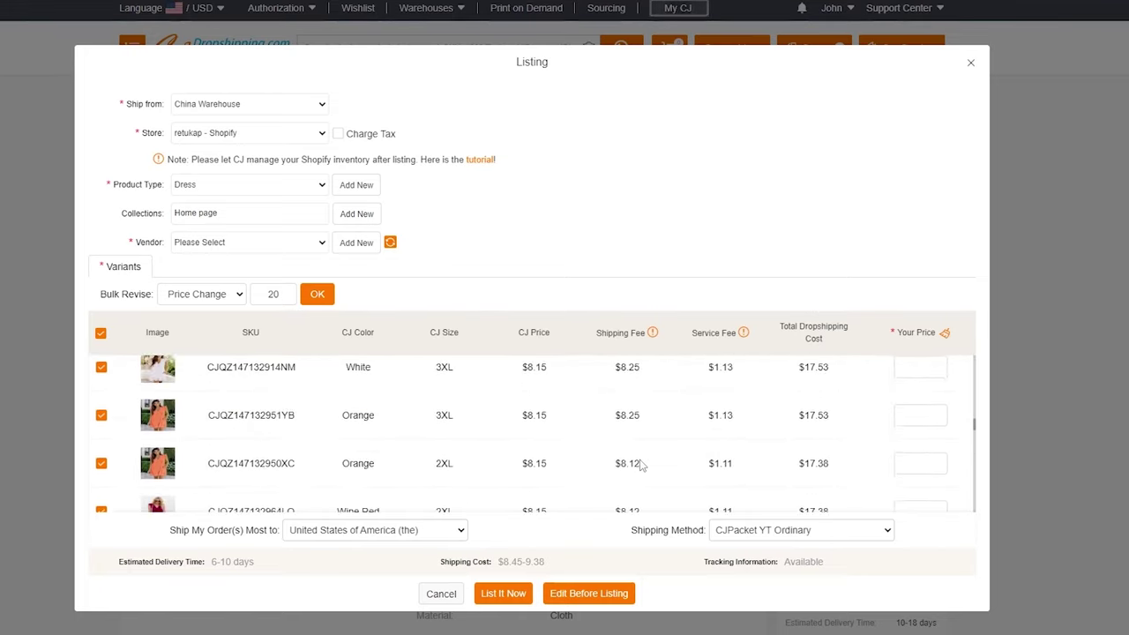
scroll(642, 465, "down", 3)
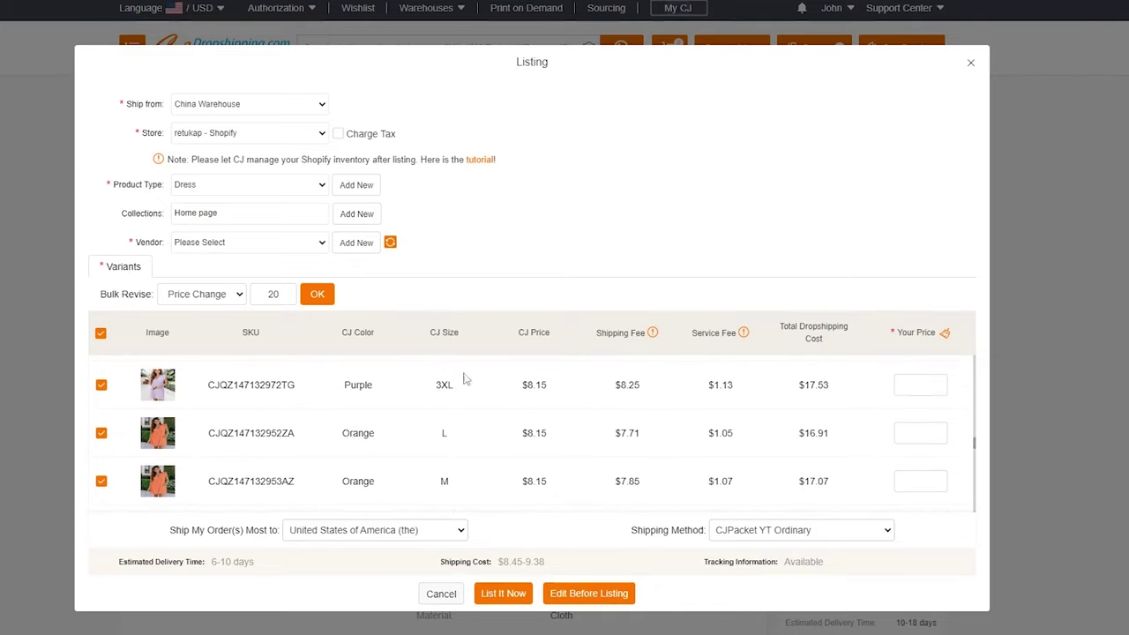
left_click(303, 299)
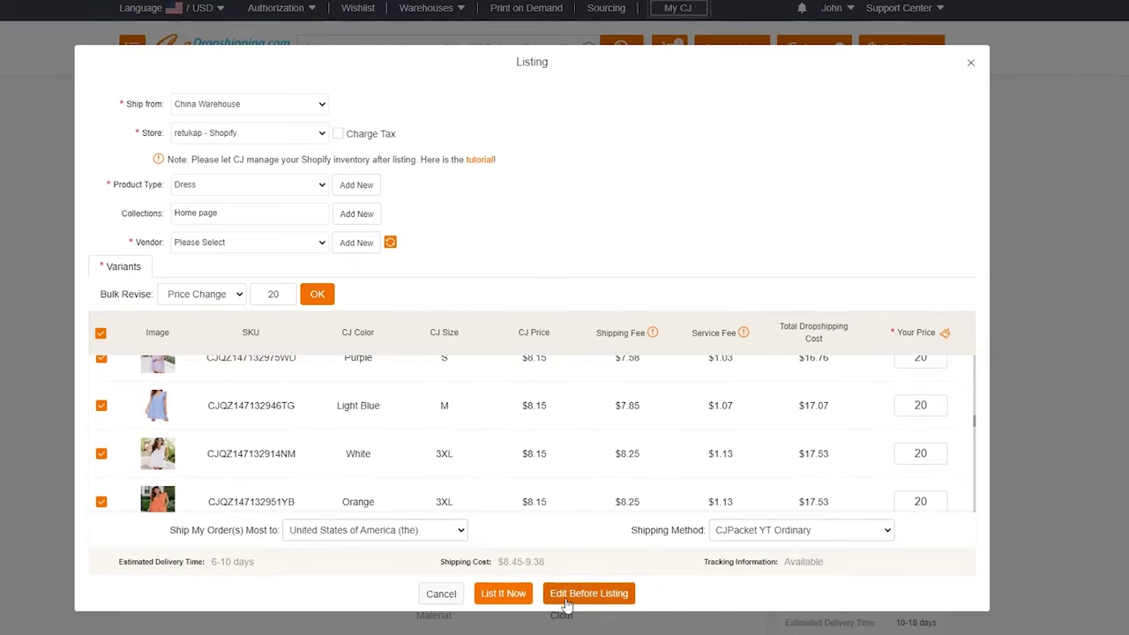
Select CJ as the vendor and list the dress to the retukap Shopify store
left_click(514, 601)
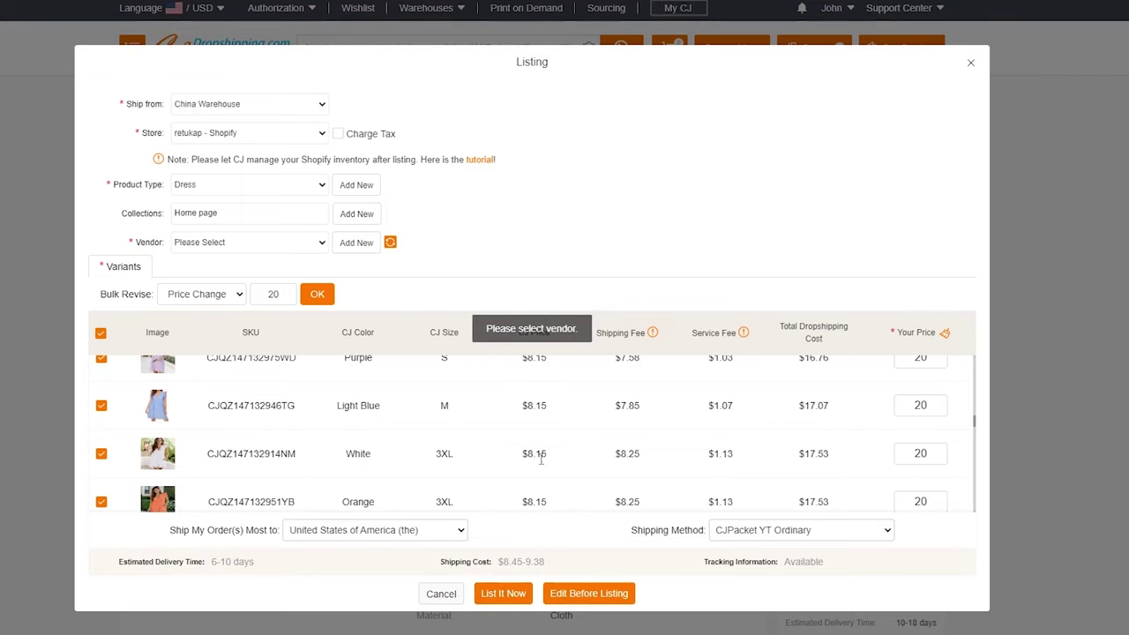
left_click(318, 252)
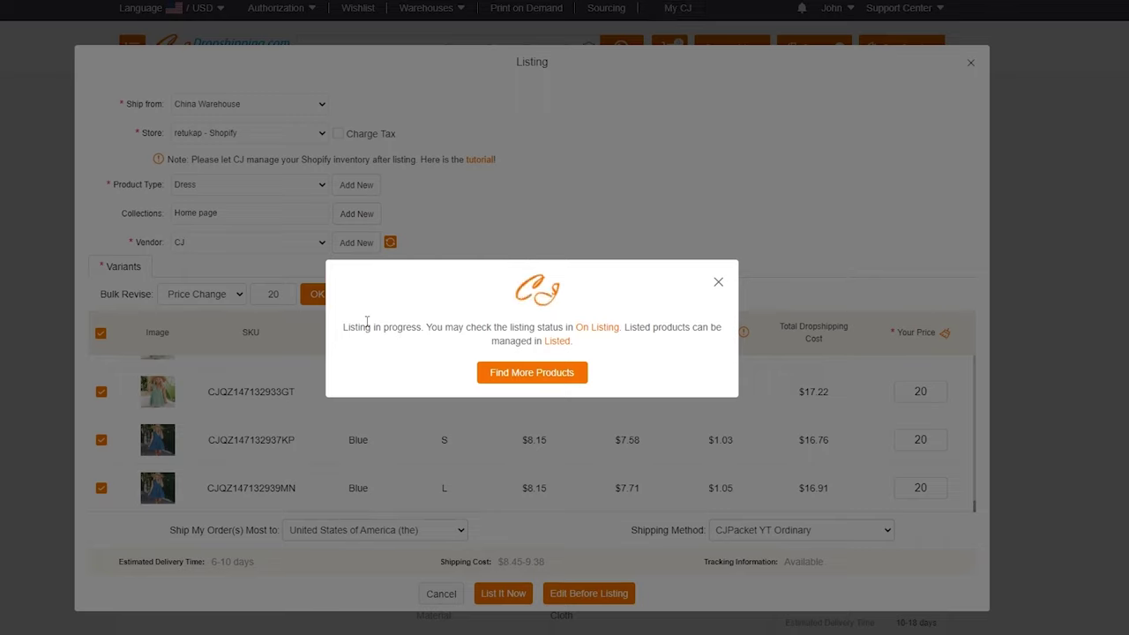
Open the Listed products page in a new tab and view the listed dress in the Shopify store
right_click(556, 348)
left_click(582, 354)
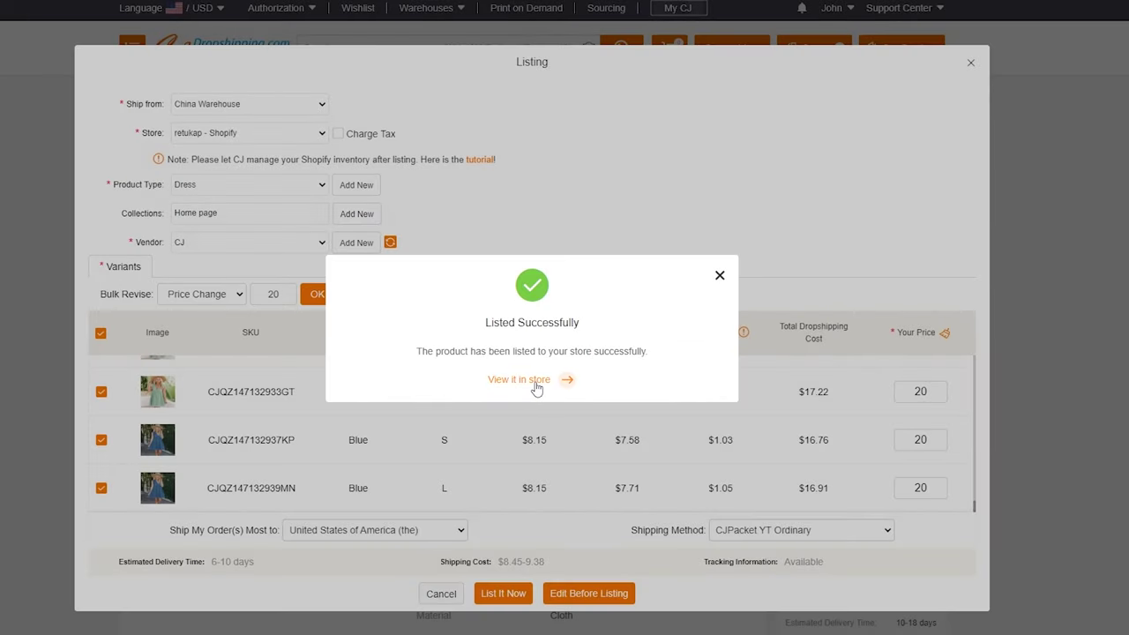
left_click(535, 380)
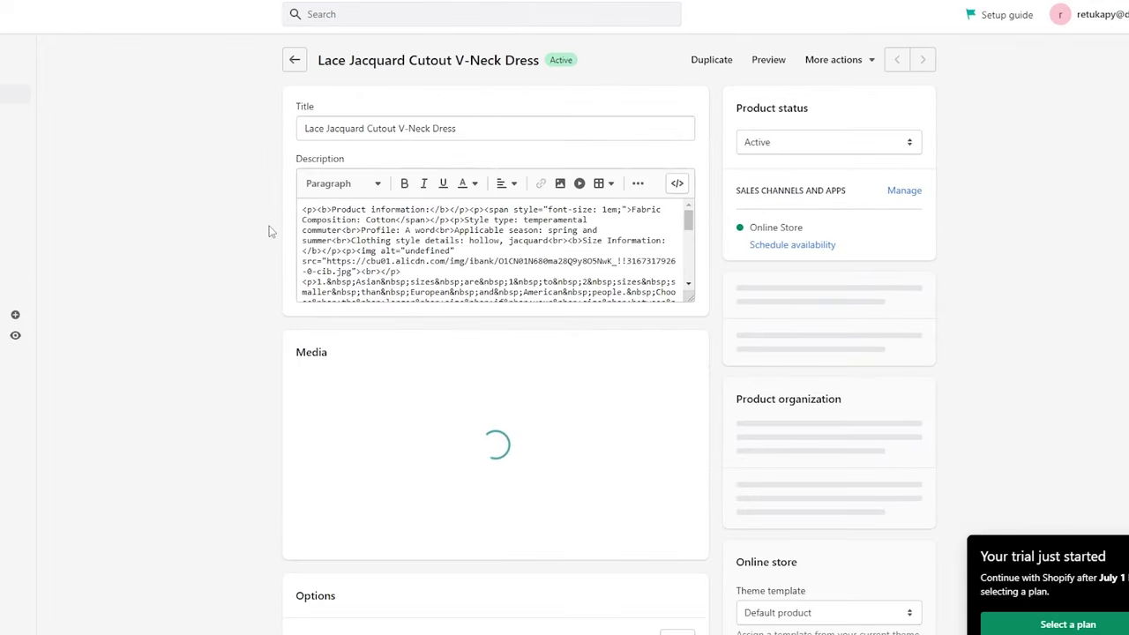
Review the listed dress's options, variant prices and media on its Shopify product page
scroll(271, 232, "down", 5)
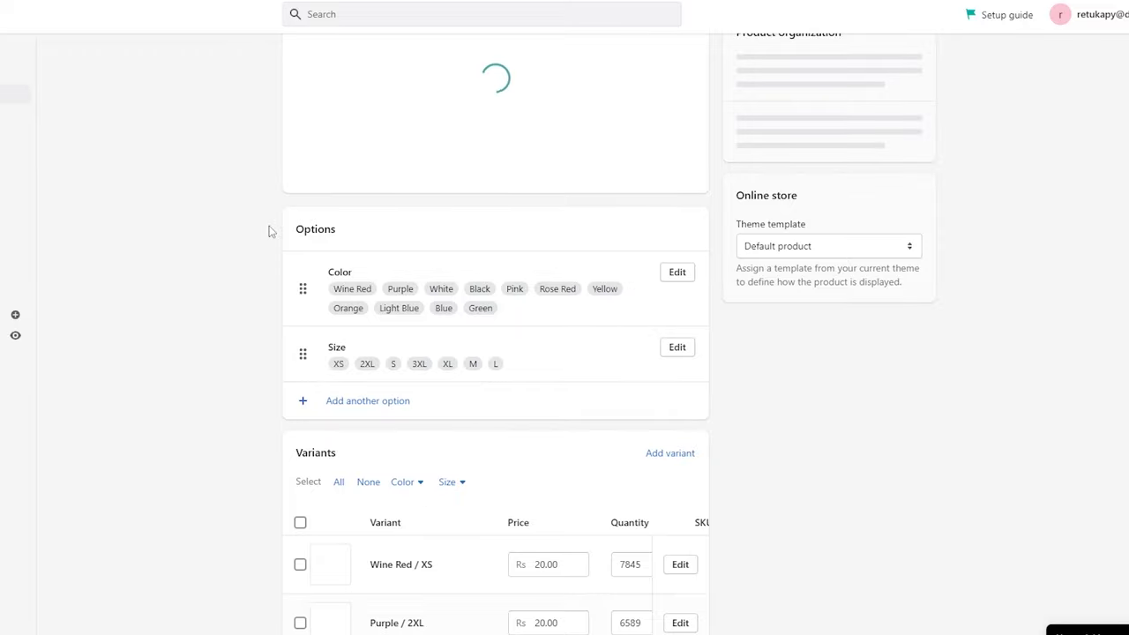
scroll(271, 231, "down", 5)
scroll(271, 231, "down", 2)
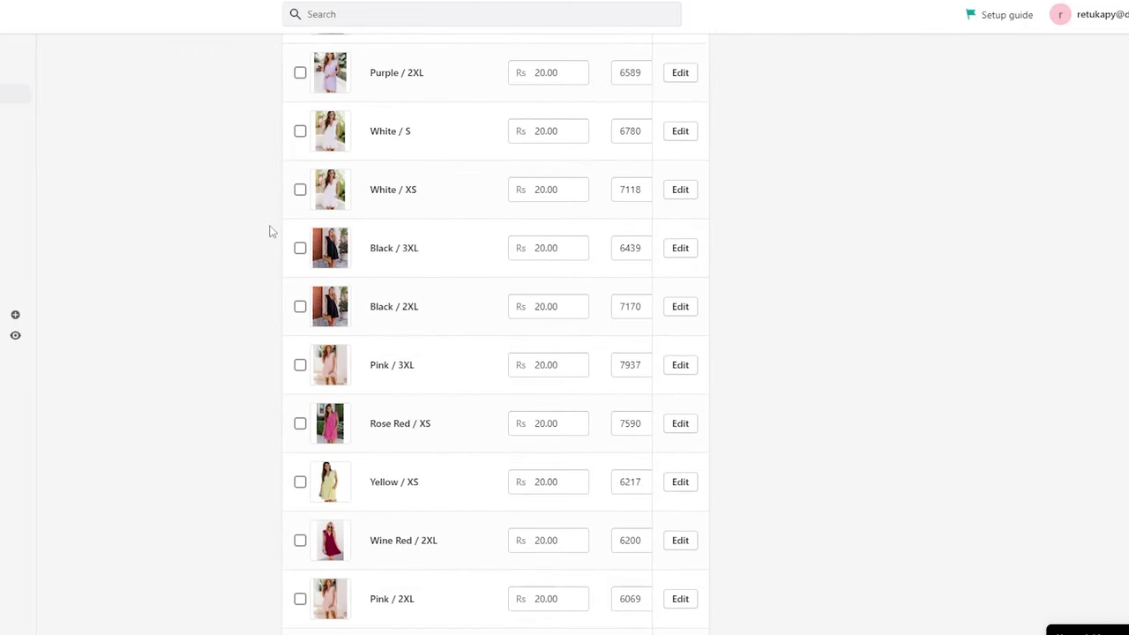
scroll(270, 231, "down", 4)
scroll(271, 231, "up", 8)
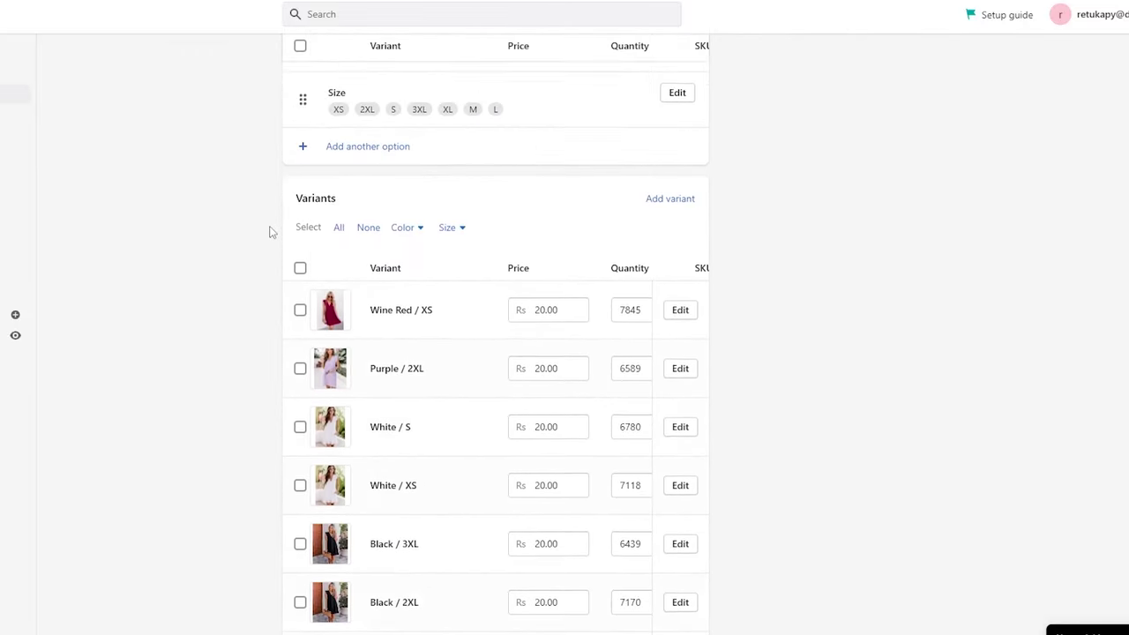
scroll(271, 231, "up", 10)
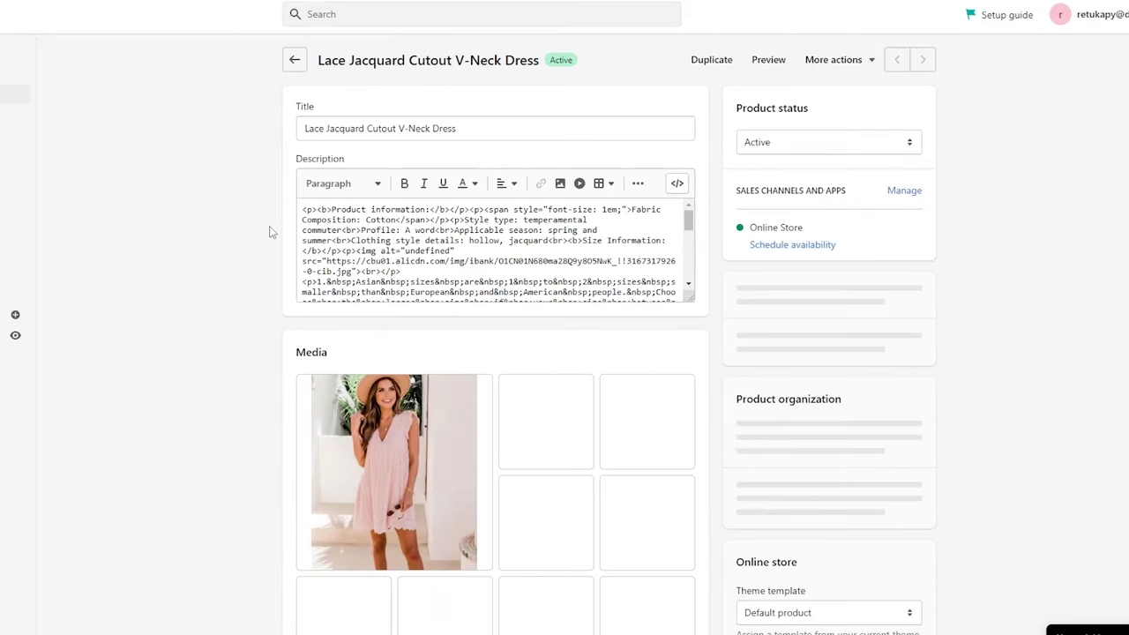
scroll(271, 231, "down", 4)
scroll(277, 218, "up", 4)
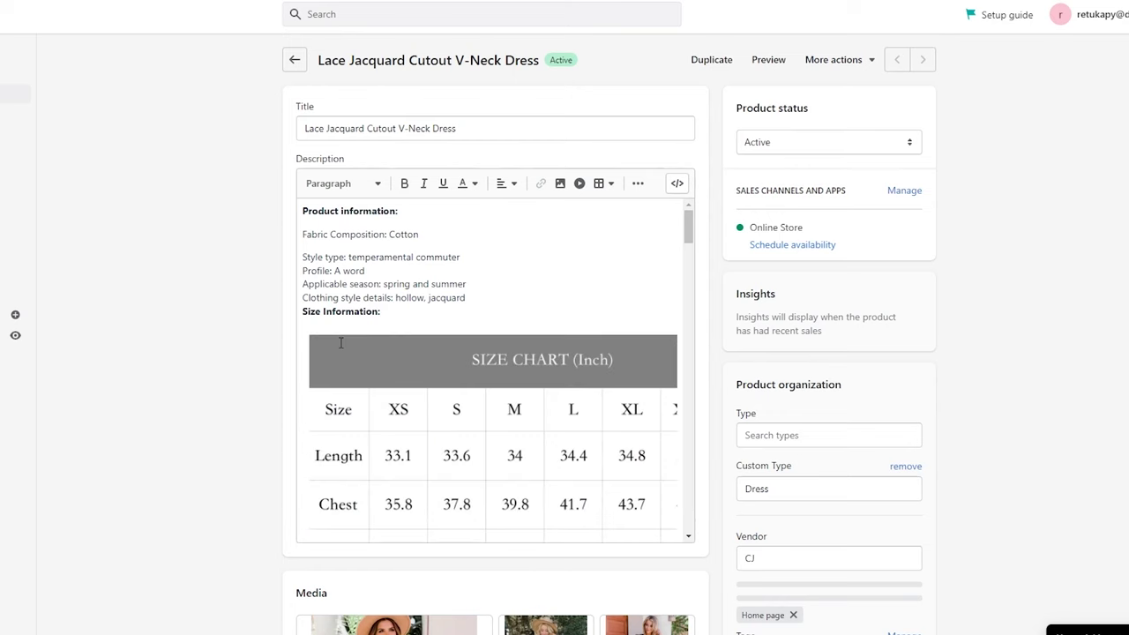
Examine the dress's description, full variant list, search engine preview and product organization in Shopify
scroll(341, 343, "down", 3)
scroll(250, 353, "down", 8)
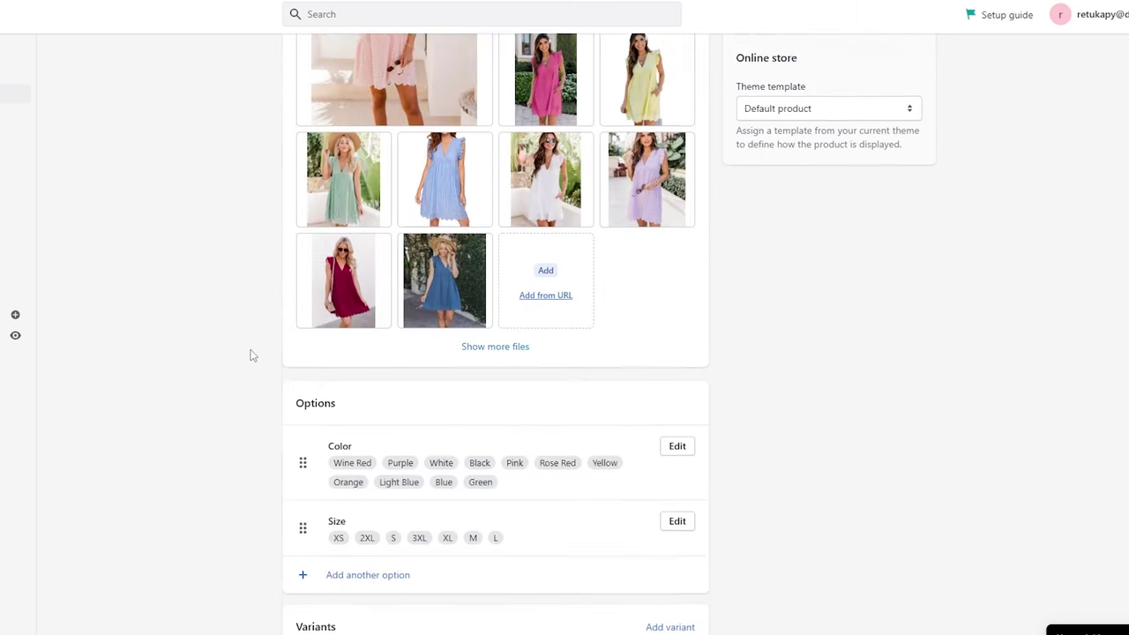
scroll(251, 351, "down", 11)
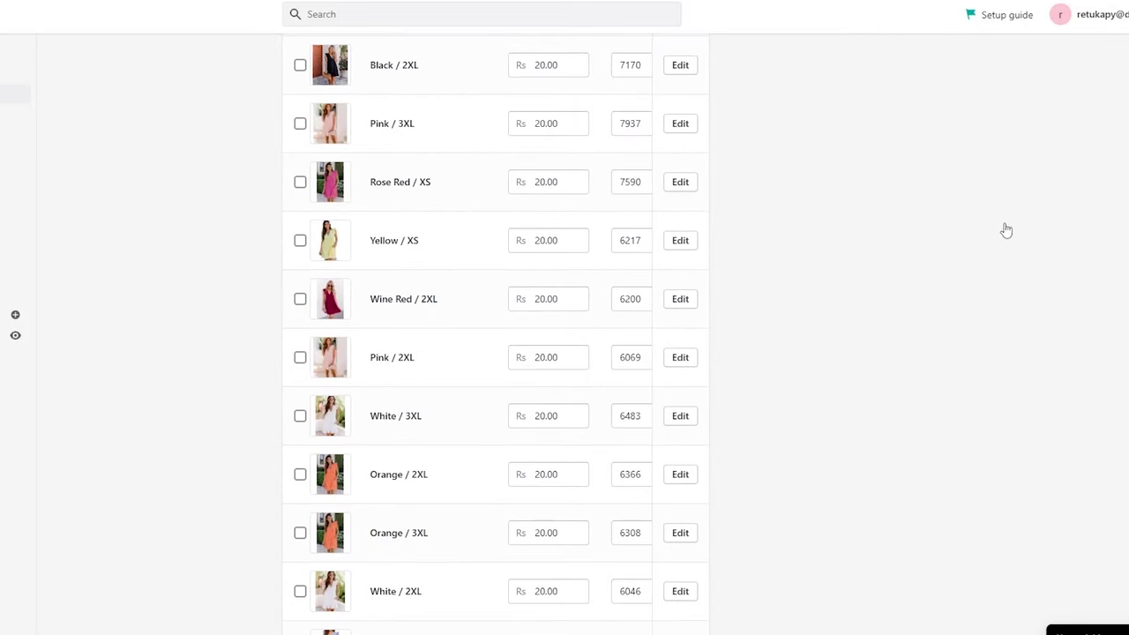
scroll(1006, 231, "down", 14)
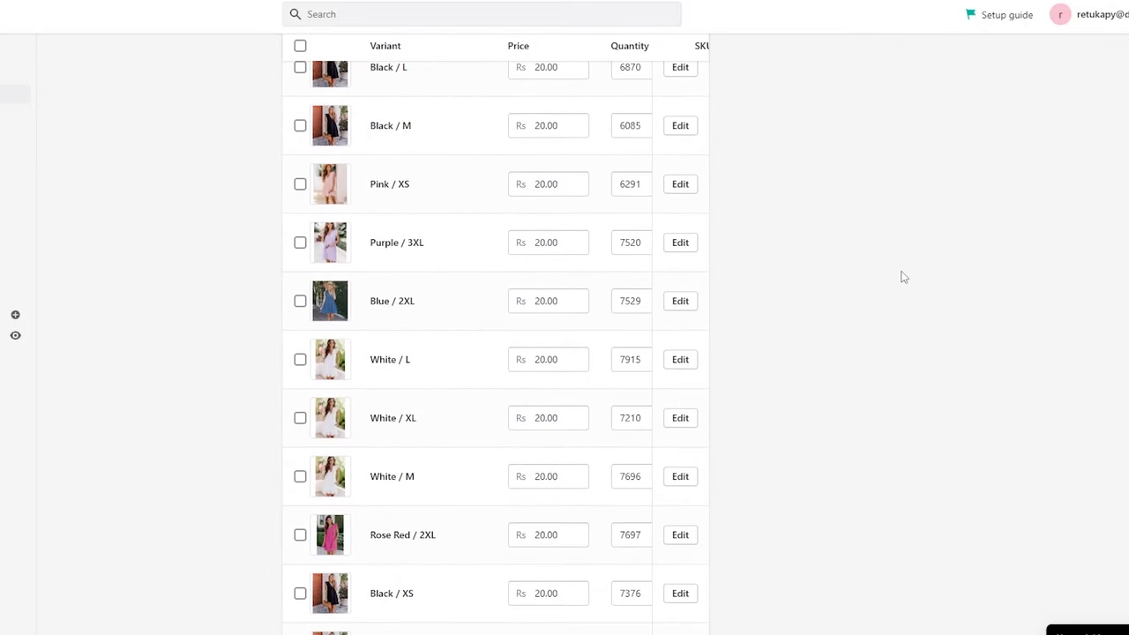
scroll(903, 277, "down", 15)
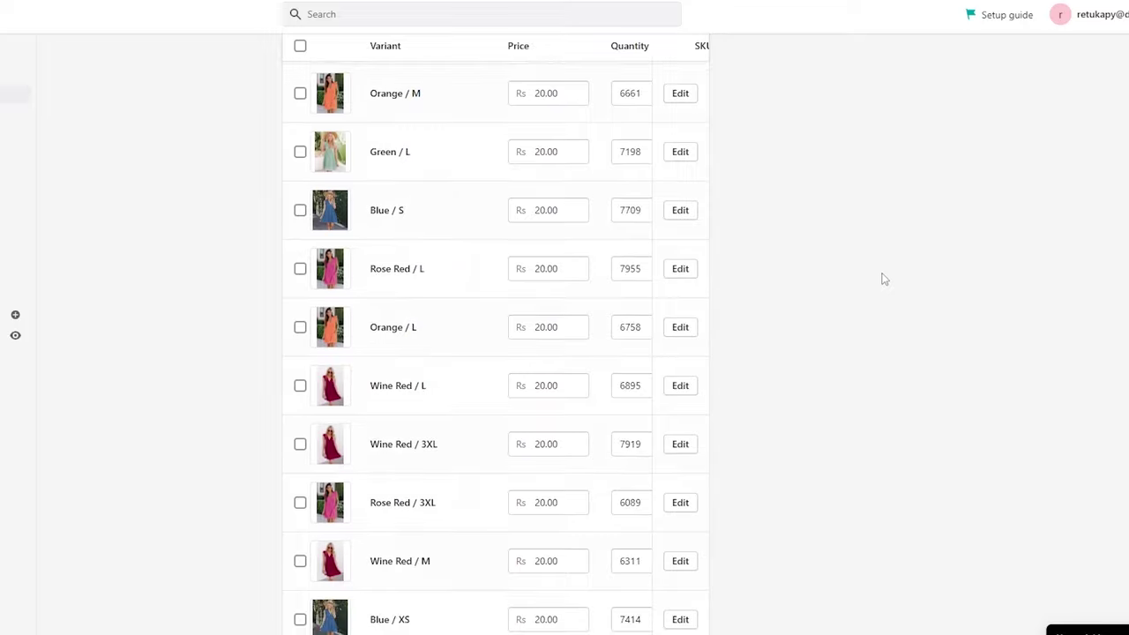
scroll(885, 279, "down", 13)
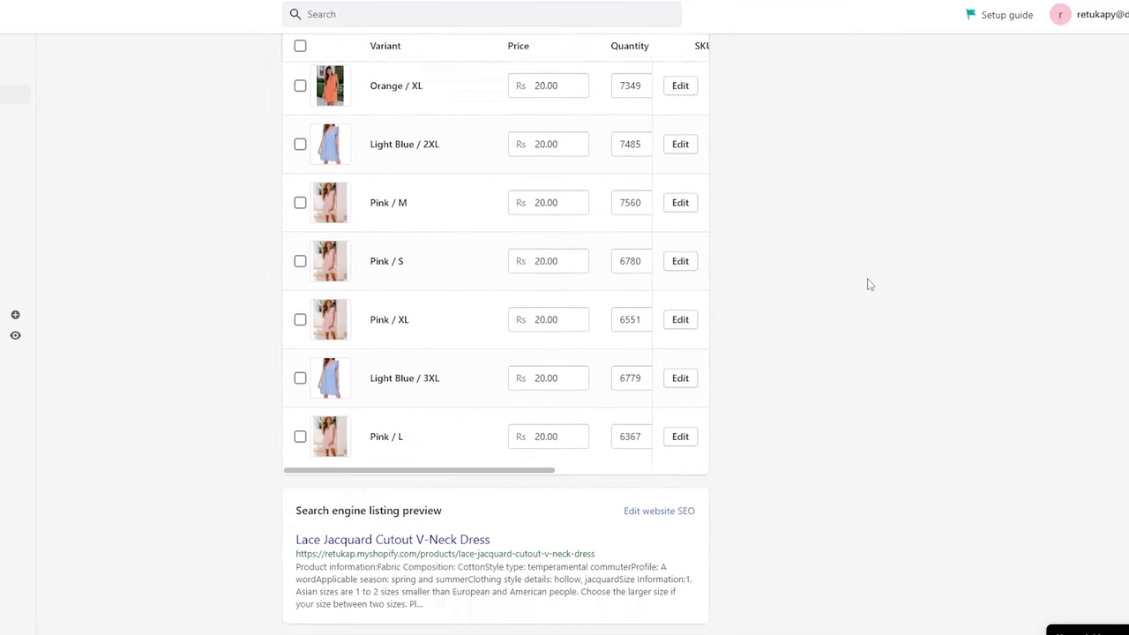
scroll(868, 284, "down", 12)
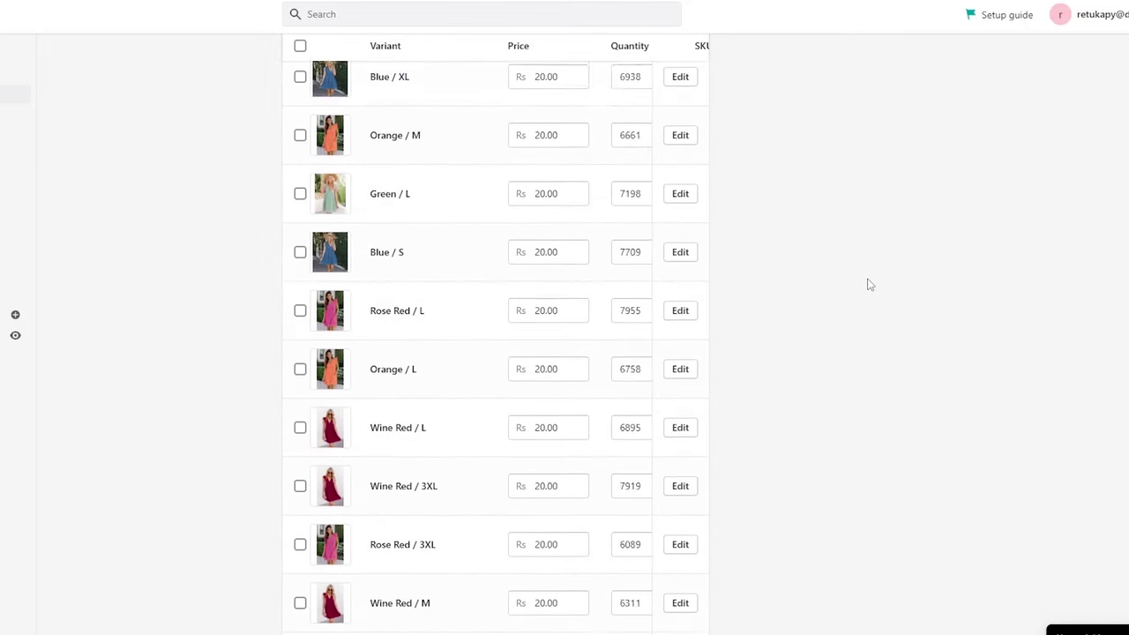
scroll(869, 285, "down", 15)
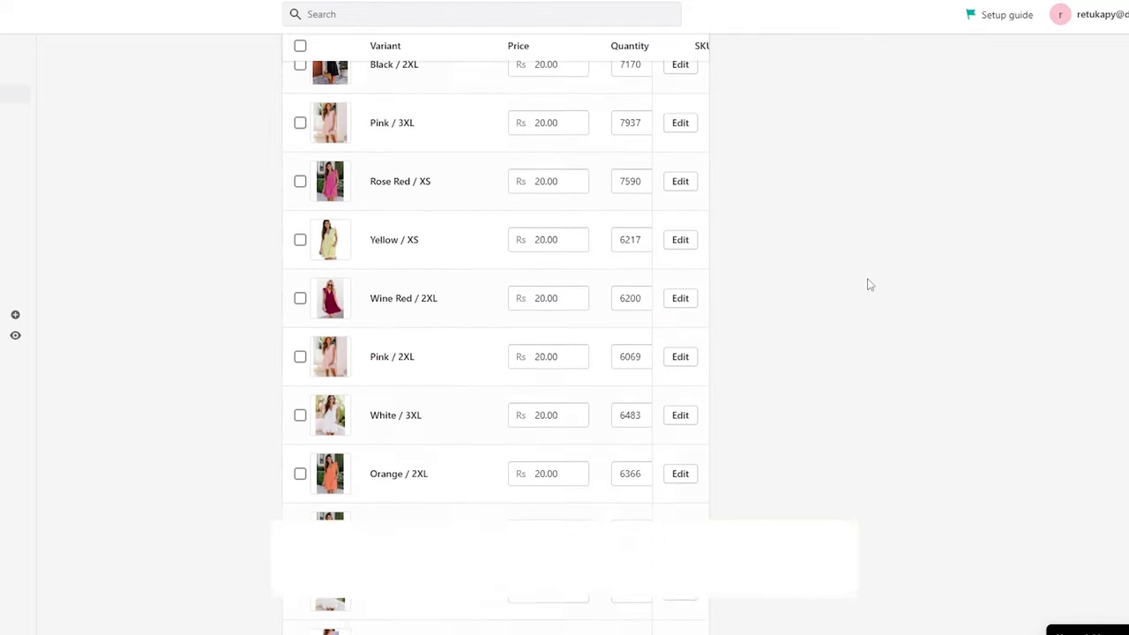
scroll(869, 284, "up", 20)
scroll(869, 284, "down", 3)
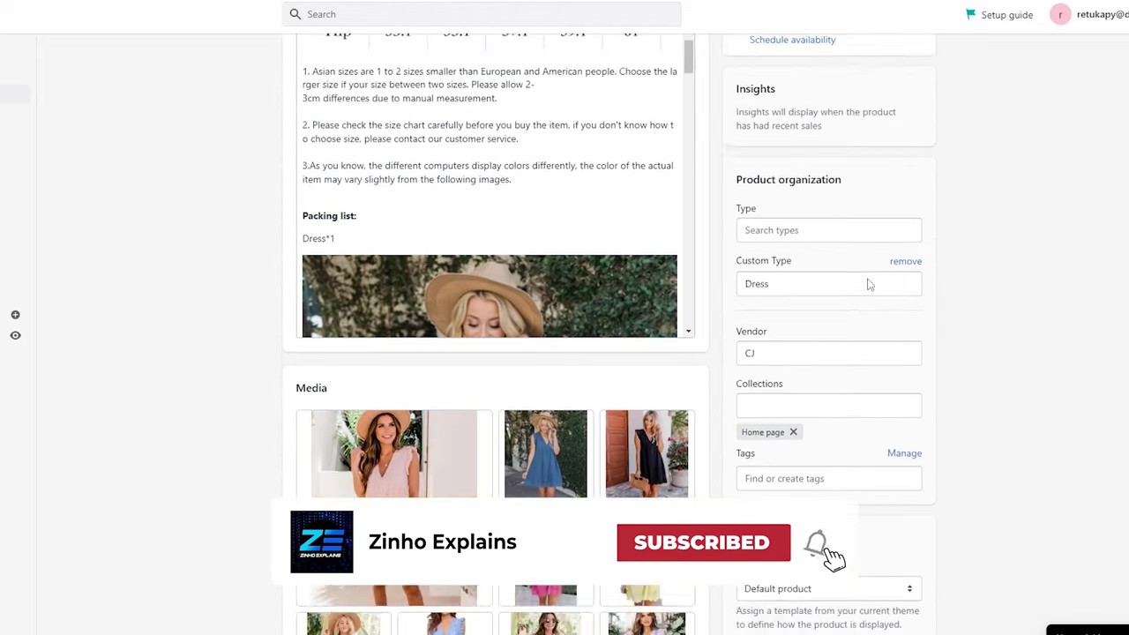
scroll(869, 284, "down", 6)
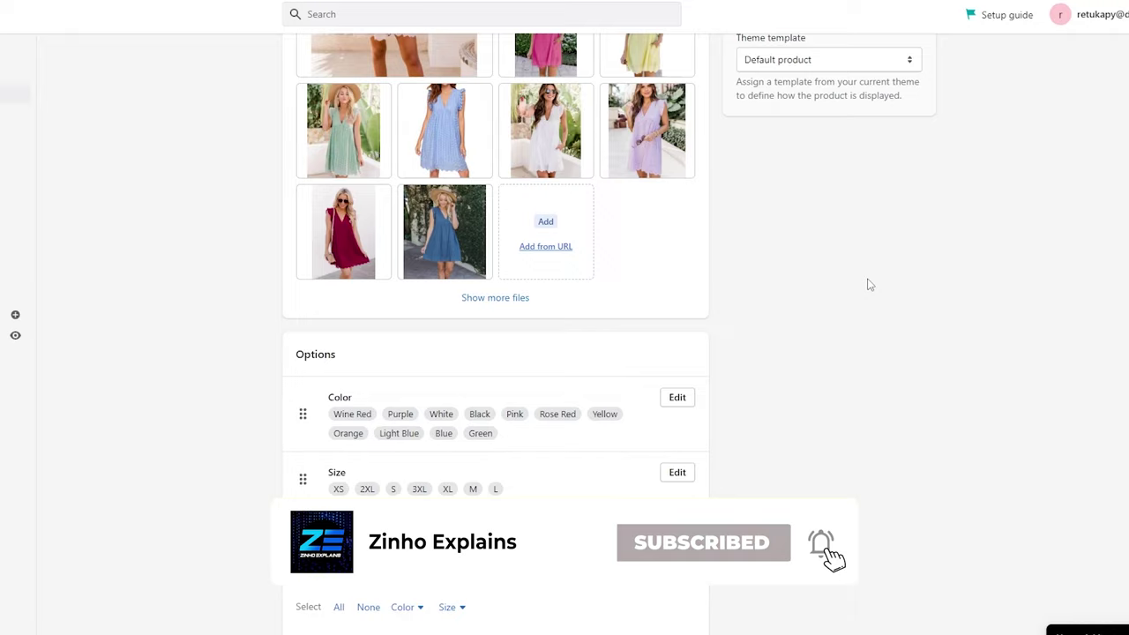